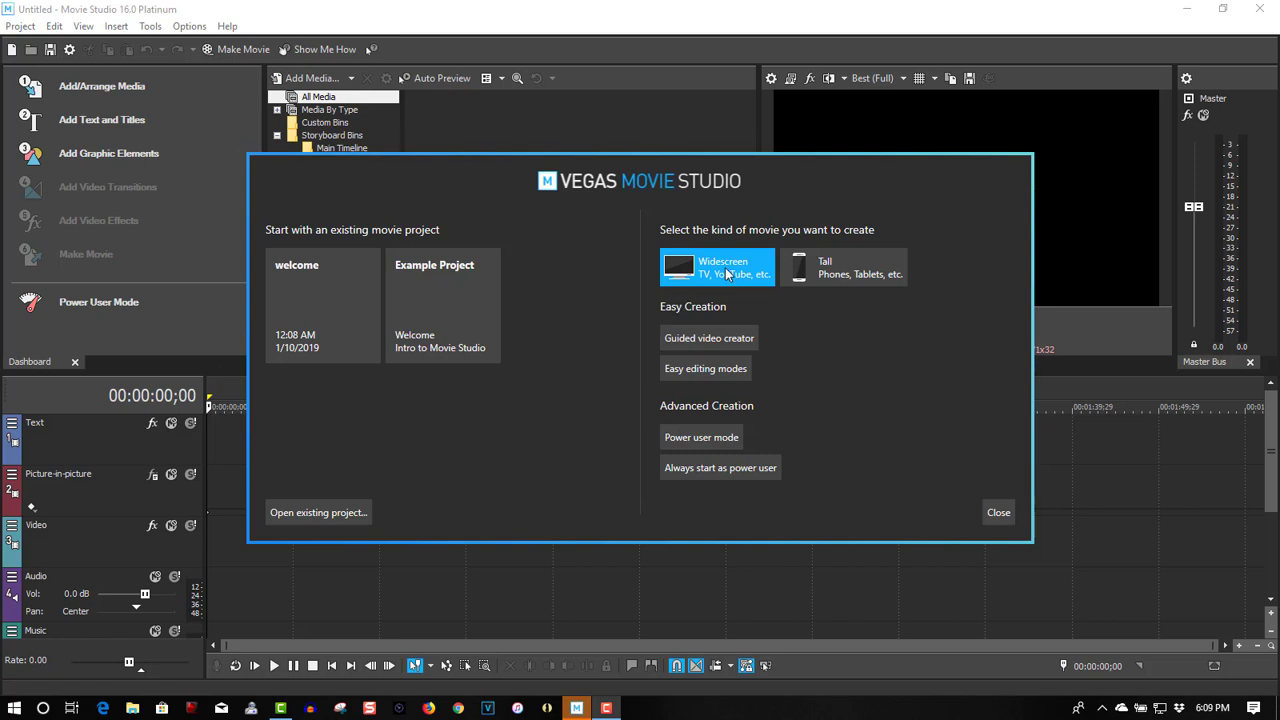
Step: Choose the Widescreen movie type on the welcome screen, then dismiss that screen and close the Dashboard
click(836, 274)
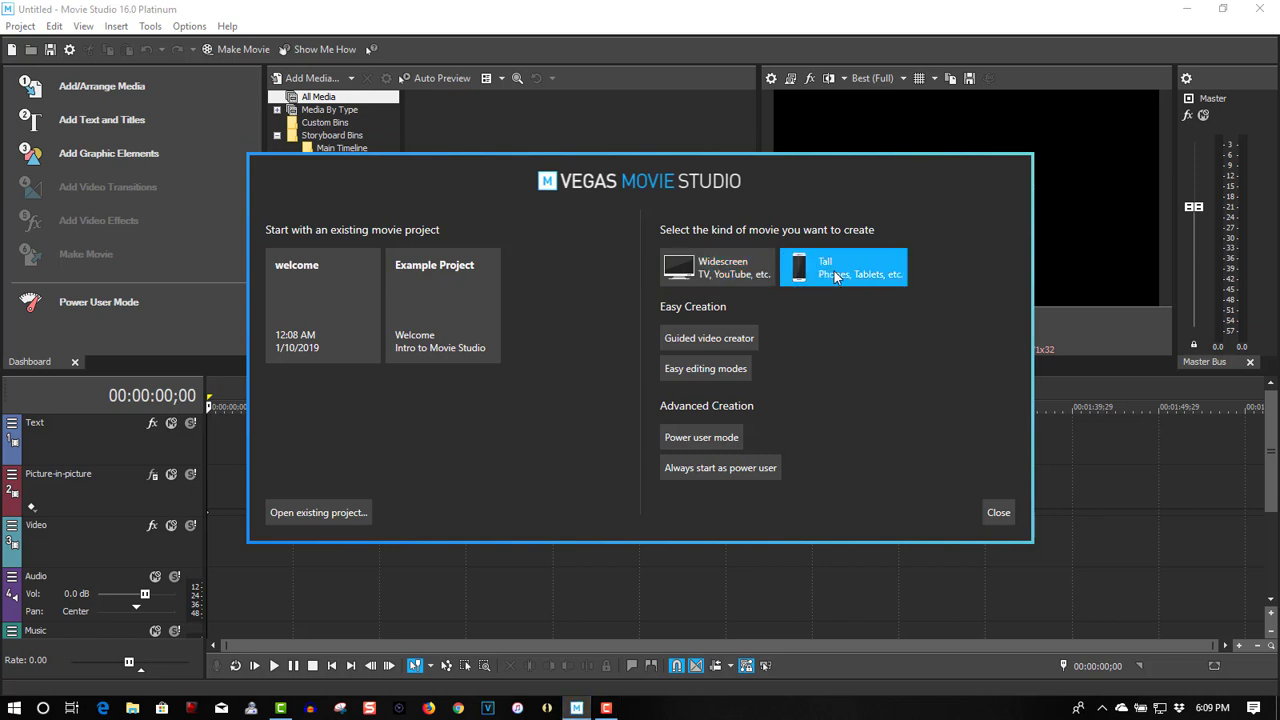
click(710, 271)
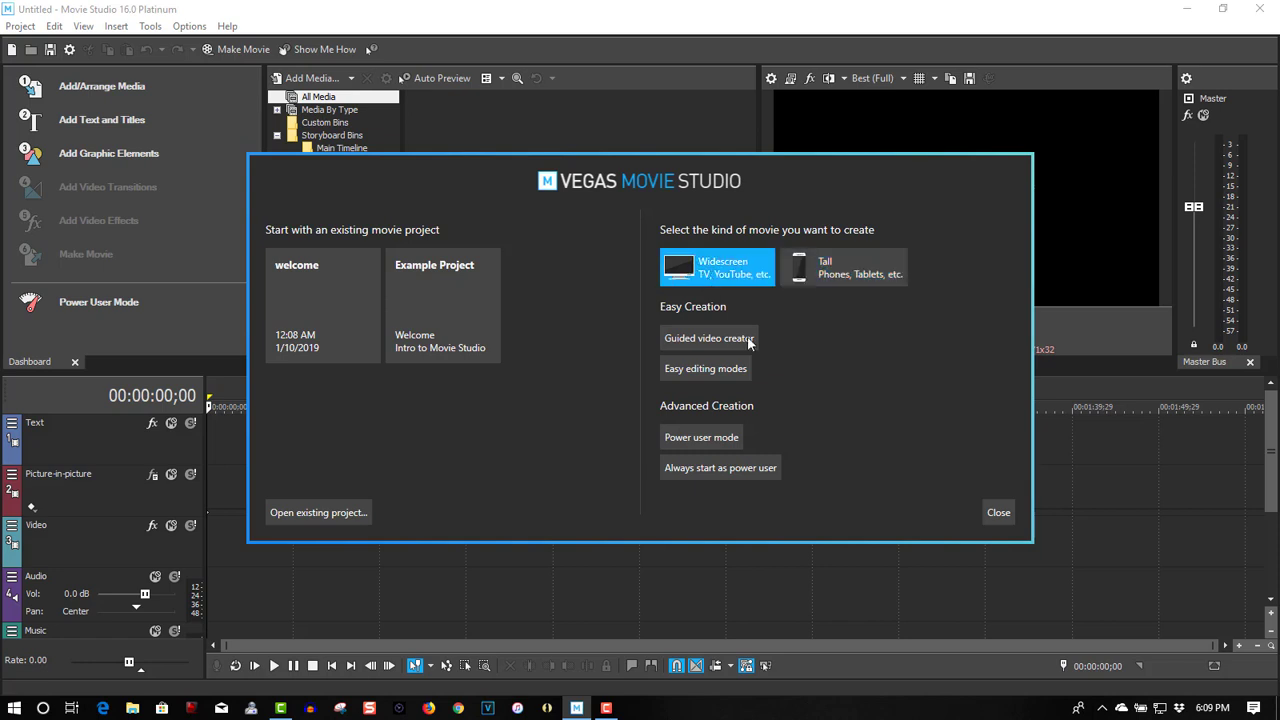
click(995, 516)
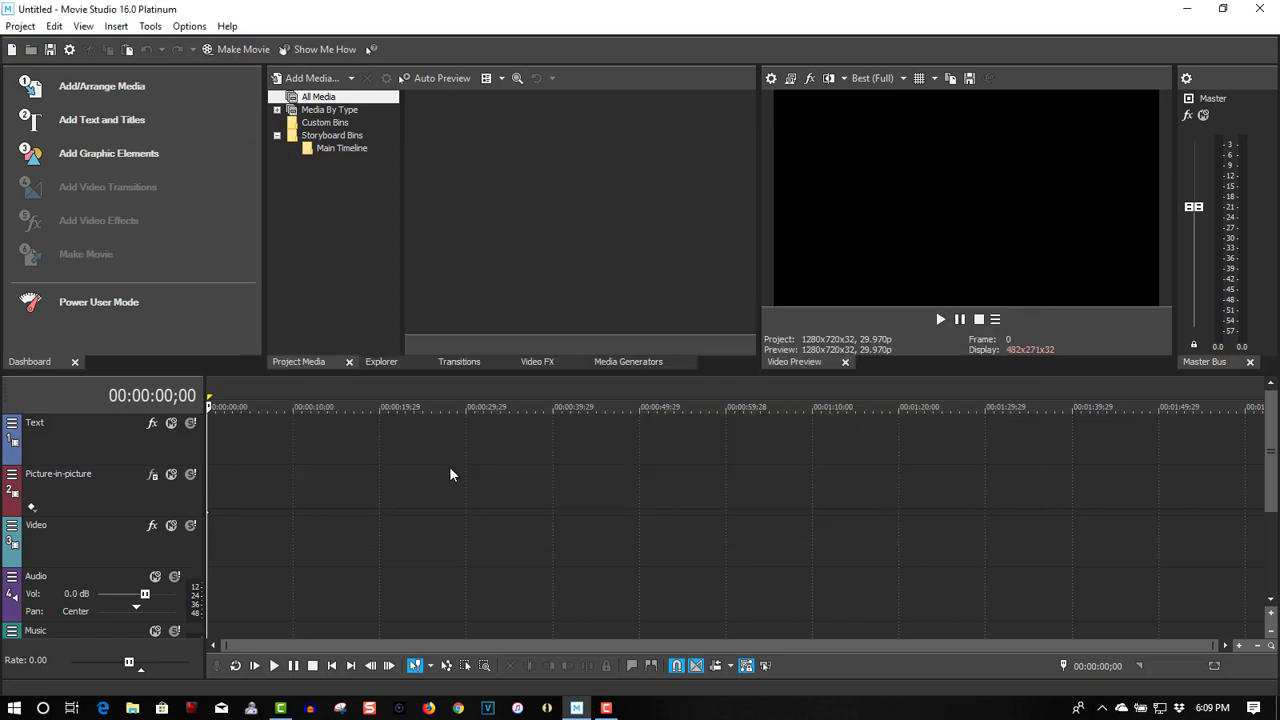
click(74, 363)
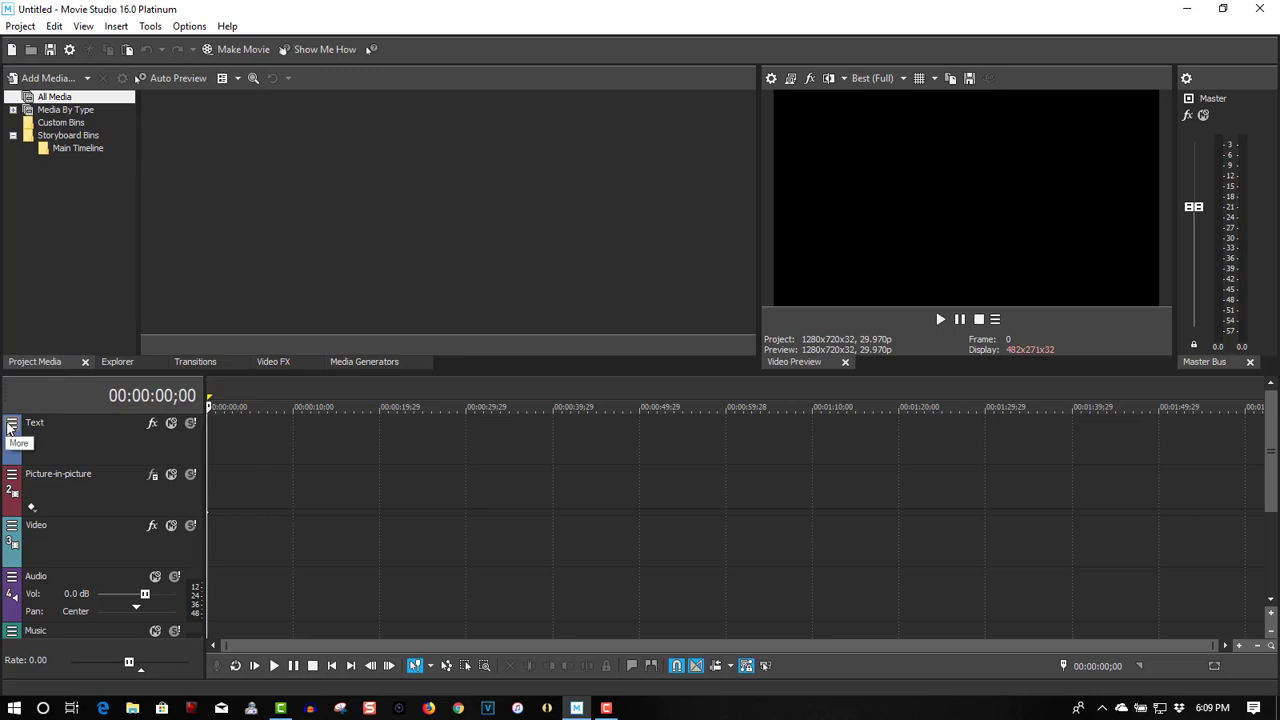
click(11, 425)
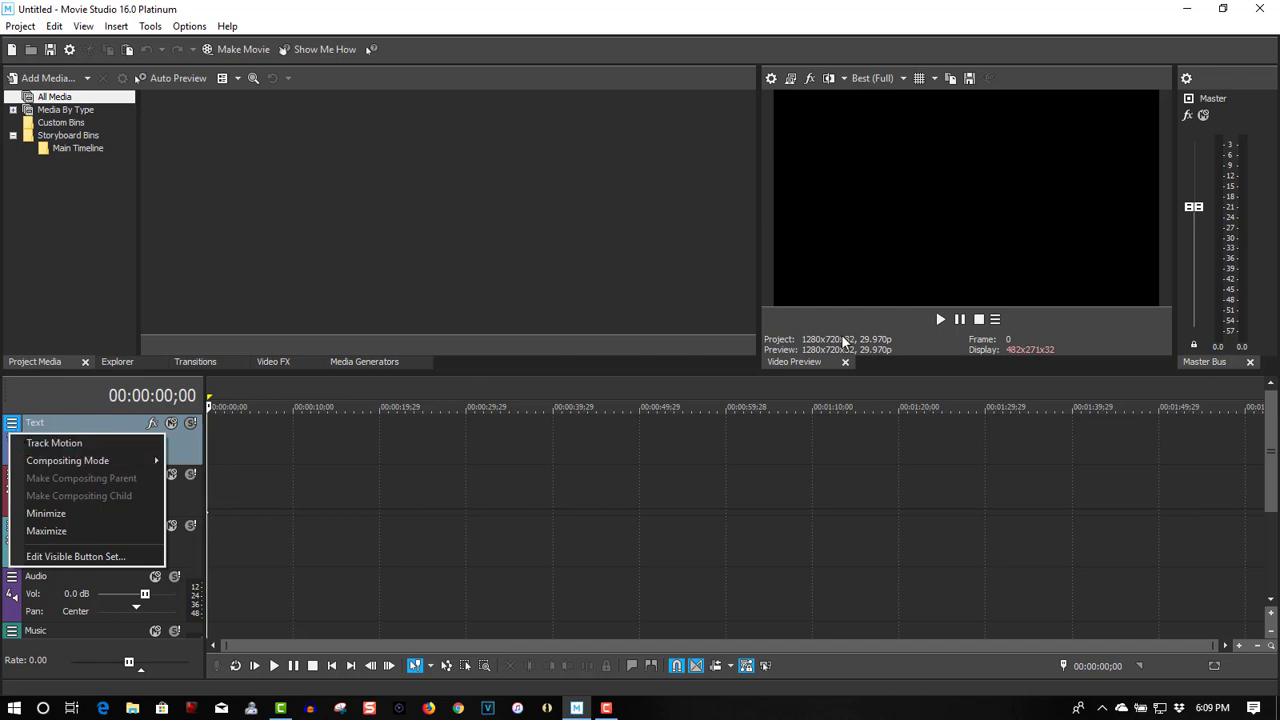
click(995, 319)
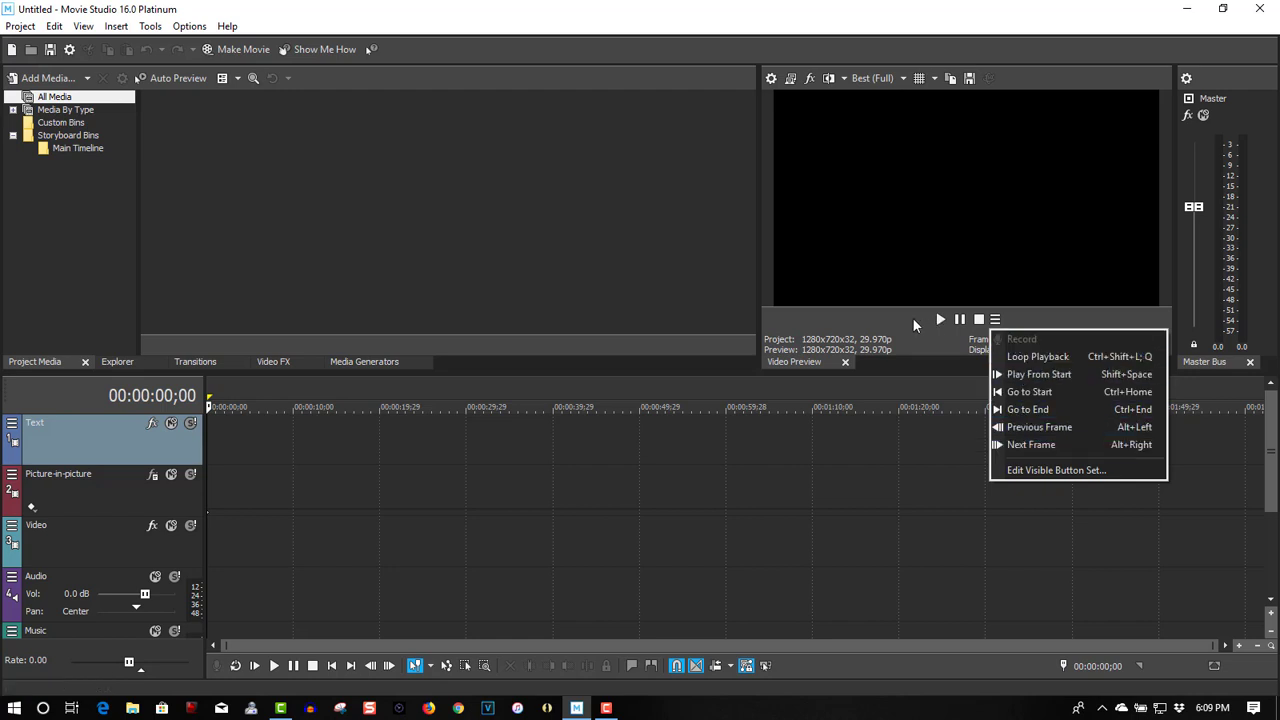
click(872, 314)
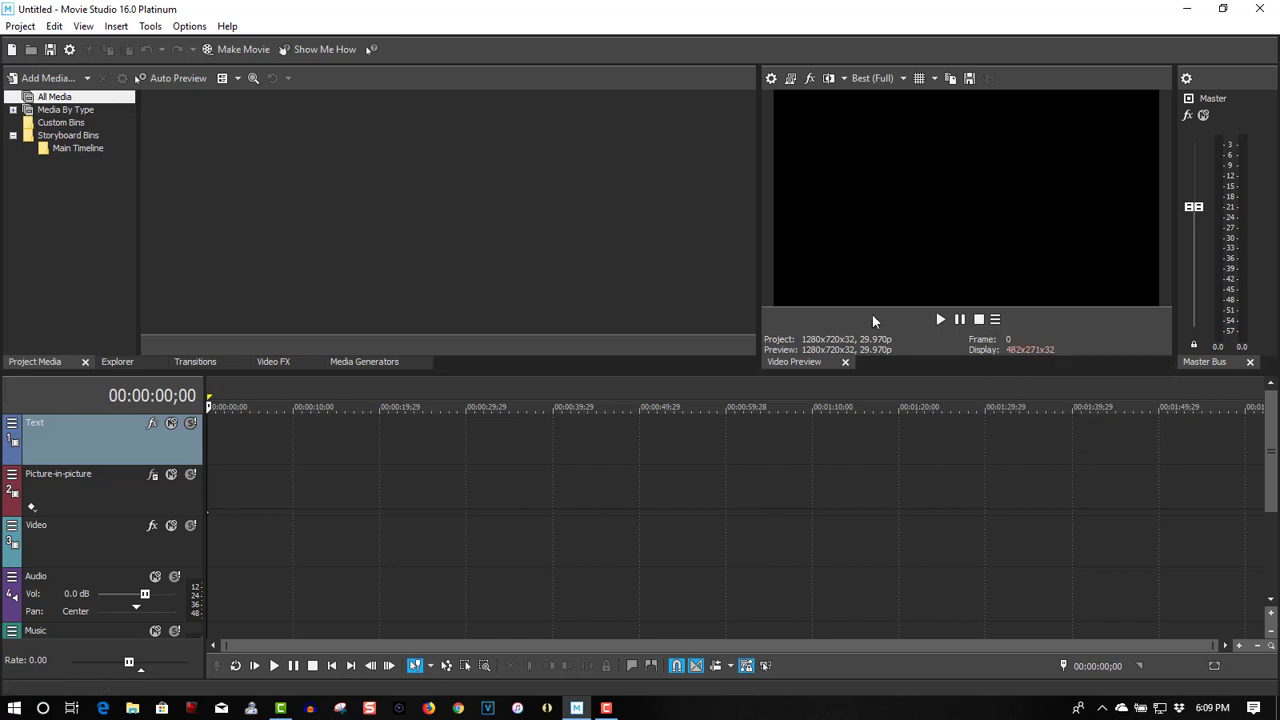
click(82, 27)
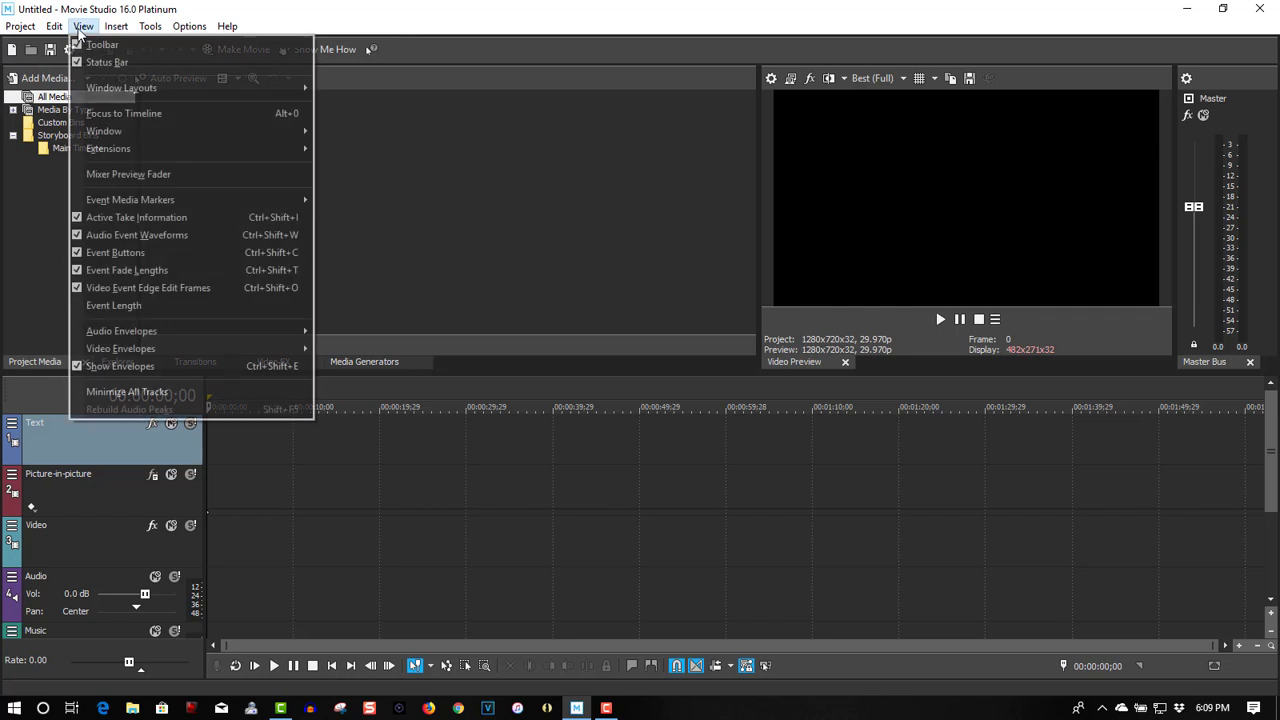
mouse_move(200, 88)
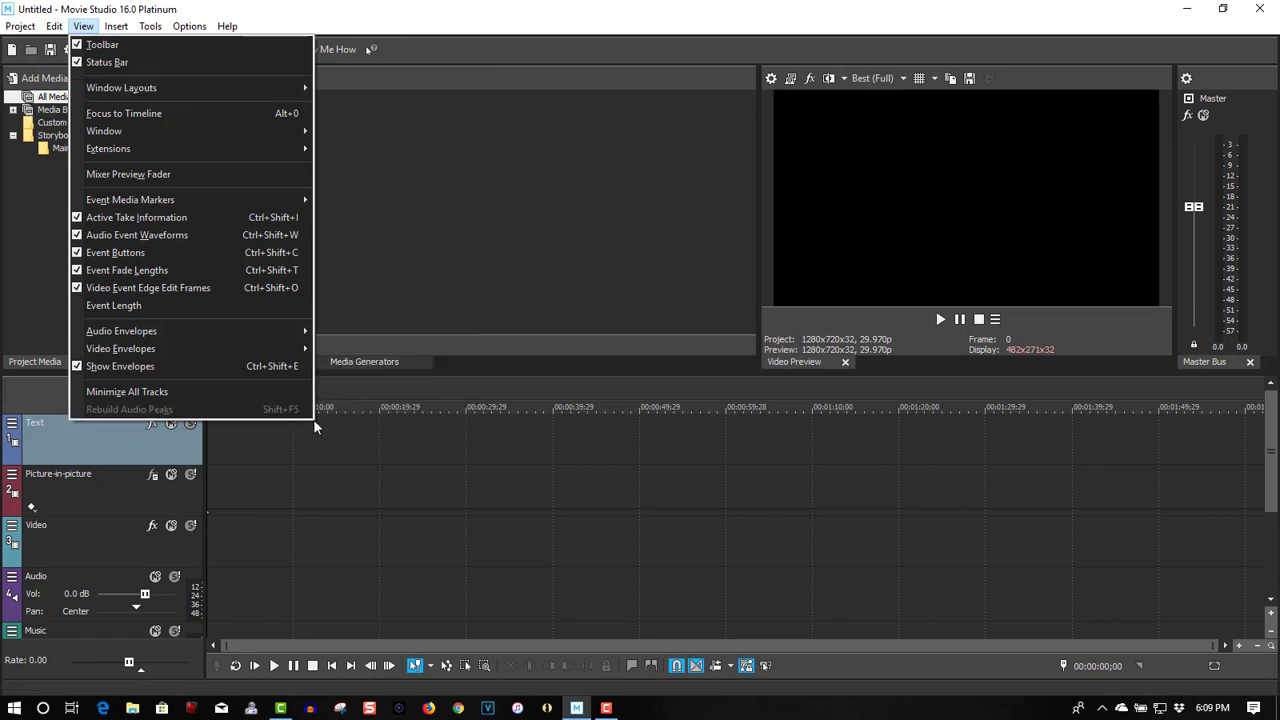
click(368, 10)
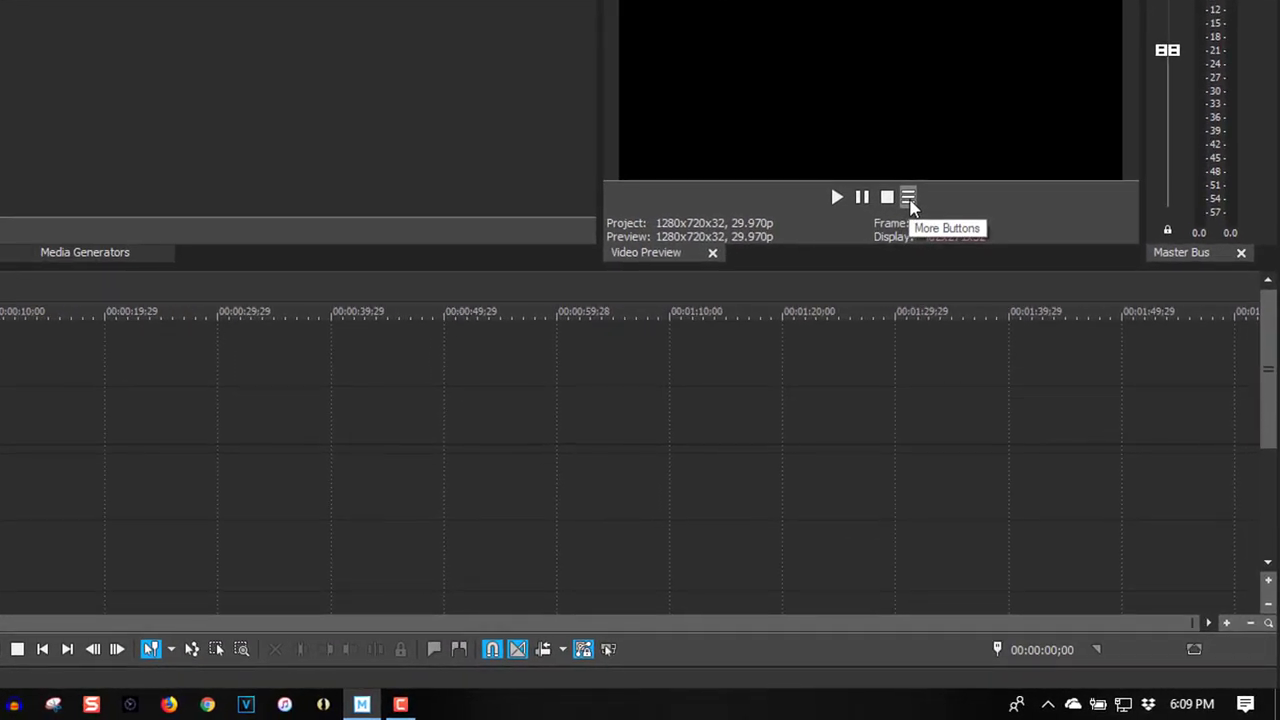
Step: Make all available buttons visible in the Video Preview window's button bar
click(909, 199)
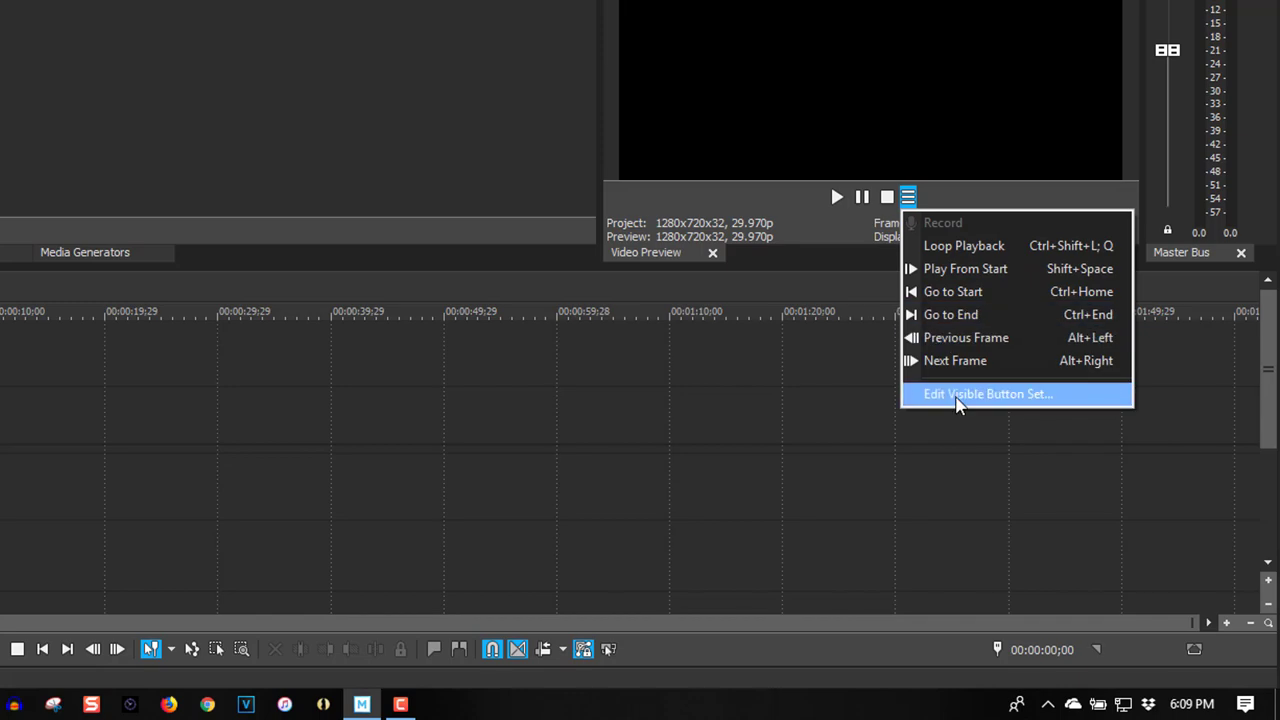
click(957, 396)
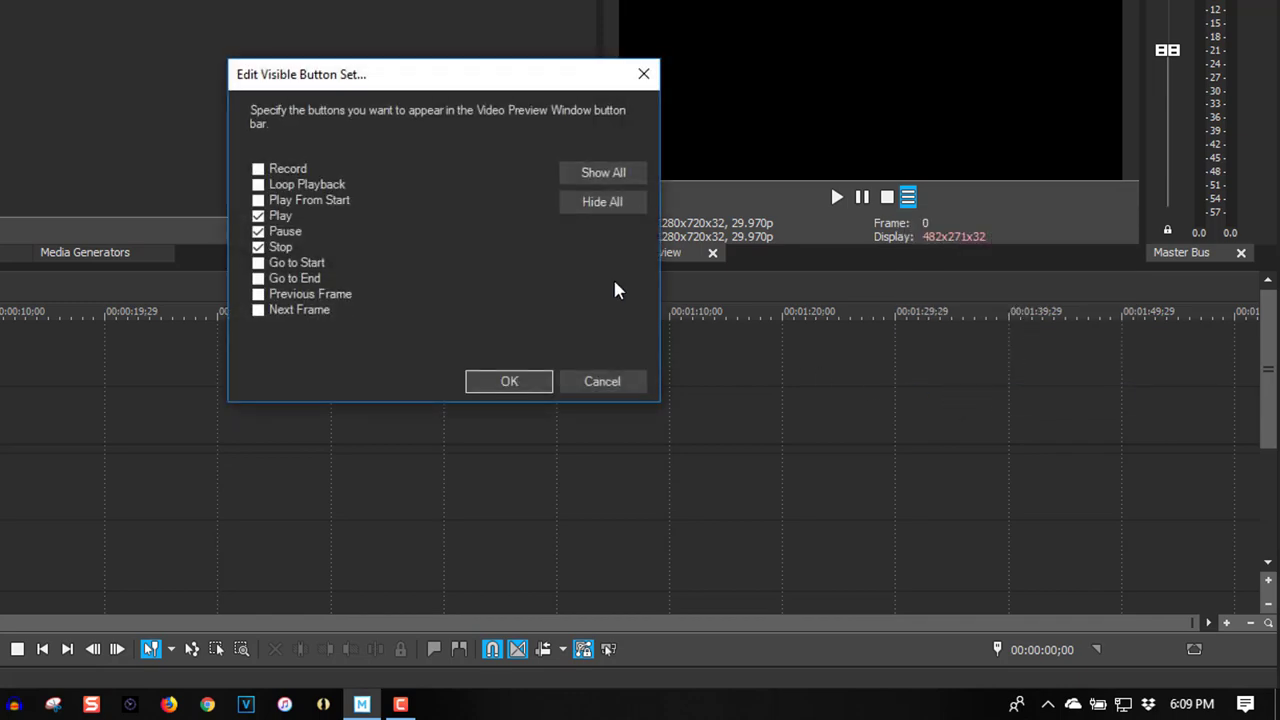
click(604, 173)
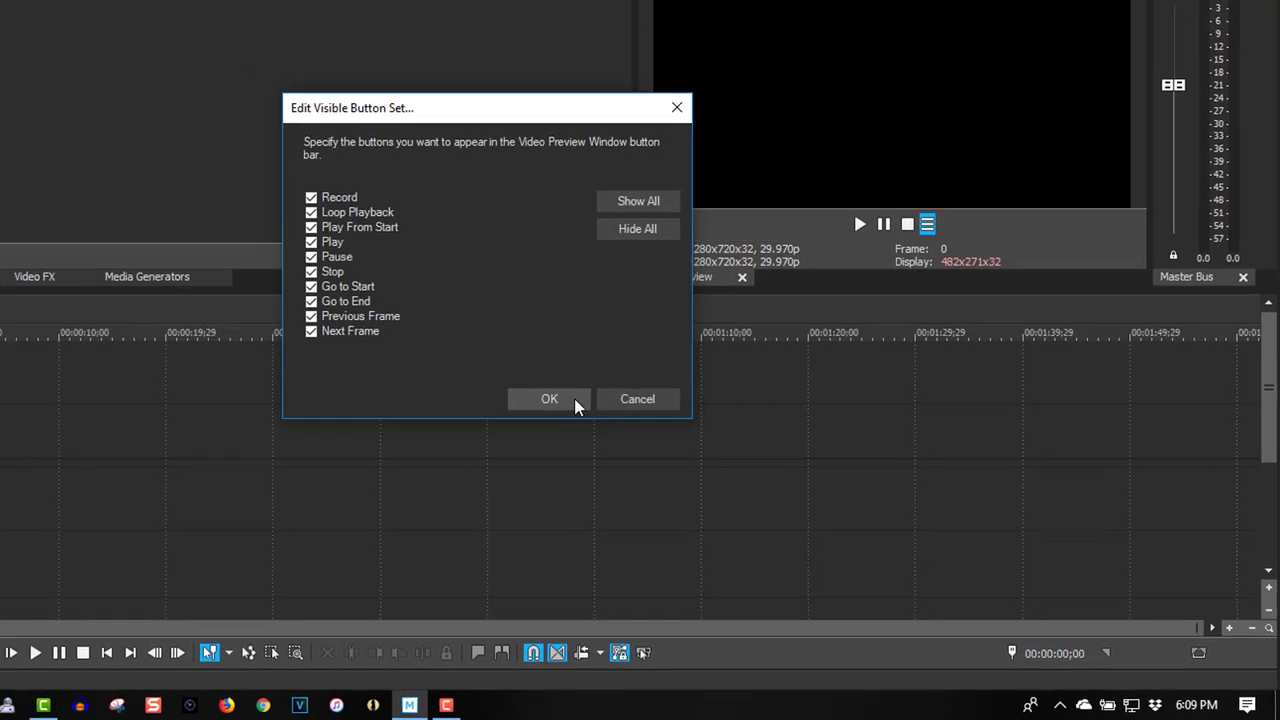
click(509, 381)
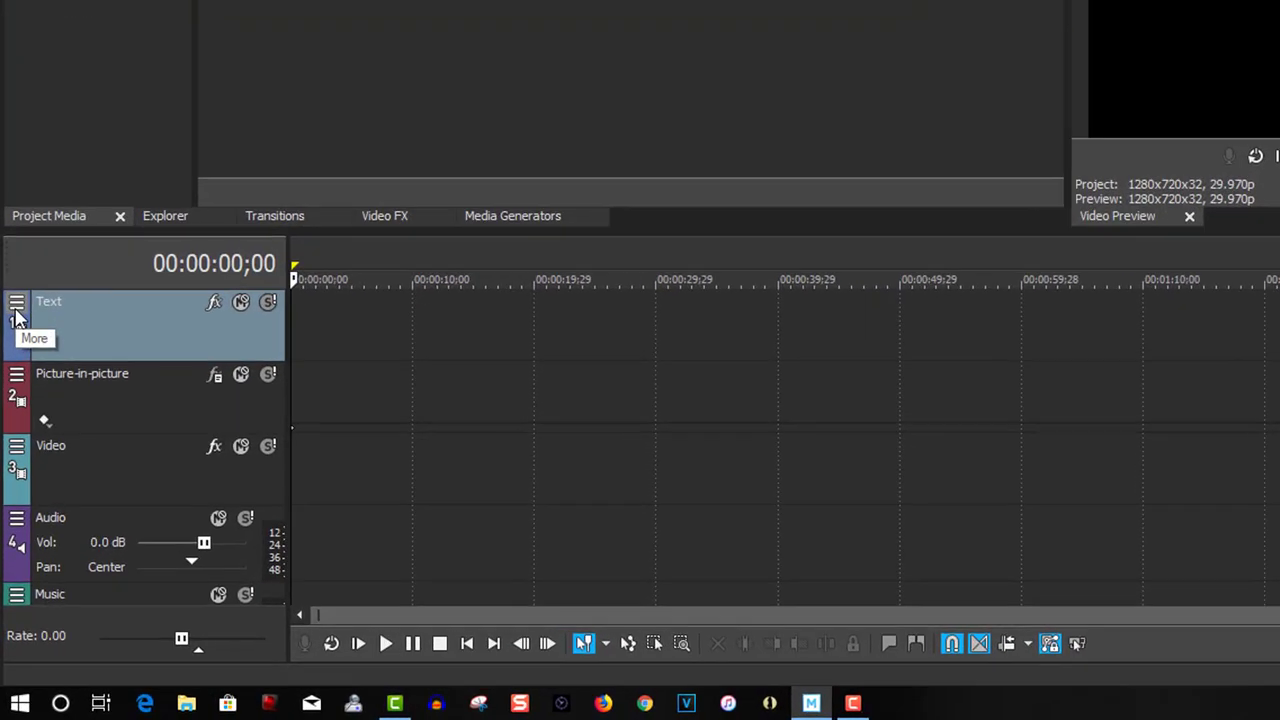
Step: Make all available buttons visible in the video track headers, starting from the Text track
click(11, 425)
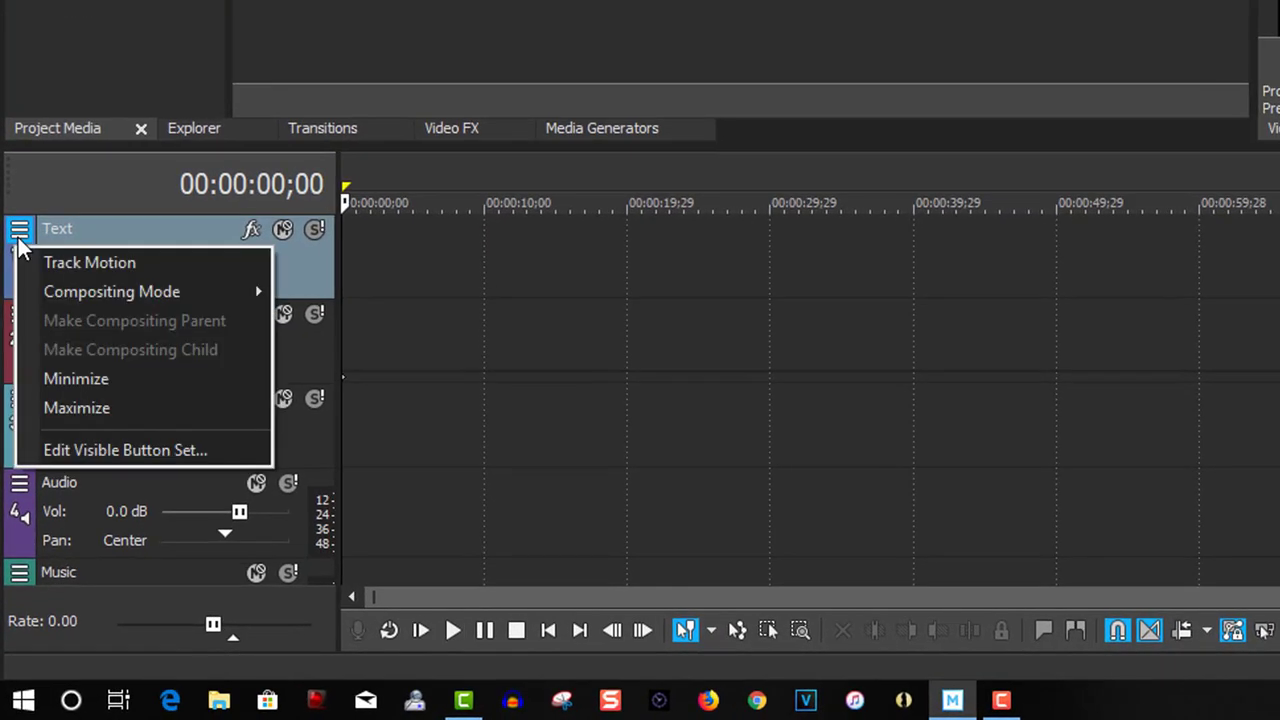
click(86, 449)
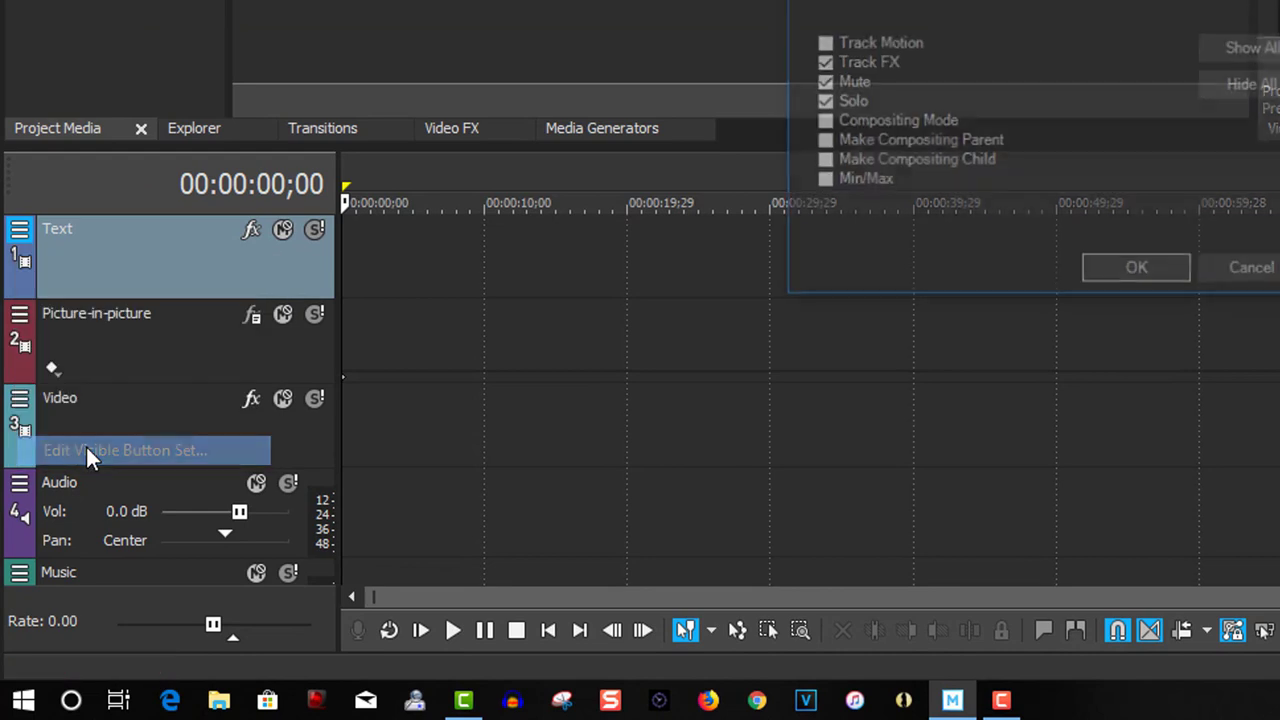
click(1249, 50)
click(1147, 287)
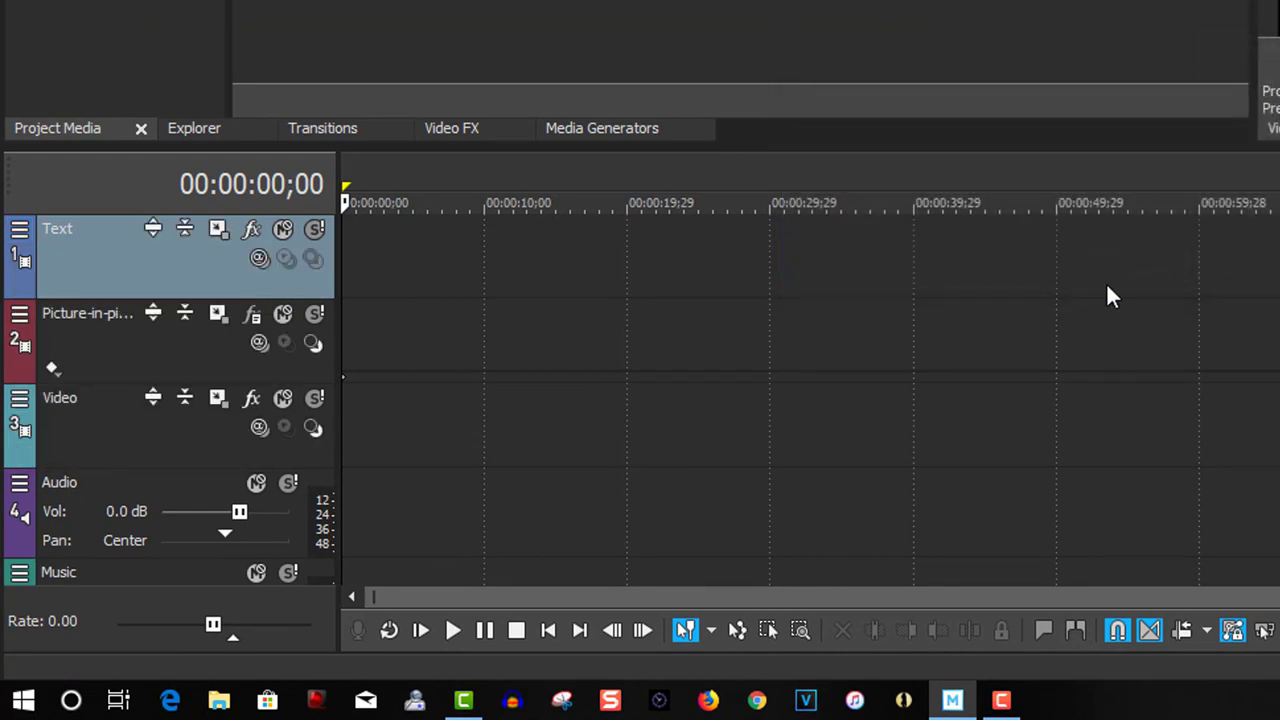
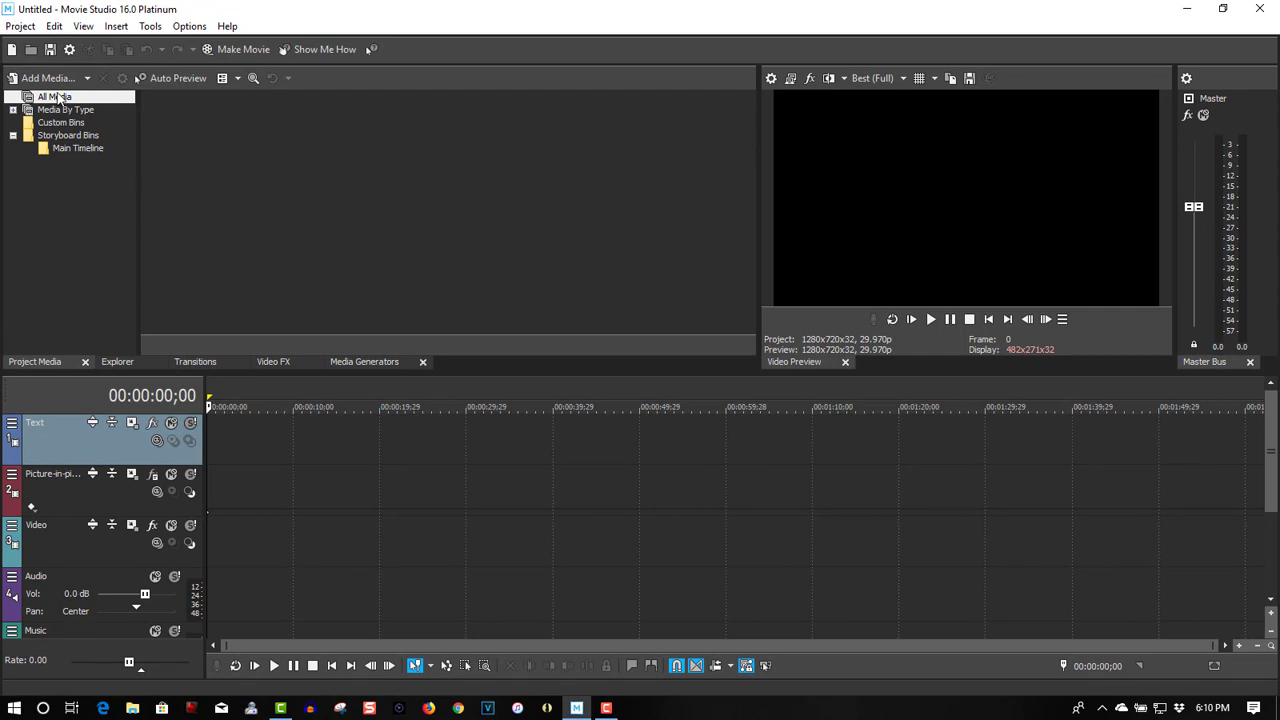
Step: Import the MP4 video 049381440-beautiful-beach-palms-blue-lag(1) from the Pond5 Stock Media folder into the project media
click(53, 79)
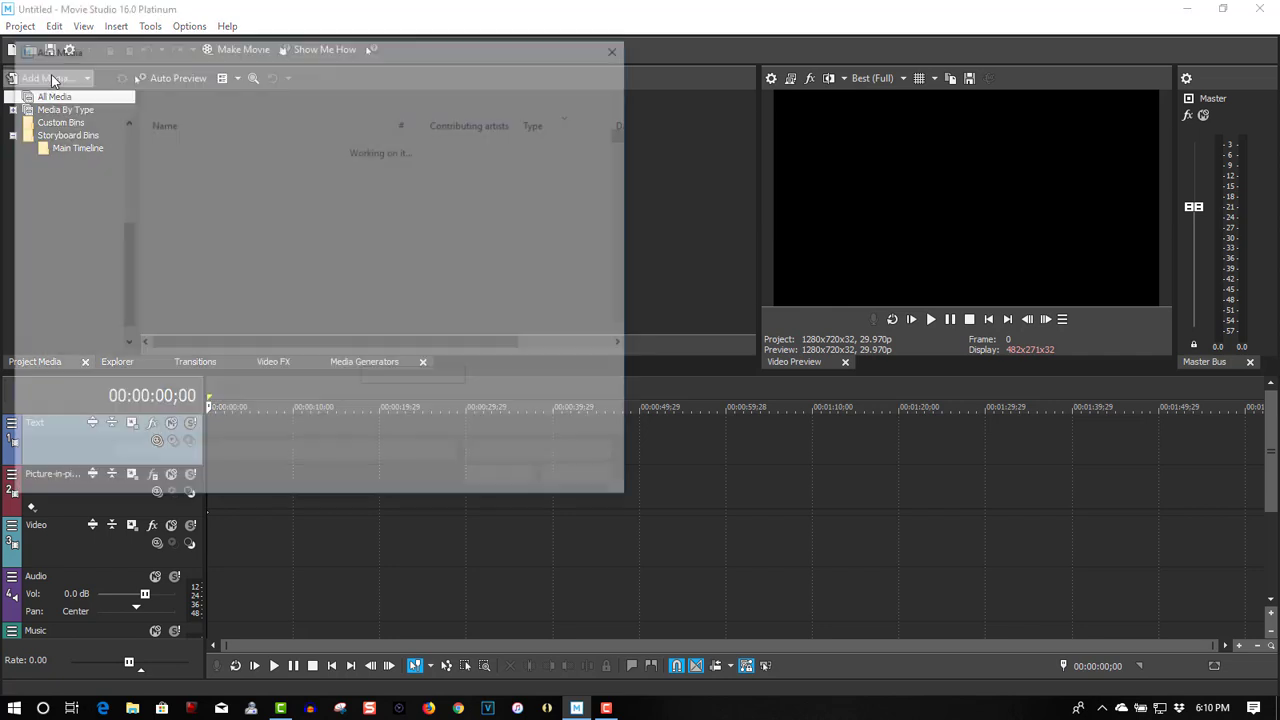
drag(626, 333, 626, 333)
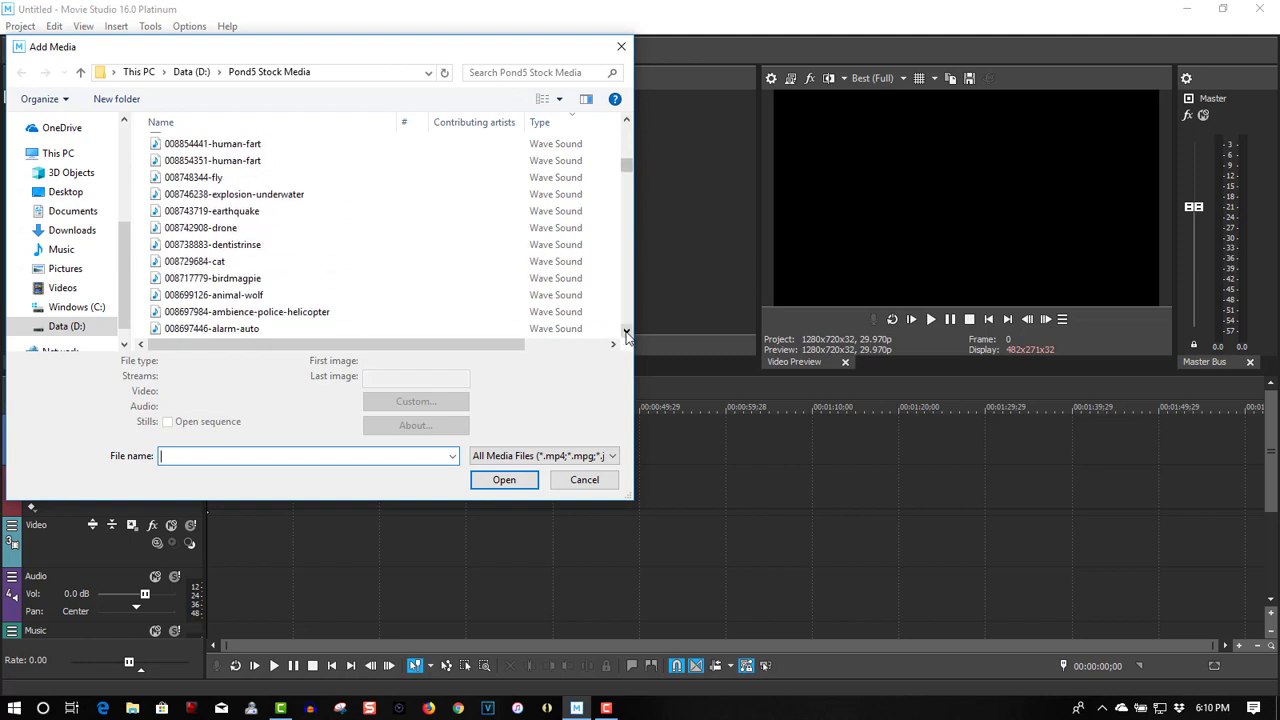
drag(626, 333, 626, 333)
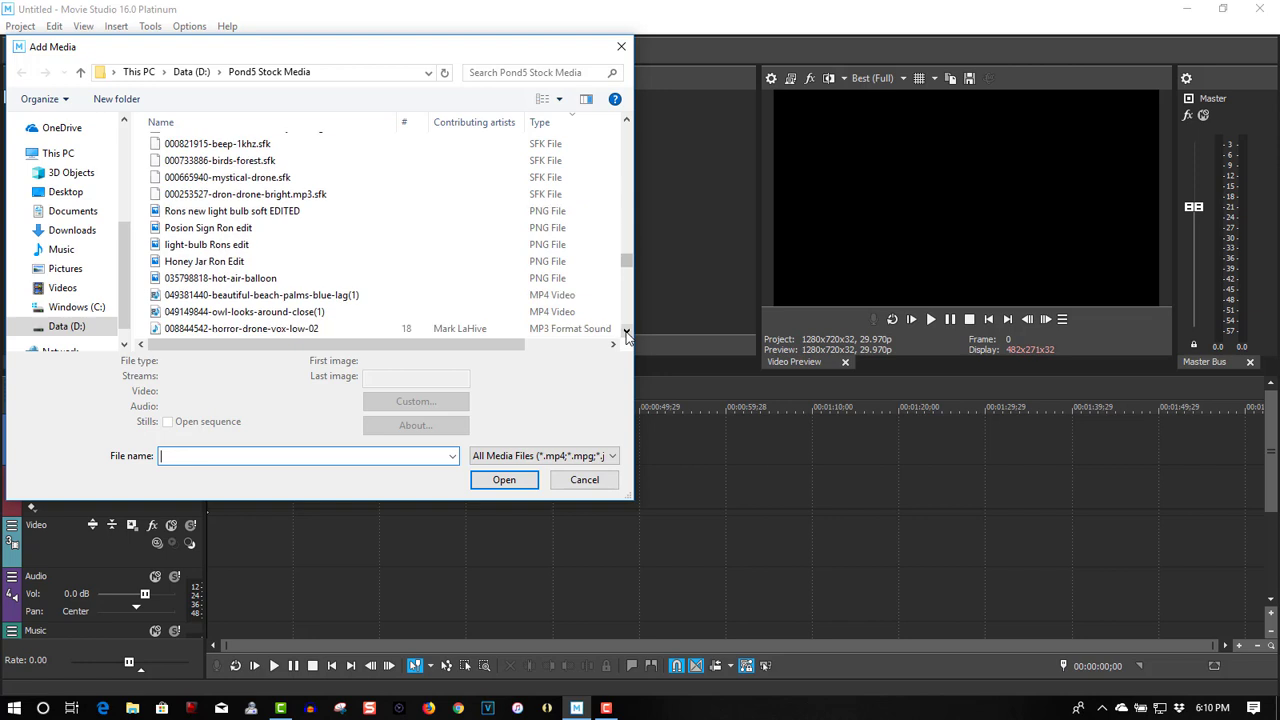
click(338, 296)
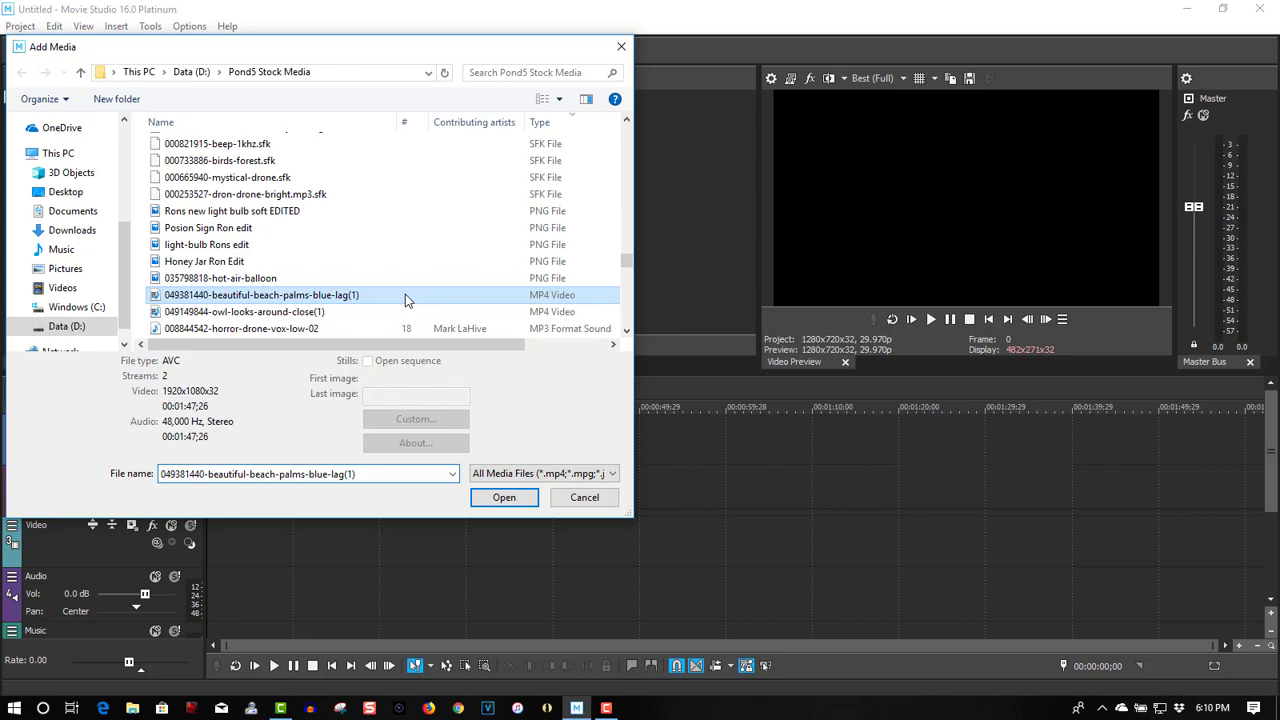
click(500, 497)
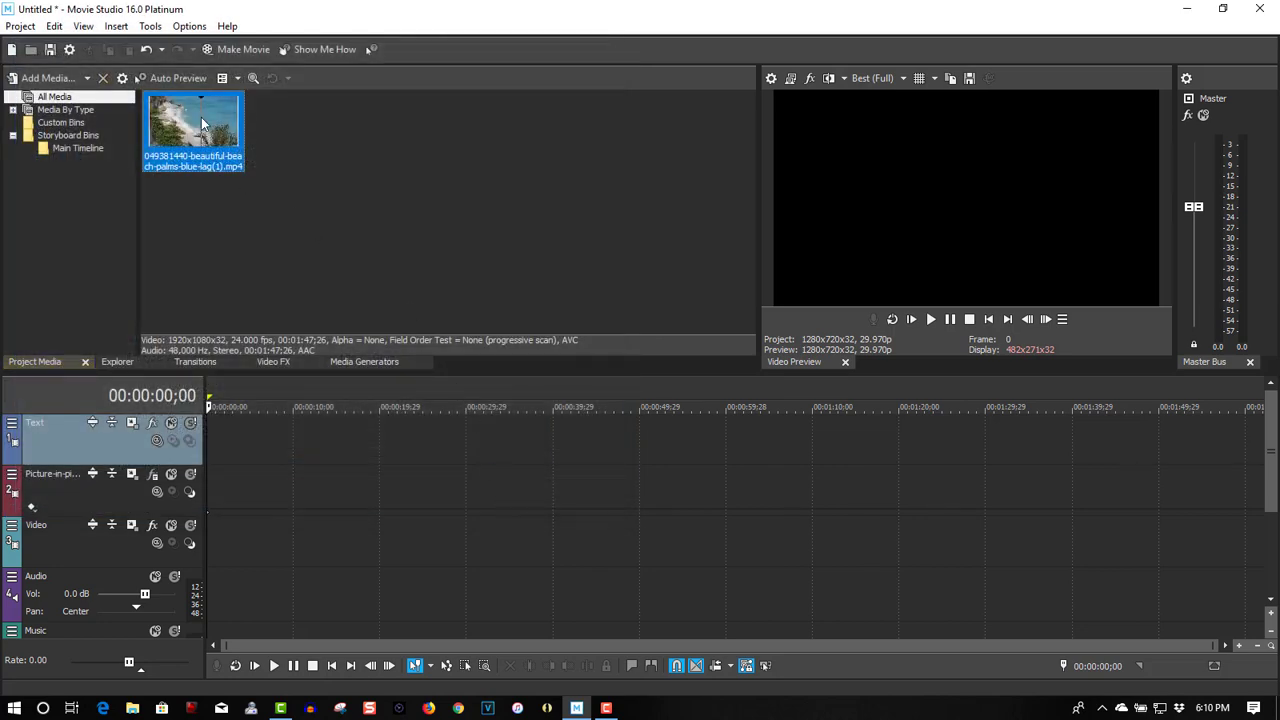
Step: Place the beach clip at the start of the Video and Audio tracks, match the project video settings to it, and briefly preview playback
drag(195, 125, 208, 578)
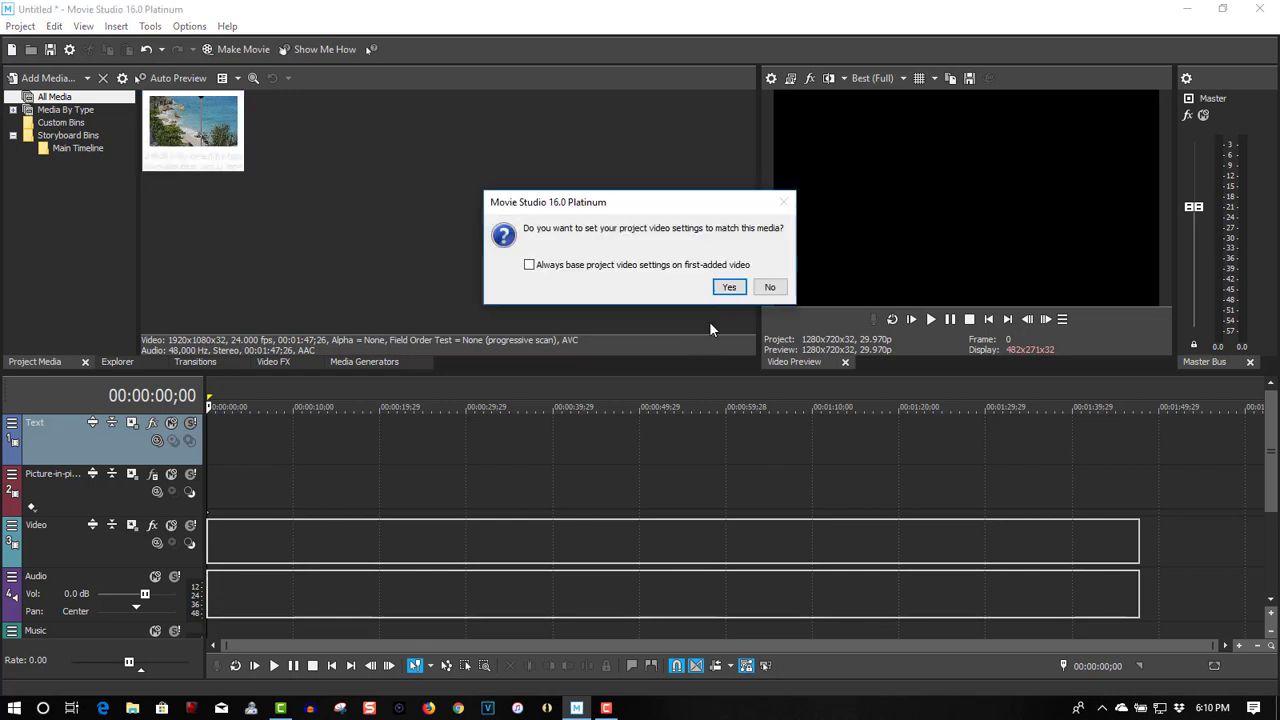
click(727, 289)
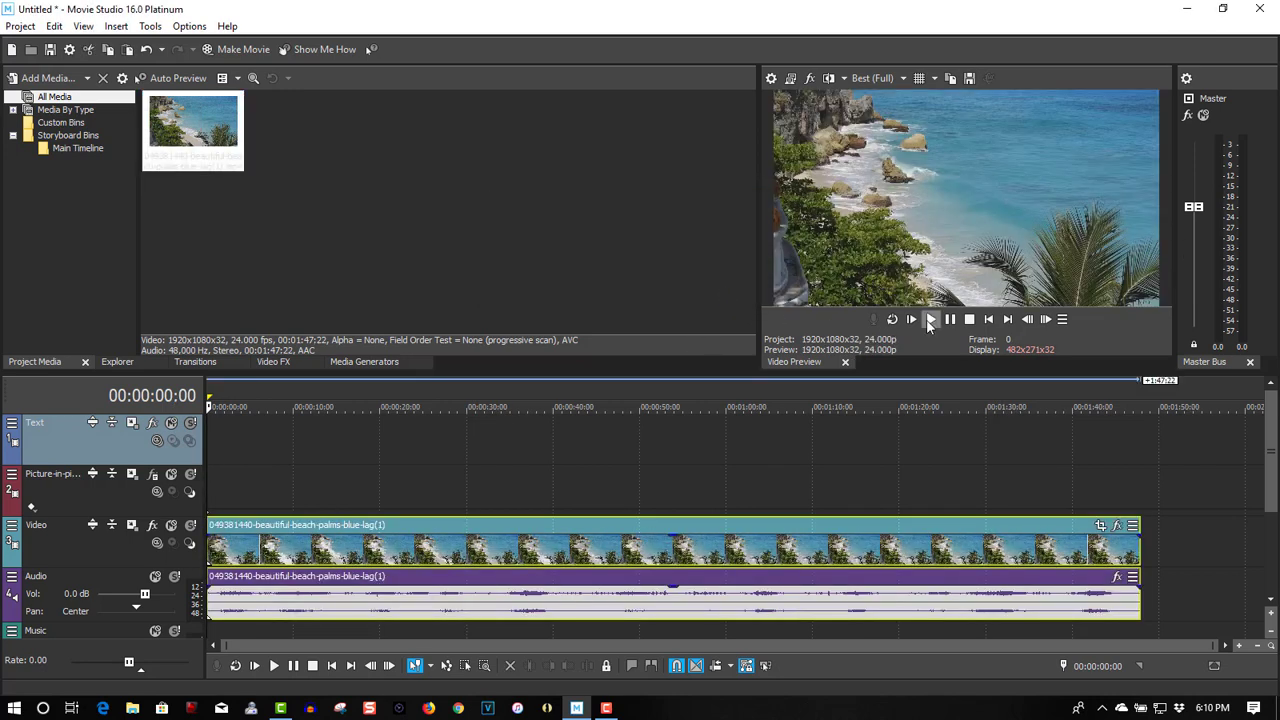
click(930, 320)
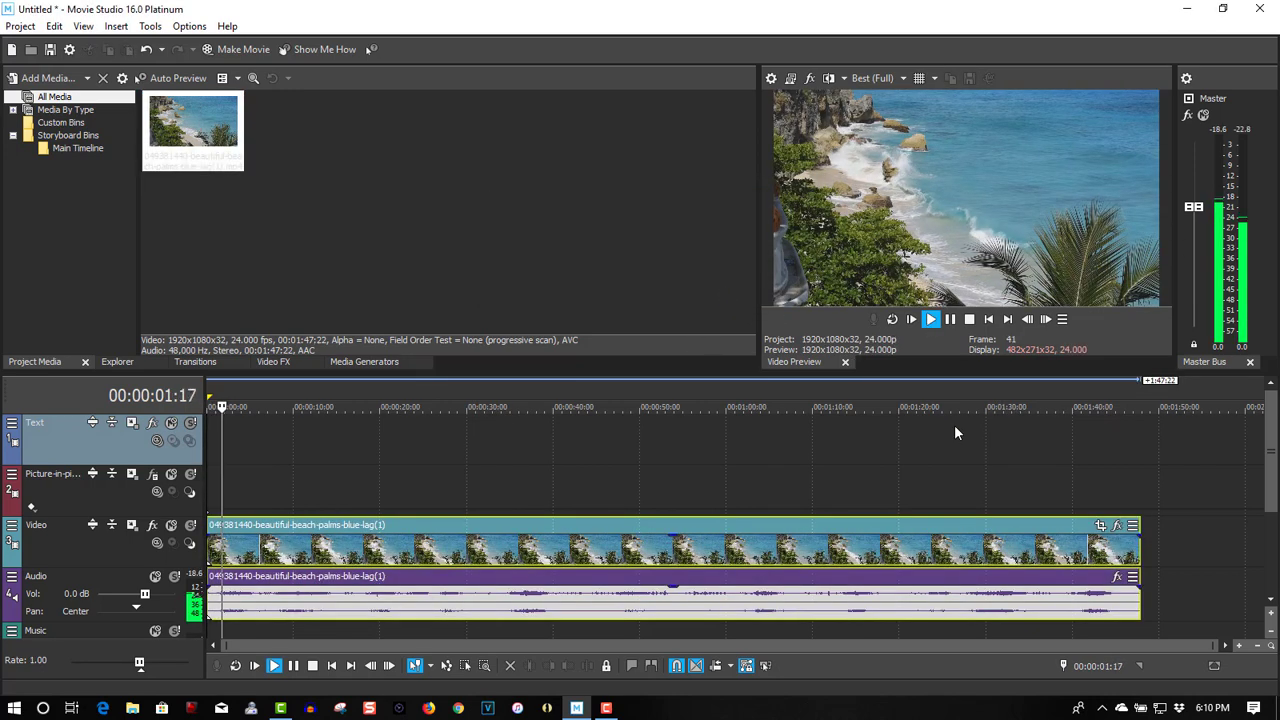
click(969, 321)
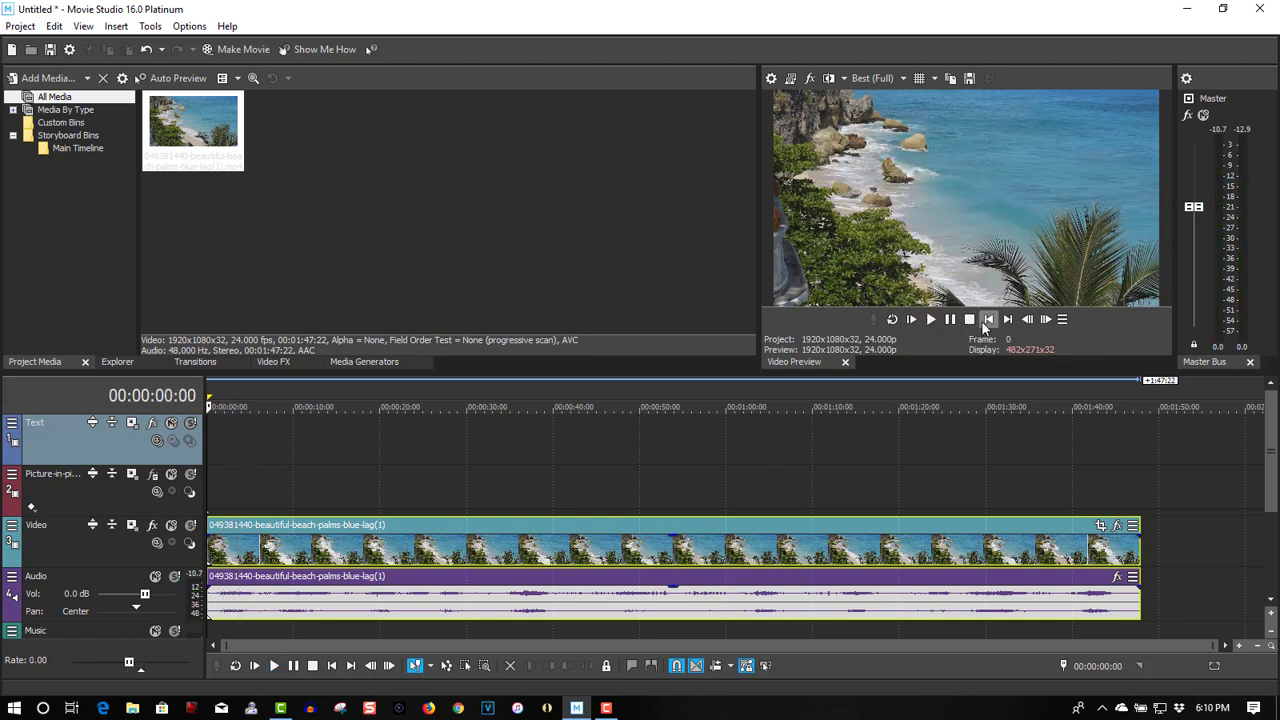
Step: Insert text media at the start of the Text track and replace its sample text with VACATION
right_click(218, 439)
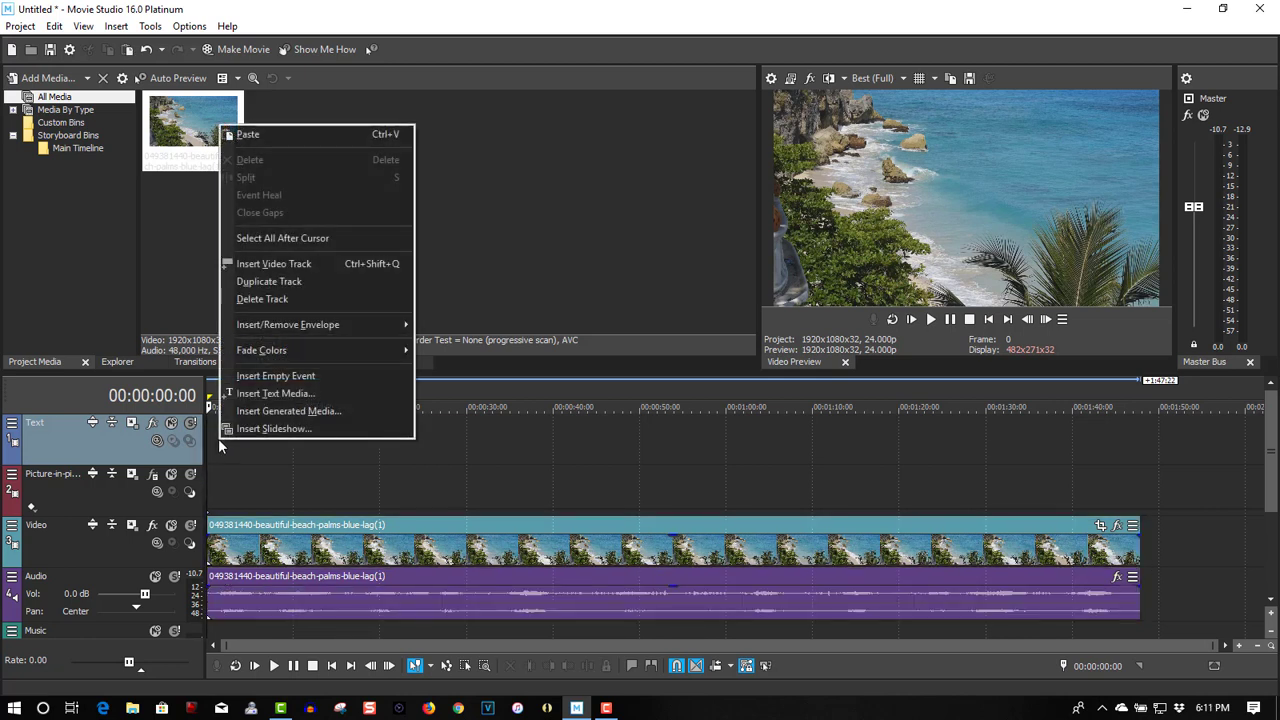
click(252, 394)
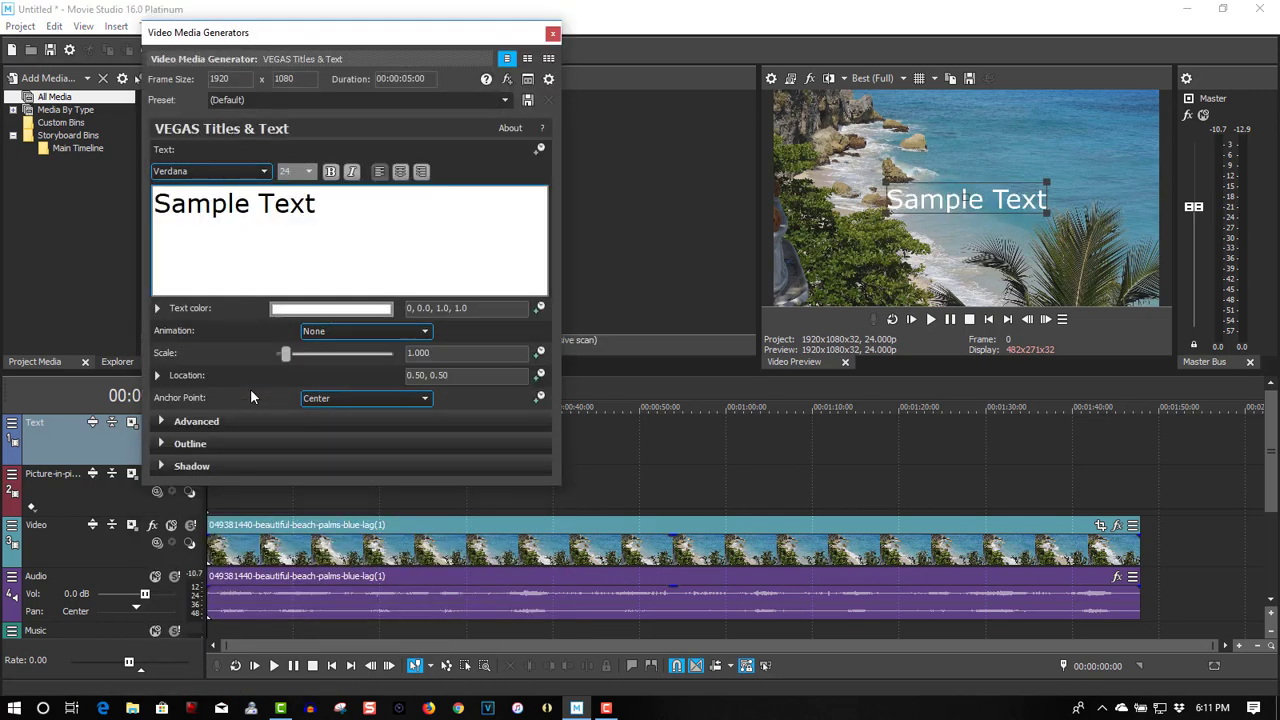
drag(366, 203, 152, 204)
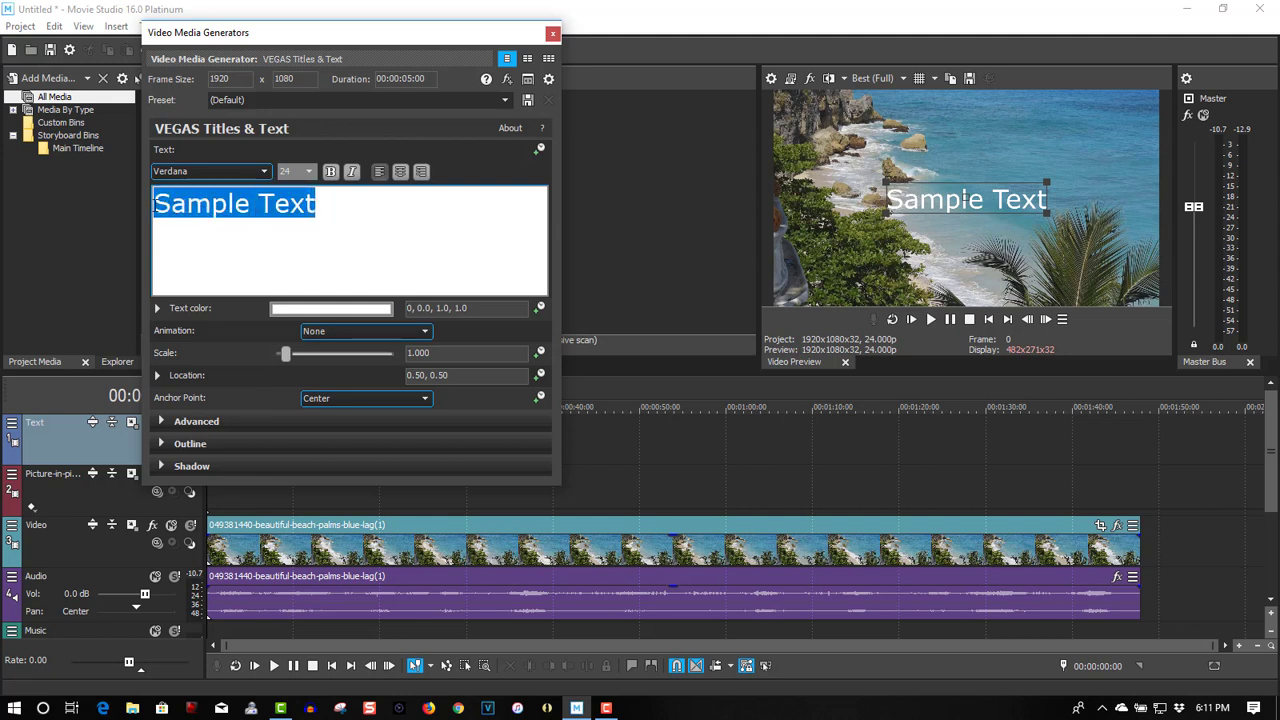
text(VA)
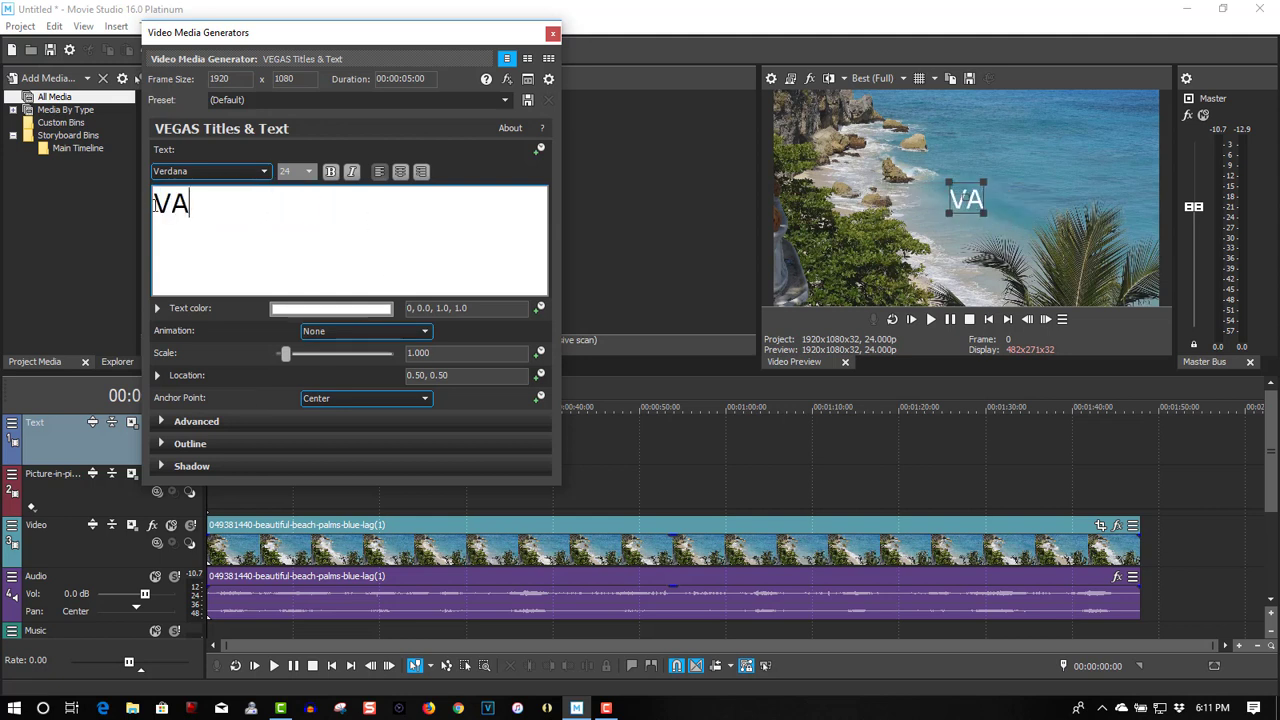
text(CATION)
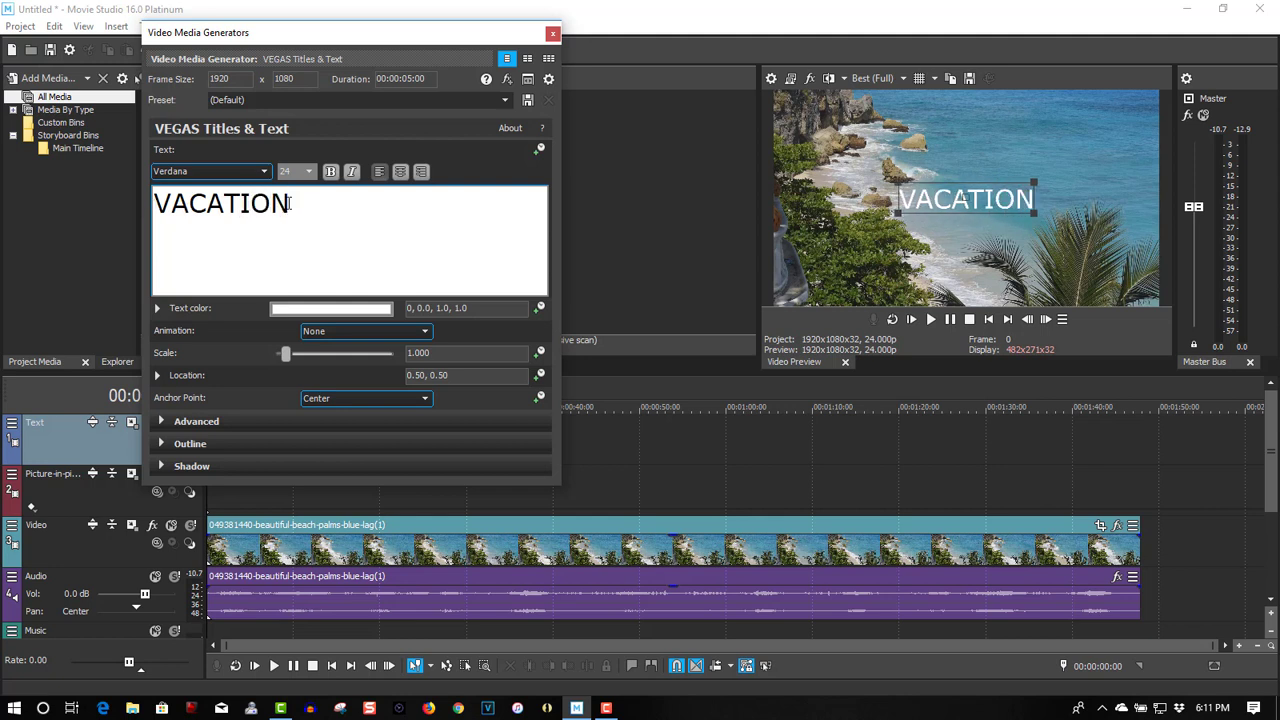
Step: Set the font of the whole VACATION title to Impact
drag(314, 203, 160, 196)
click(237, 177)
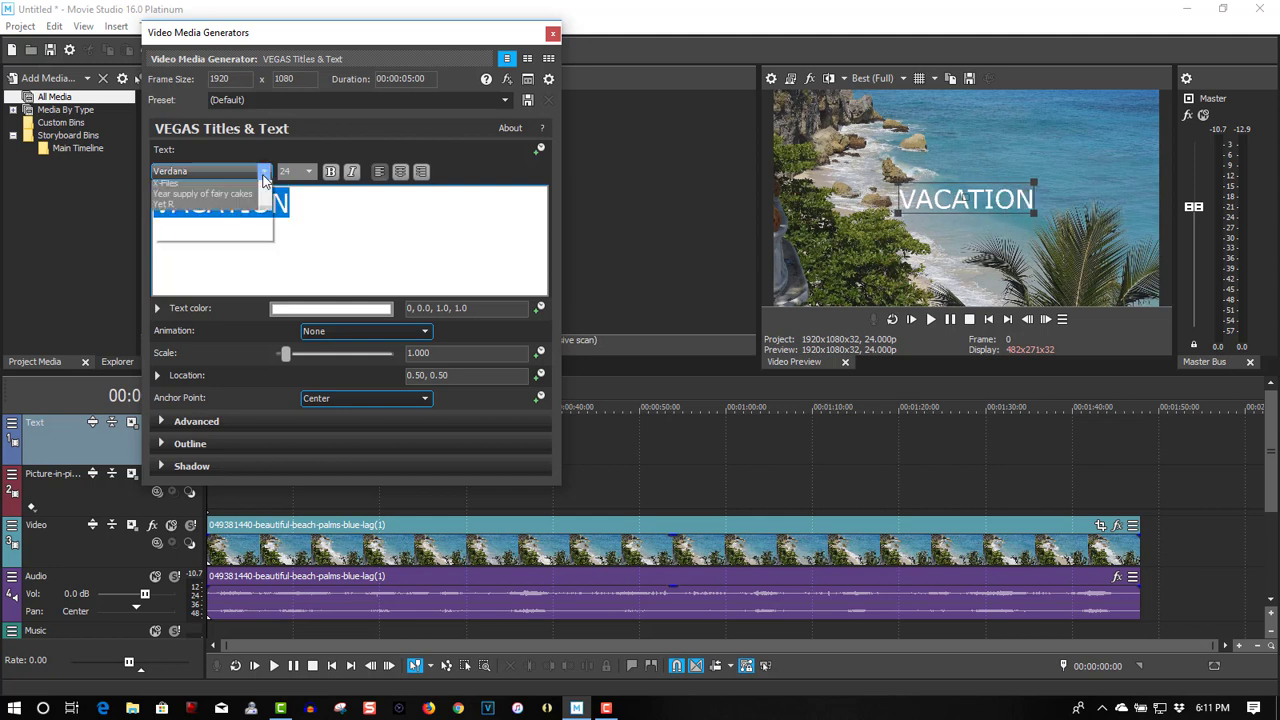
drag(267, 466, 266, 362)
click(196, 237)
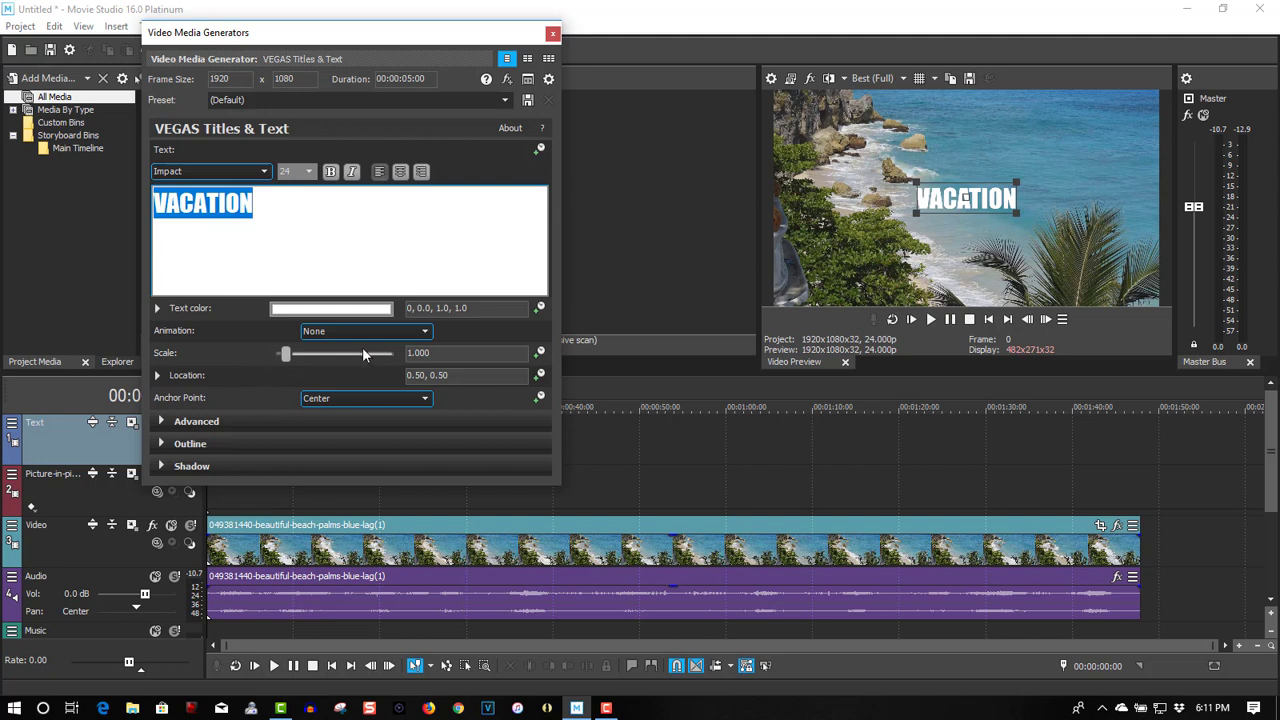
Step: Enlarge the VACATION title to a scale of 3.333 and close its text generator settings
click(309, 173)
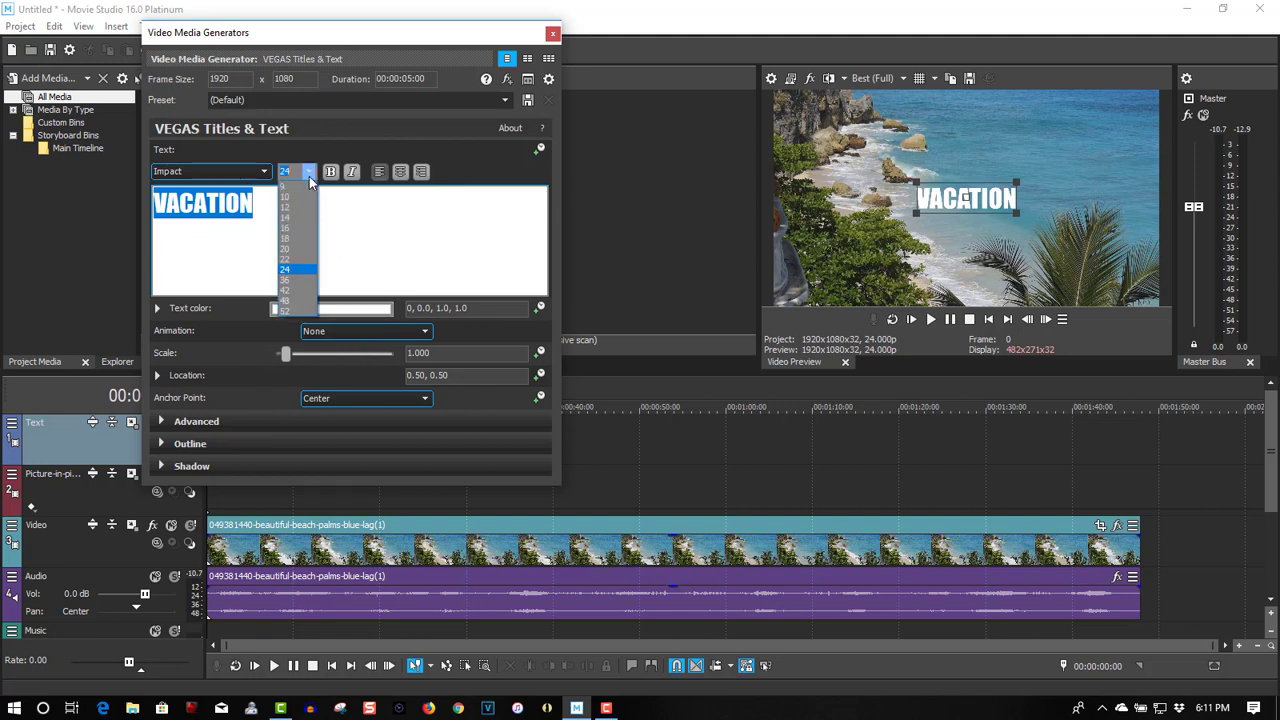
click(309, 174)
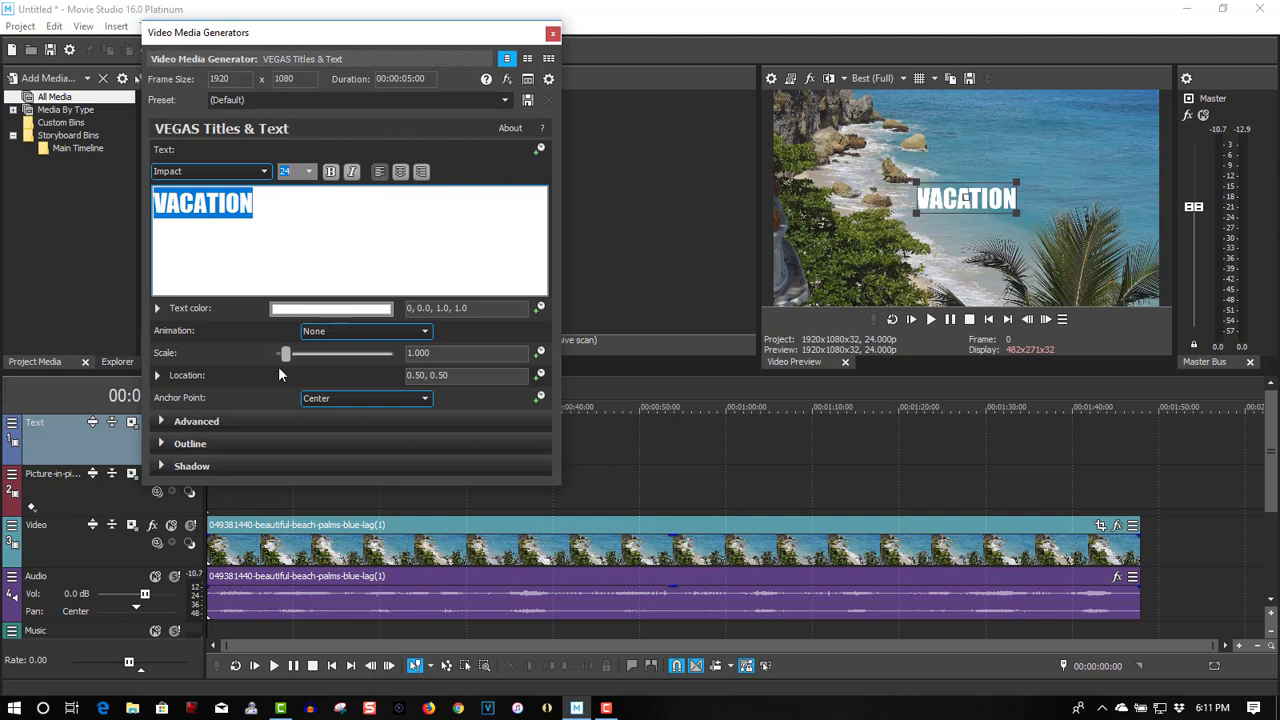
drag(286, 355, 315, 361)
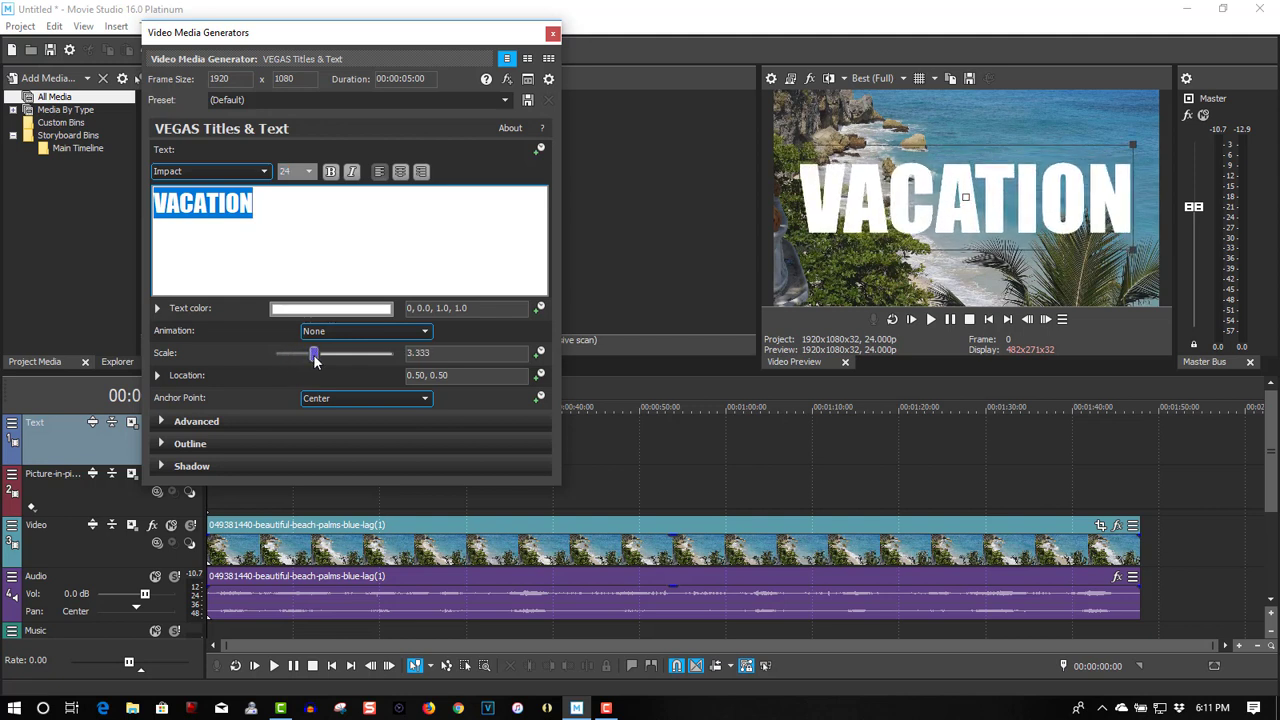
click(552, 33)
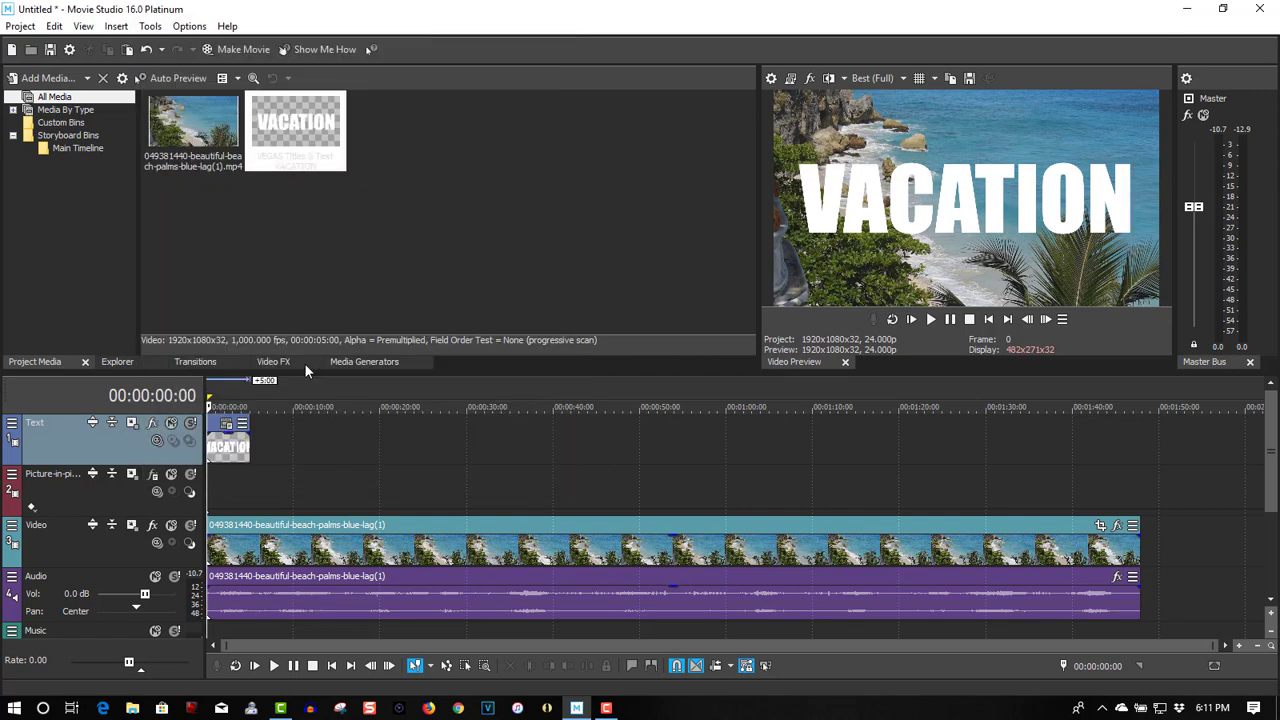
Step: Extend the VACATION event by 10 seconds to end at 00:00:15:00 and set the Text track's overlay mode to Multiply (Mask)
click(253, 439)
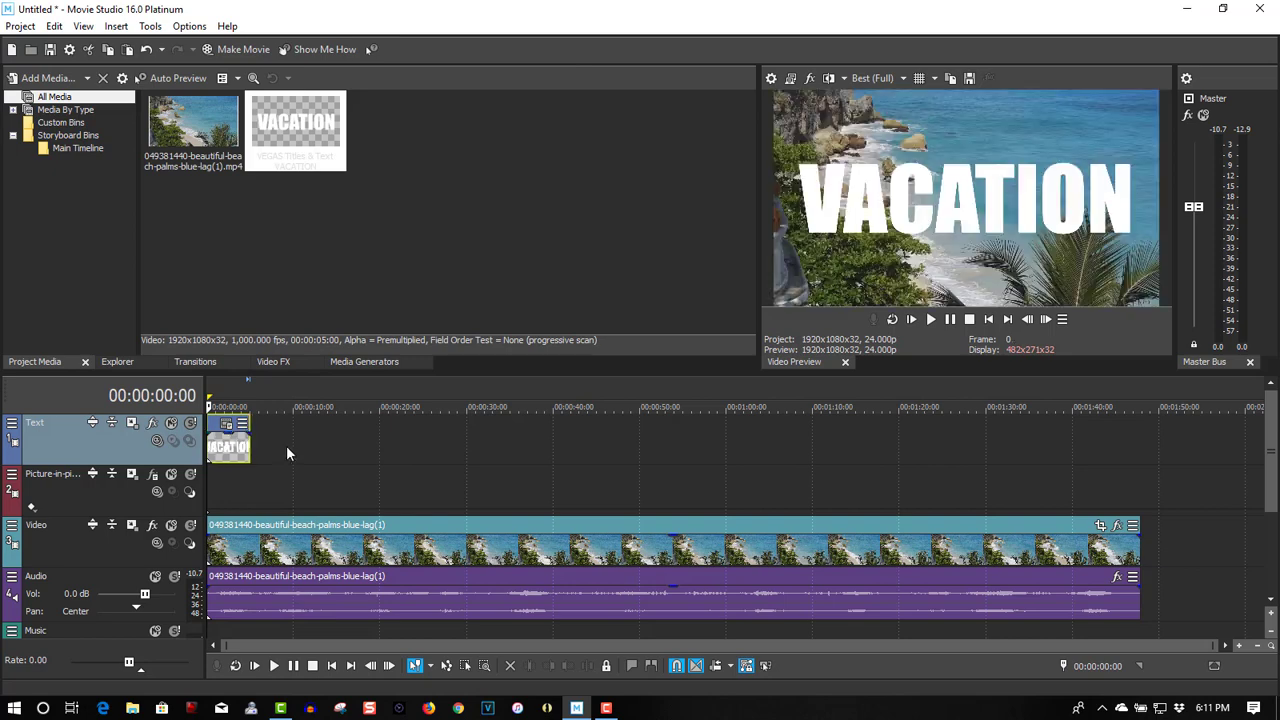
scroll(326, 455, up, 2)
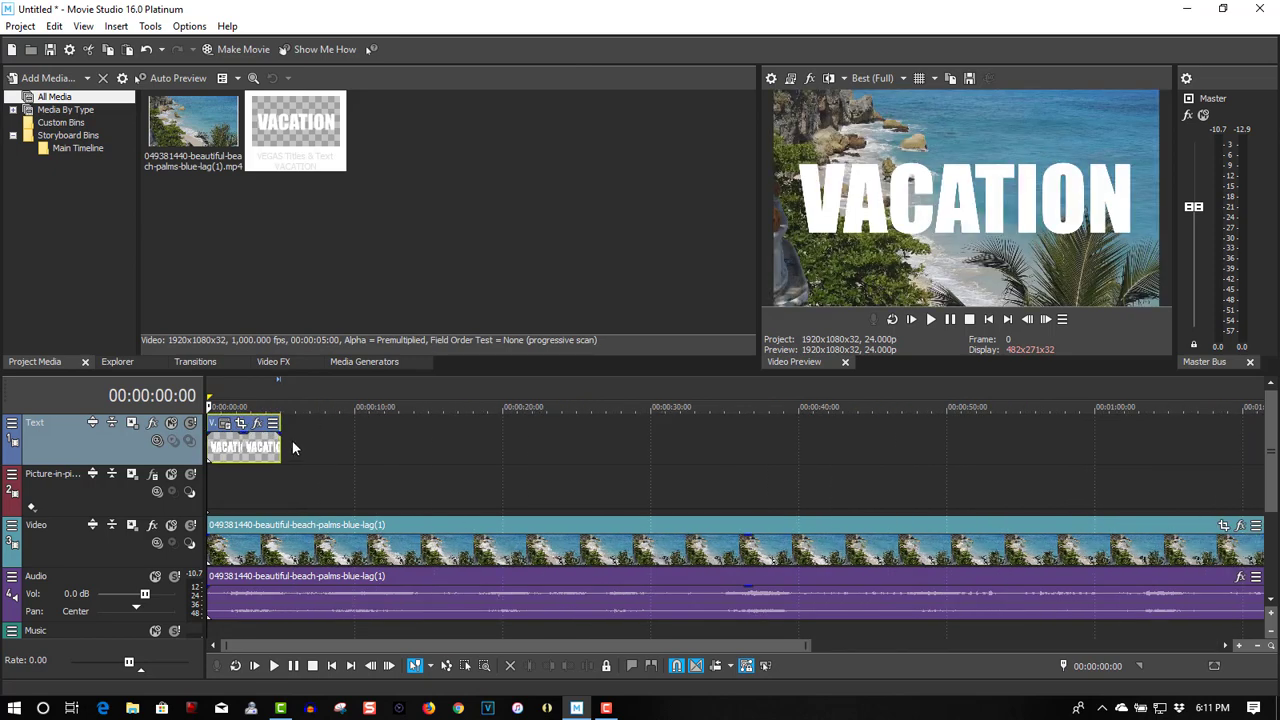
drag(282, 446, 432, 440)
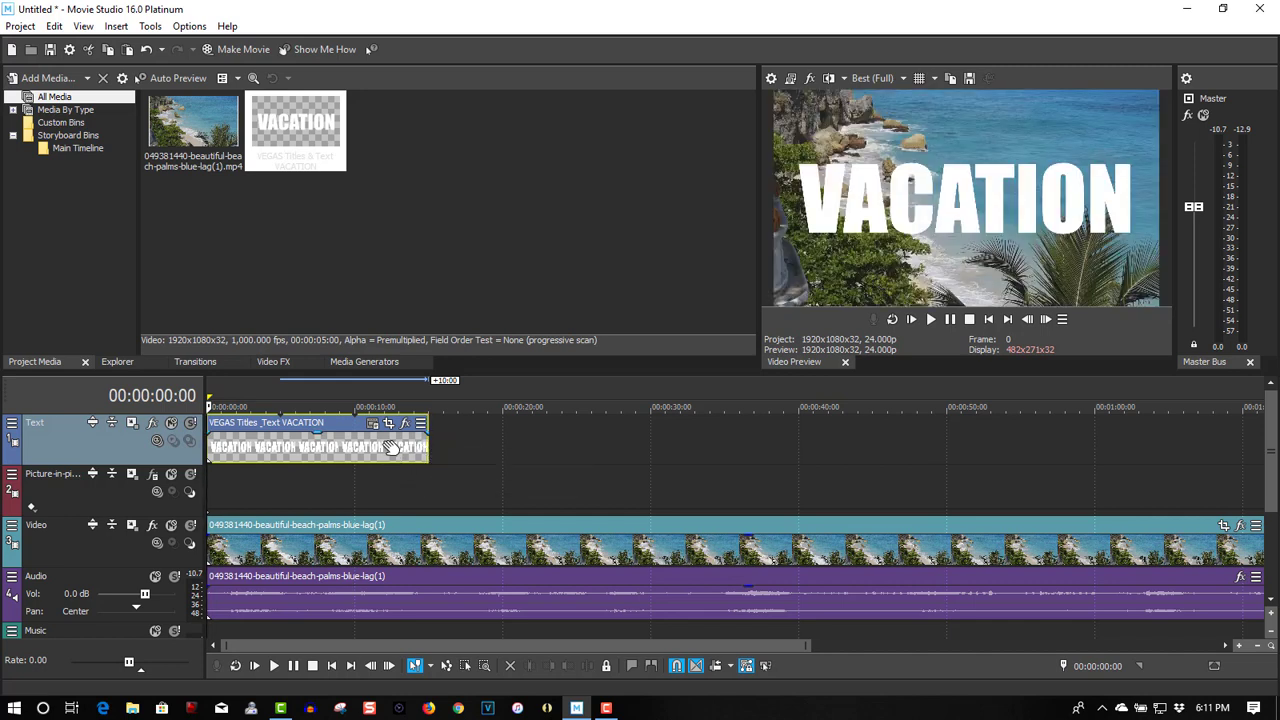
click(156, 442)
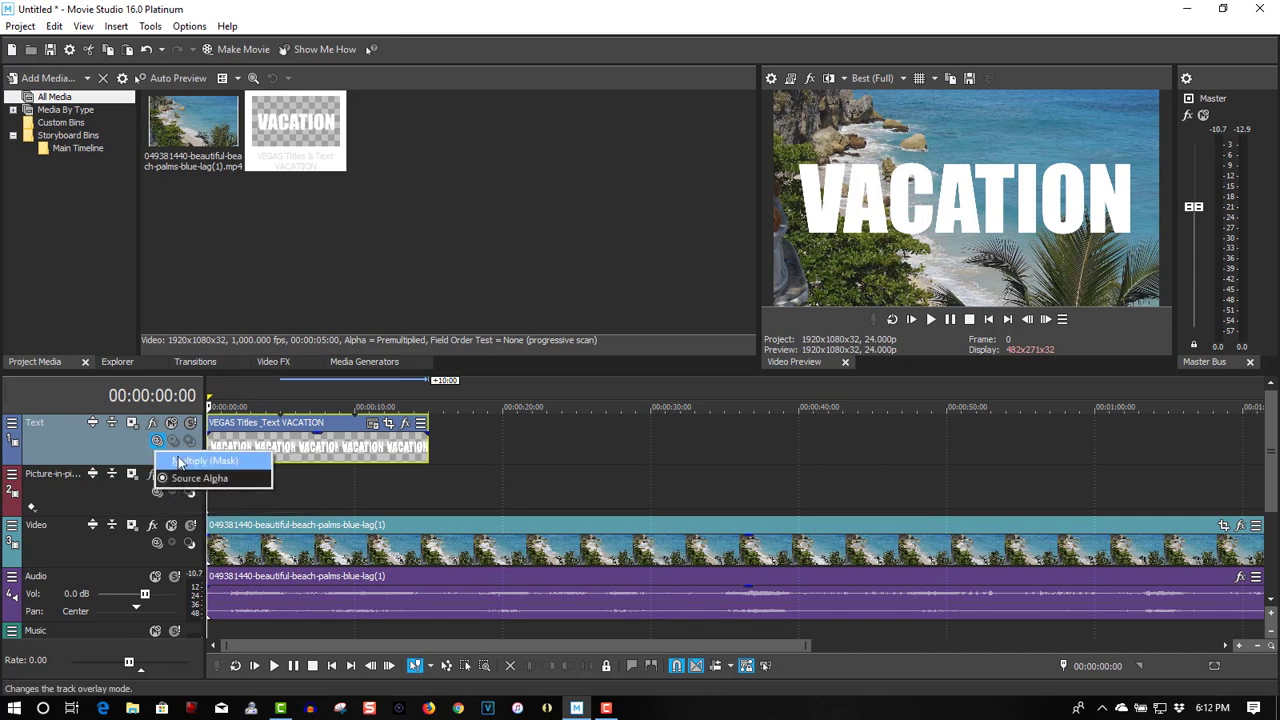
click(180, 461)
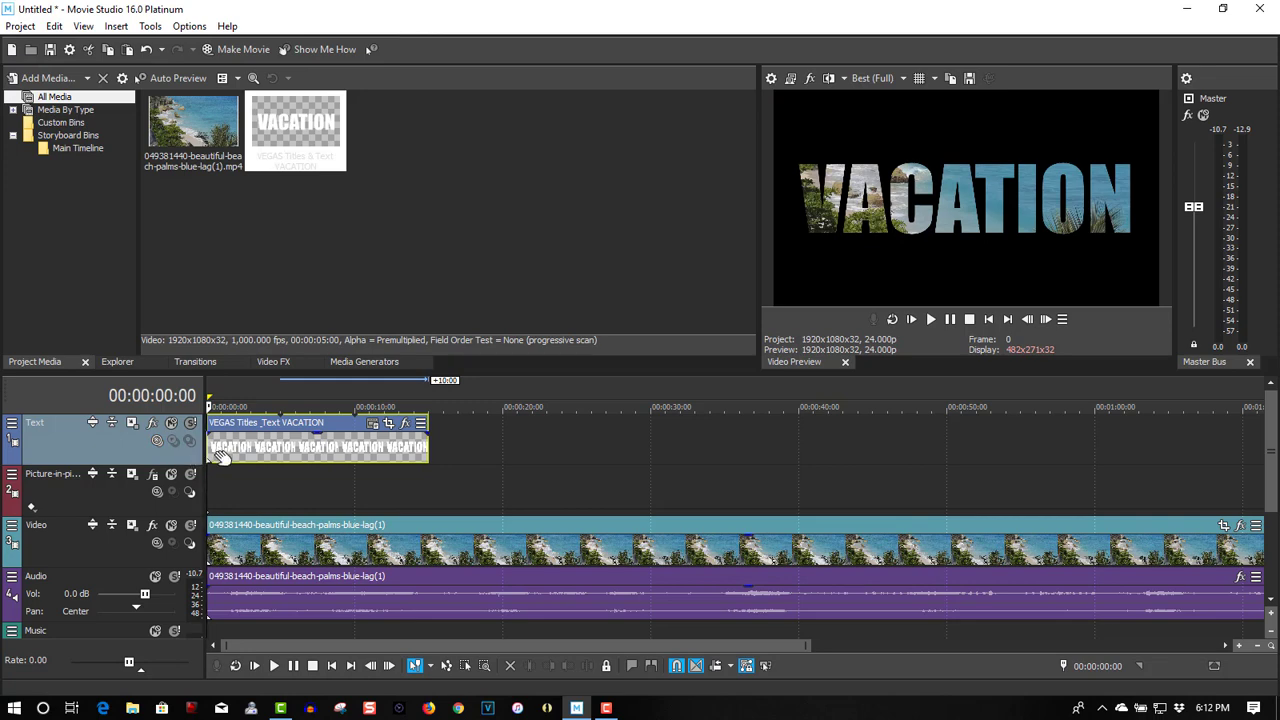
Step: In the title's Pan/Crop, add a position keyframe at 00:00:06:00, shrink the frame to about -4.1 by -2.3 at 00:00:14:23, and preview the zoom
click(389, 425)
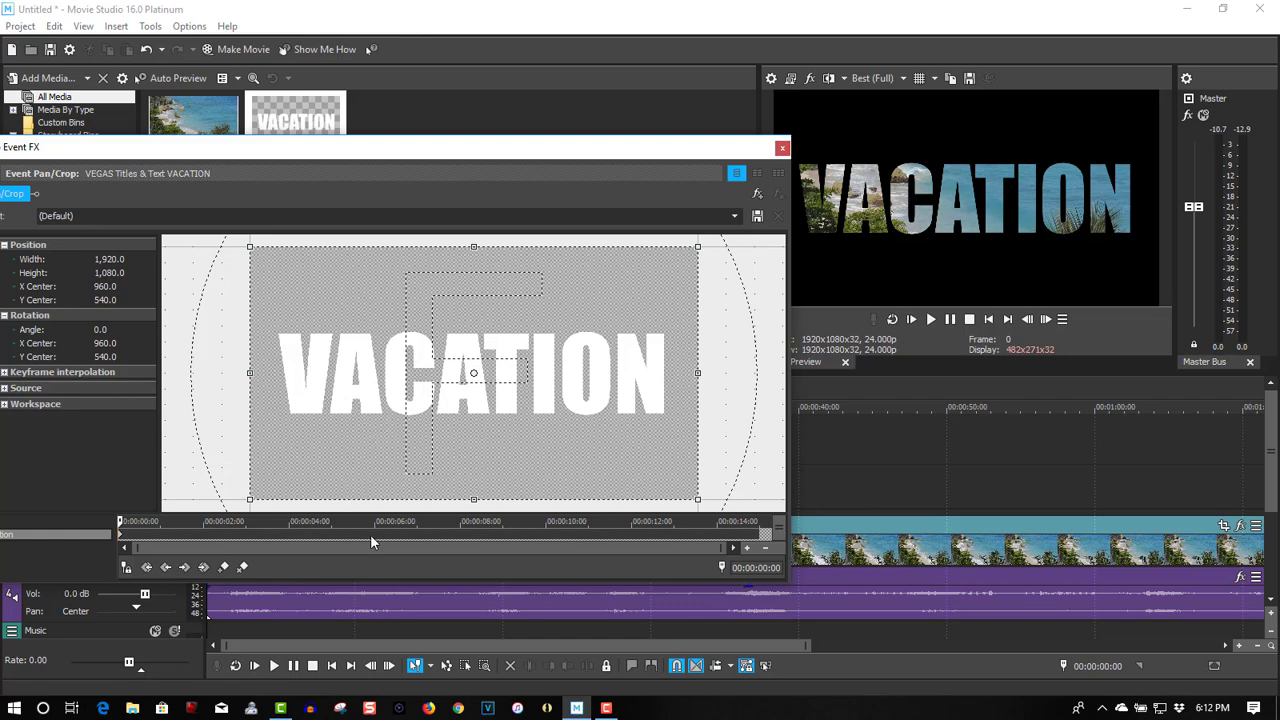
drag(389, 157, 455, 120)
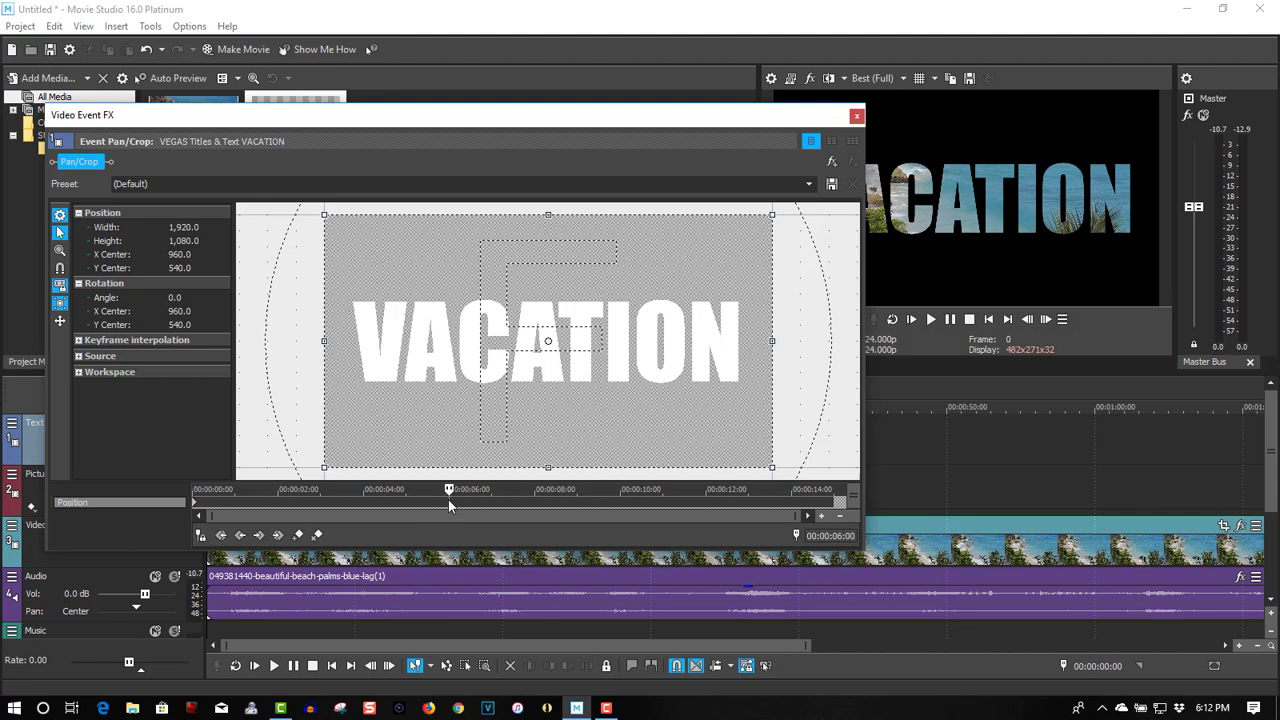
click(297, 536)
drag(562, 489, 680, 489)
drag(772, 466, 550, 345)
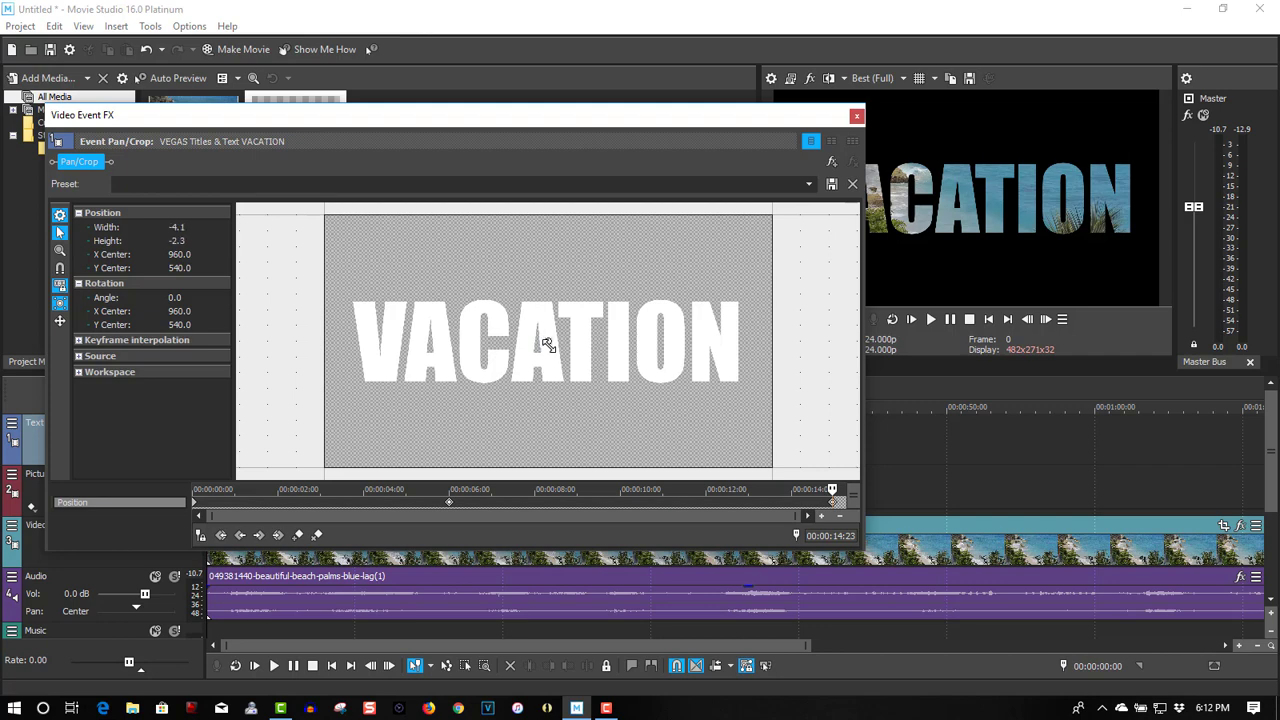
click(857, 117)
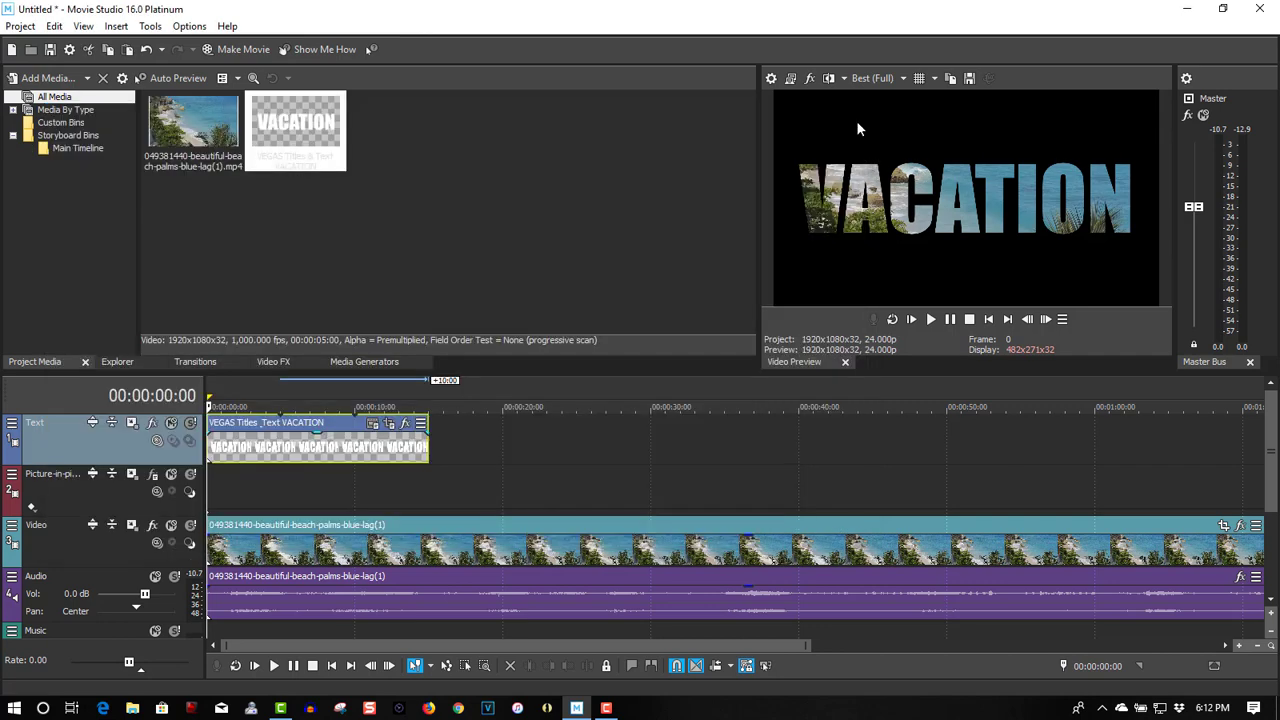
click(939, 327)
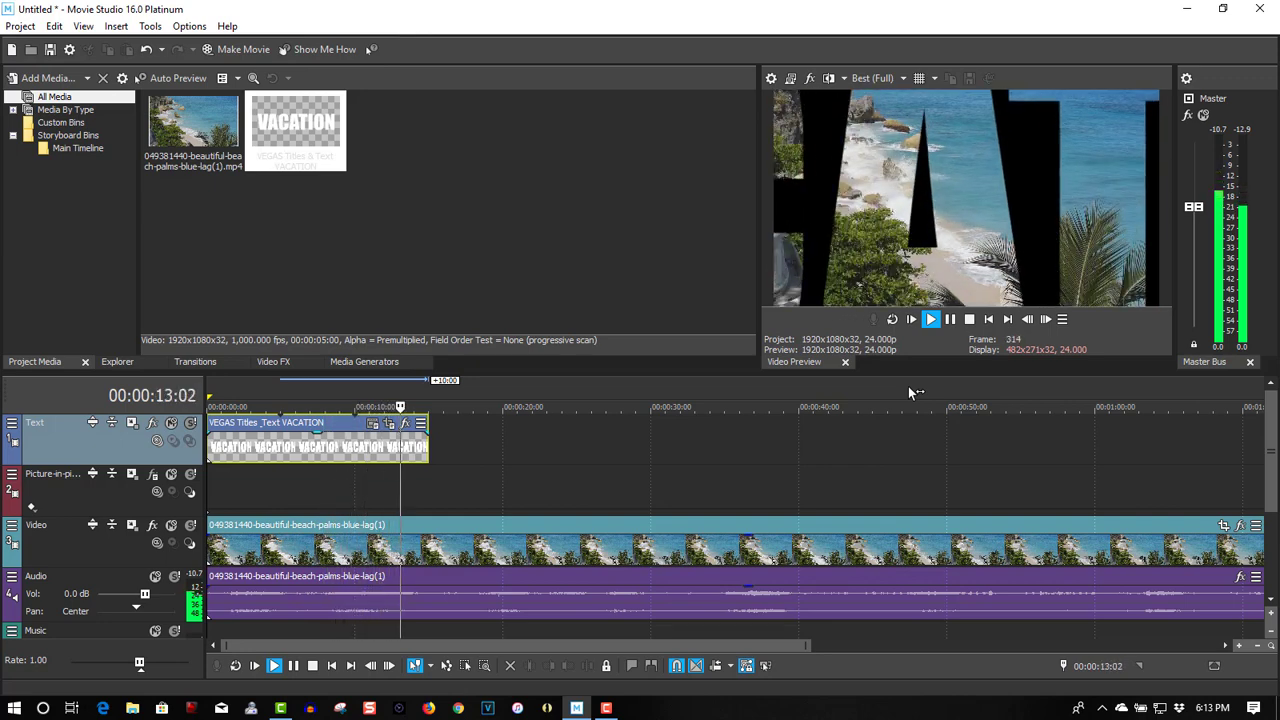
click(950, 320)
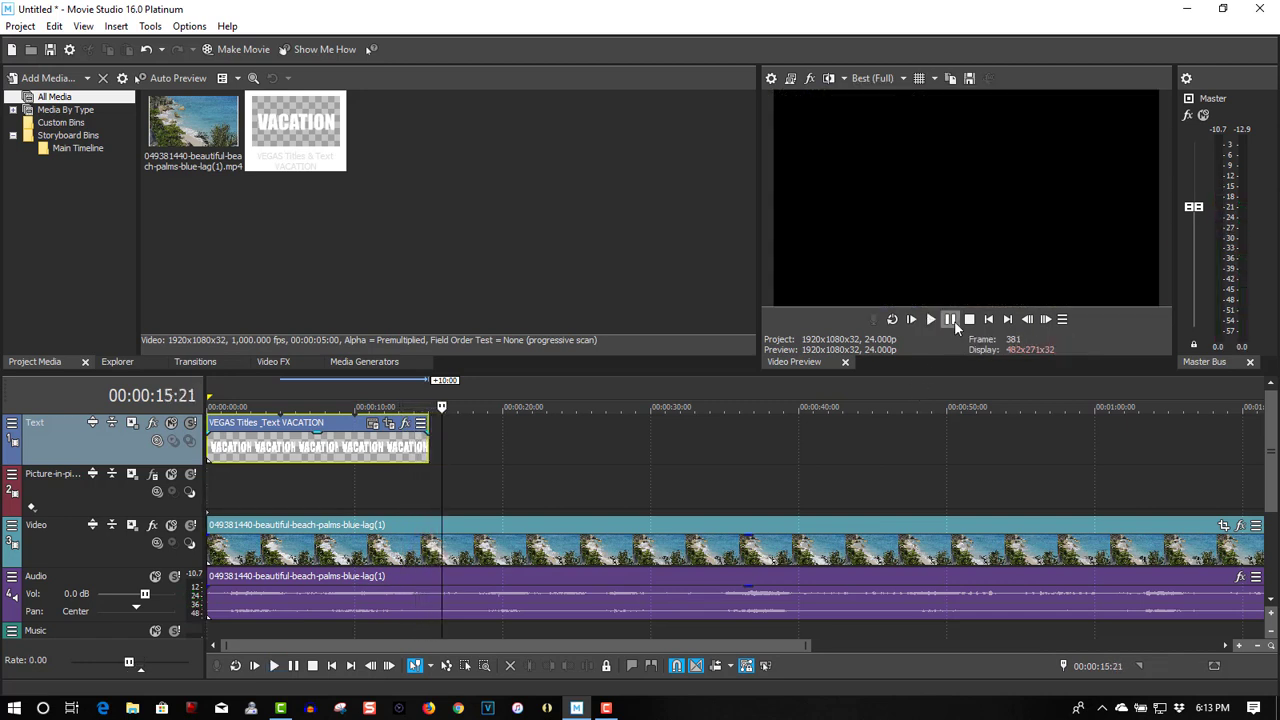
Step: Split the beach clip's video and audio at 00:00:15:00, where the VACATION title ends
click(426, 496)
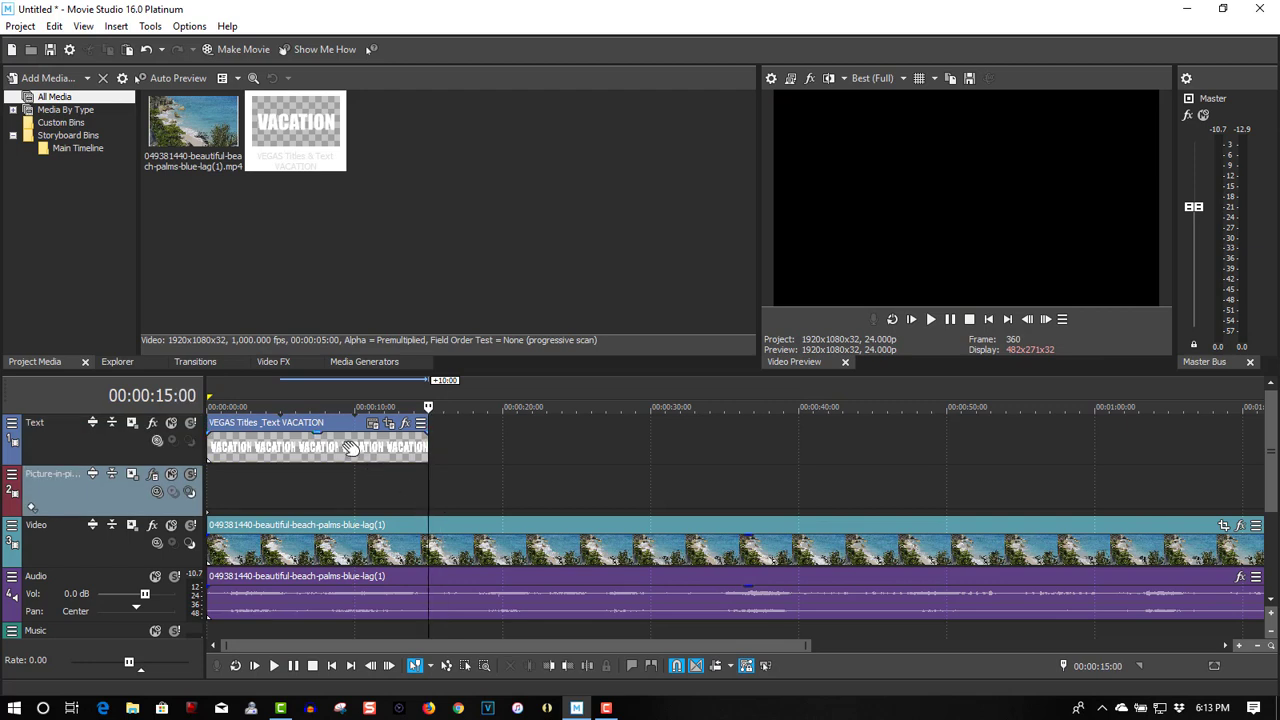
click(428, 530)
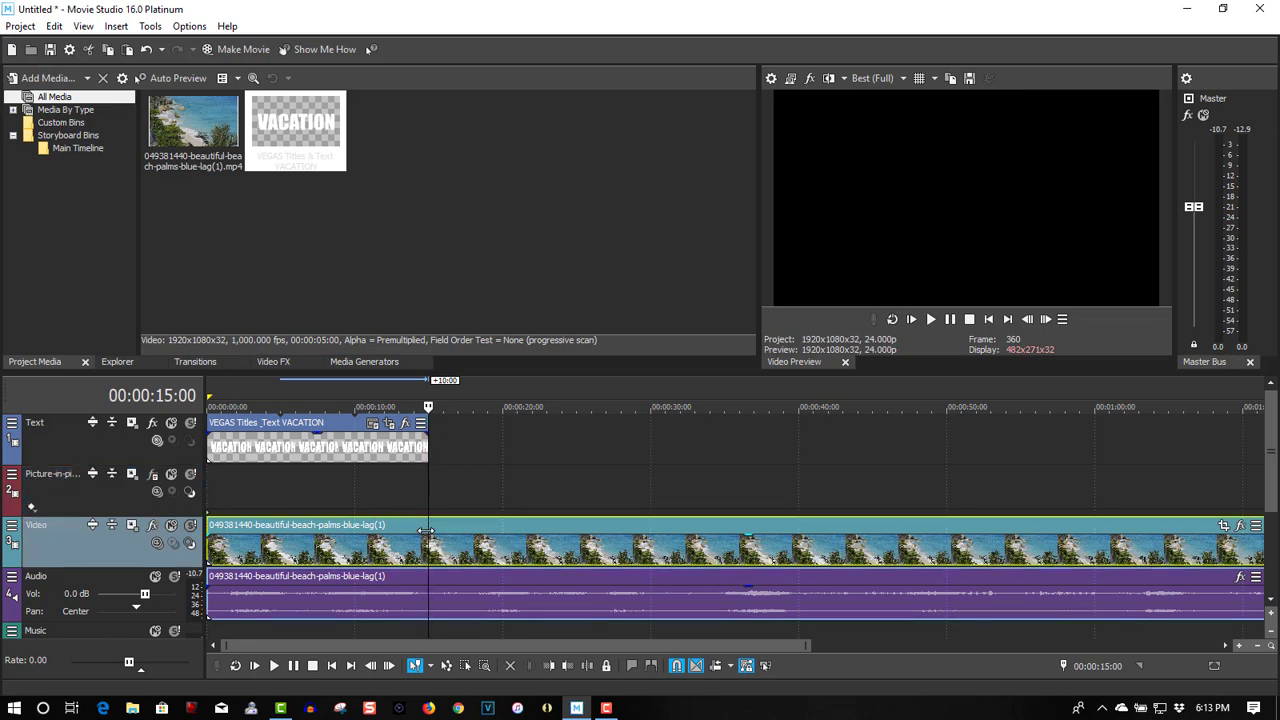
key(s)
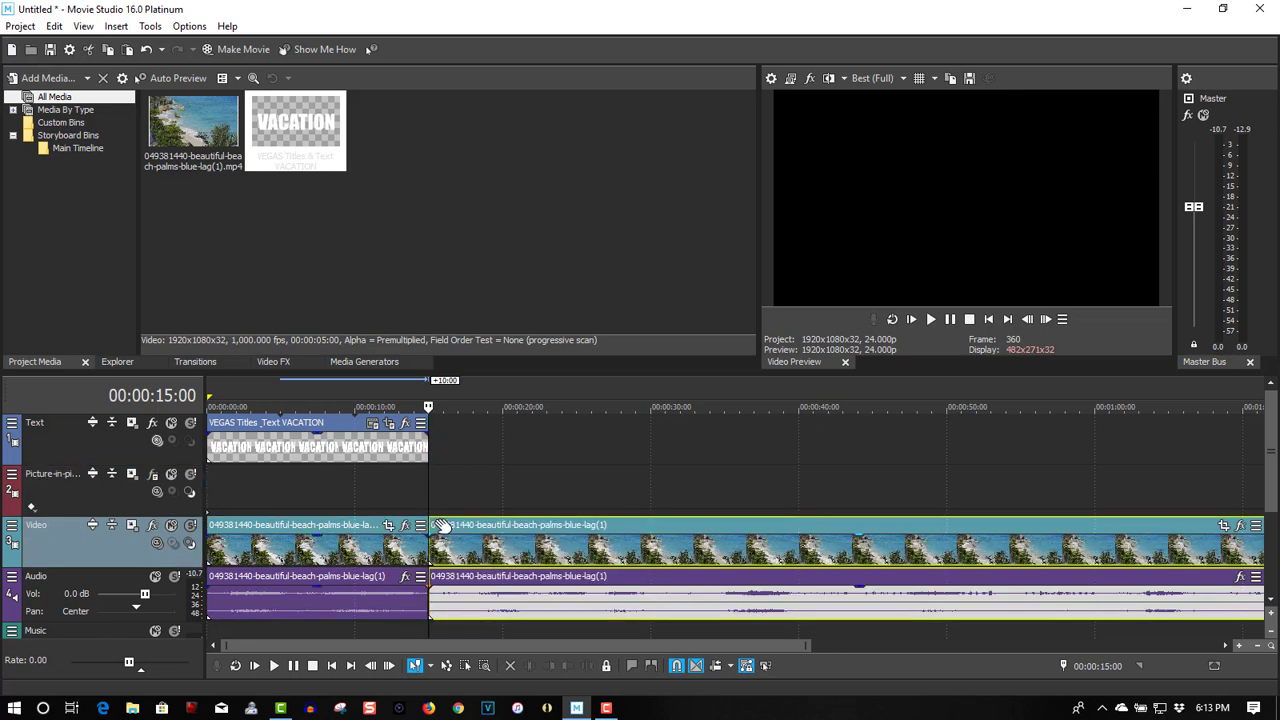
Step: Insert a new video track above the Text track and move the second beach video segment up onto it at 00:00:15:00
right_click(467, 426)
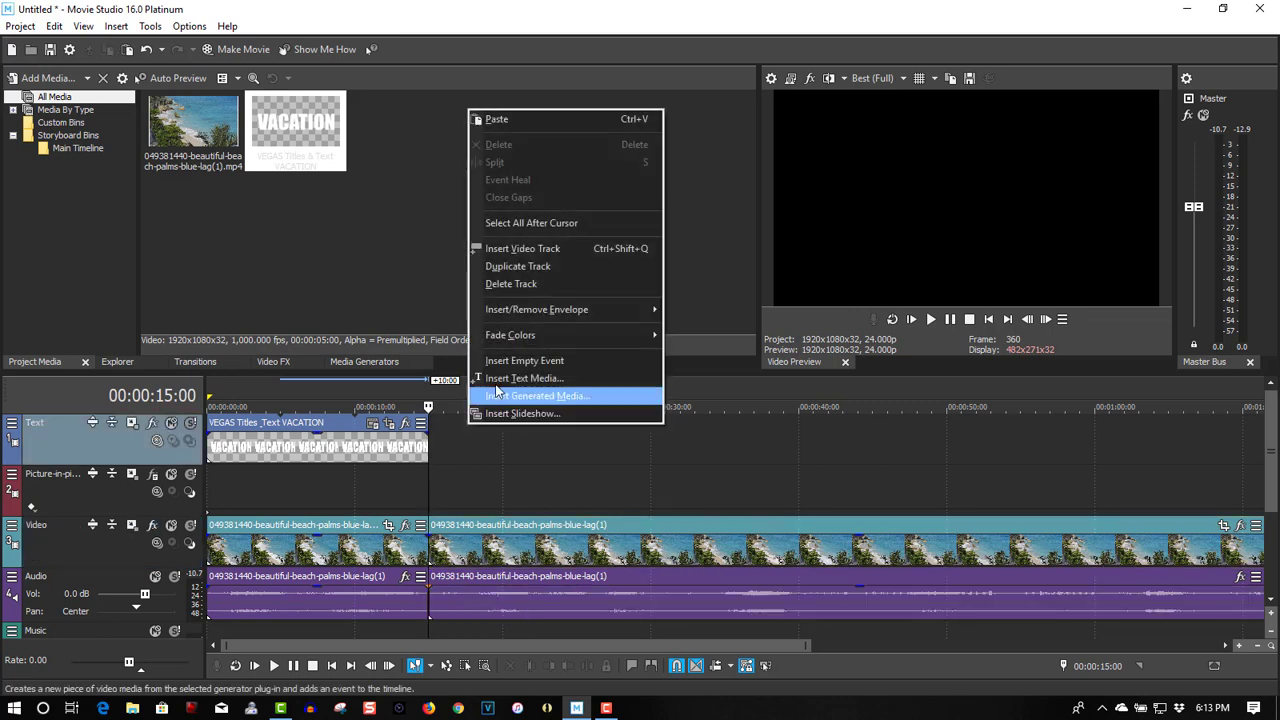
click(523, 248)
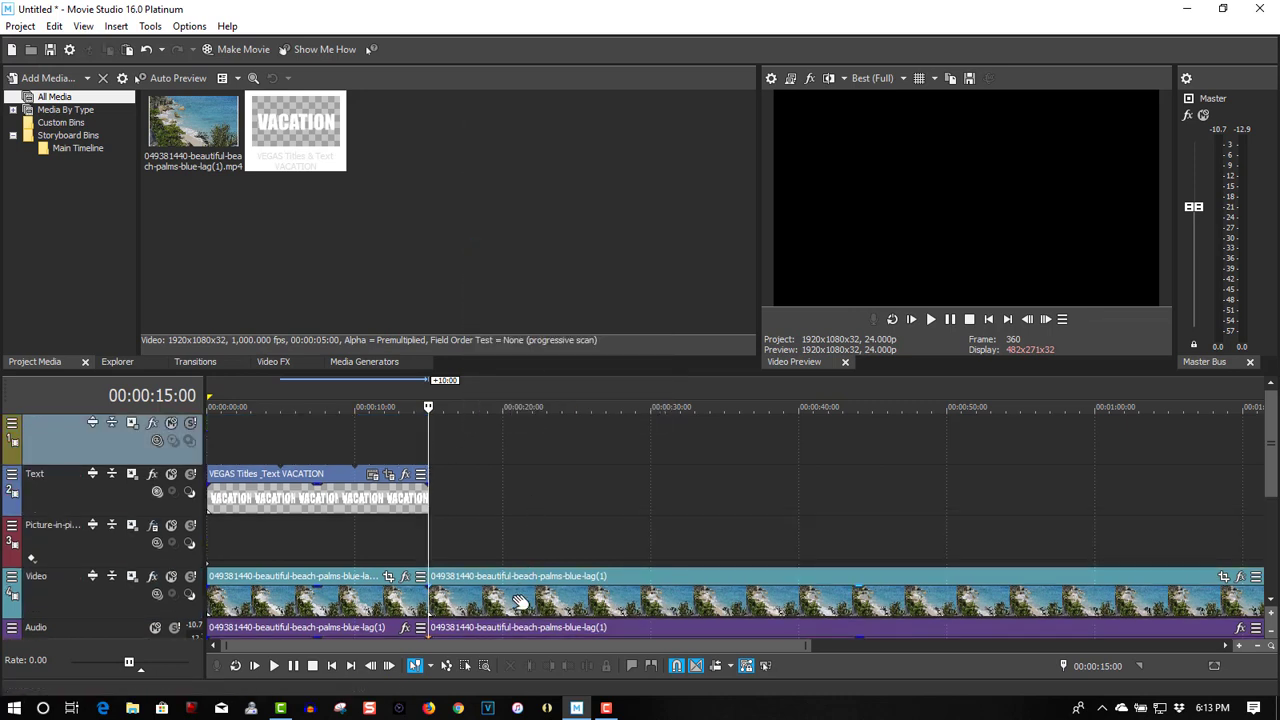
drag(517, 600, 517, 440)
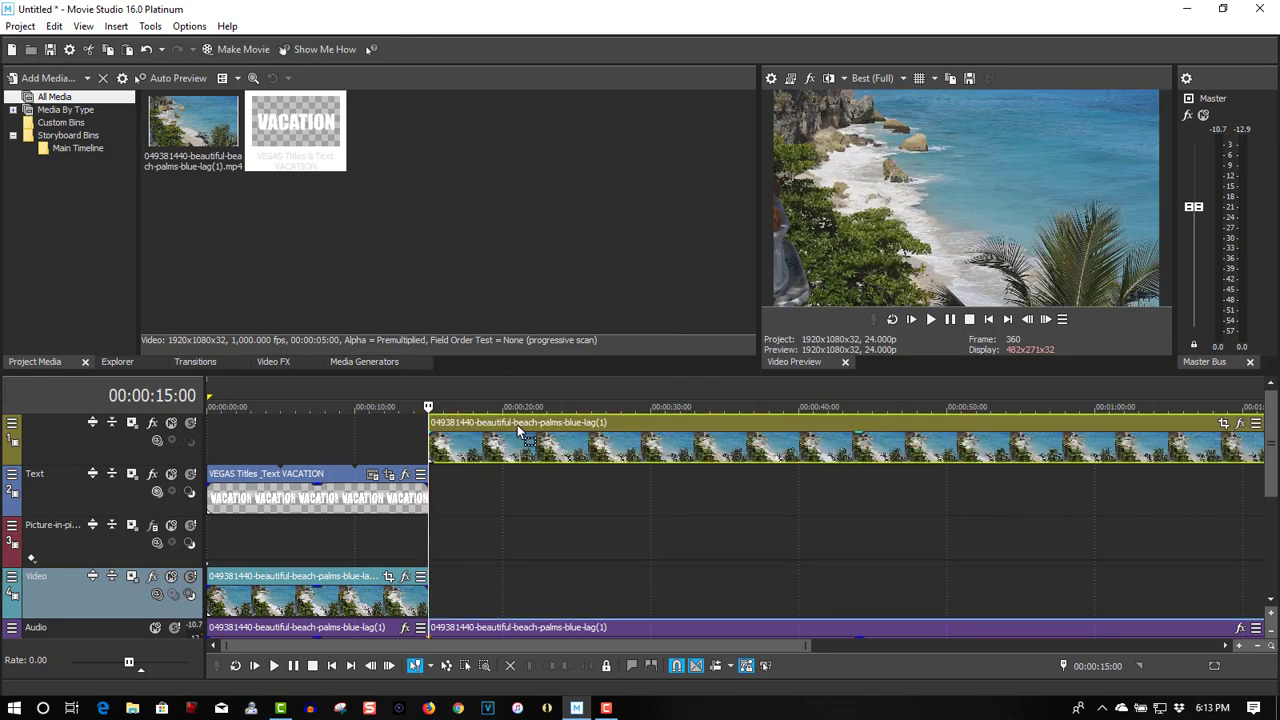
Step: Preview the project from the start through the transition from the masked title to the full beach video
click(989, 319)
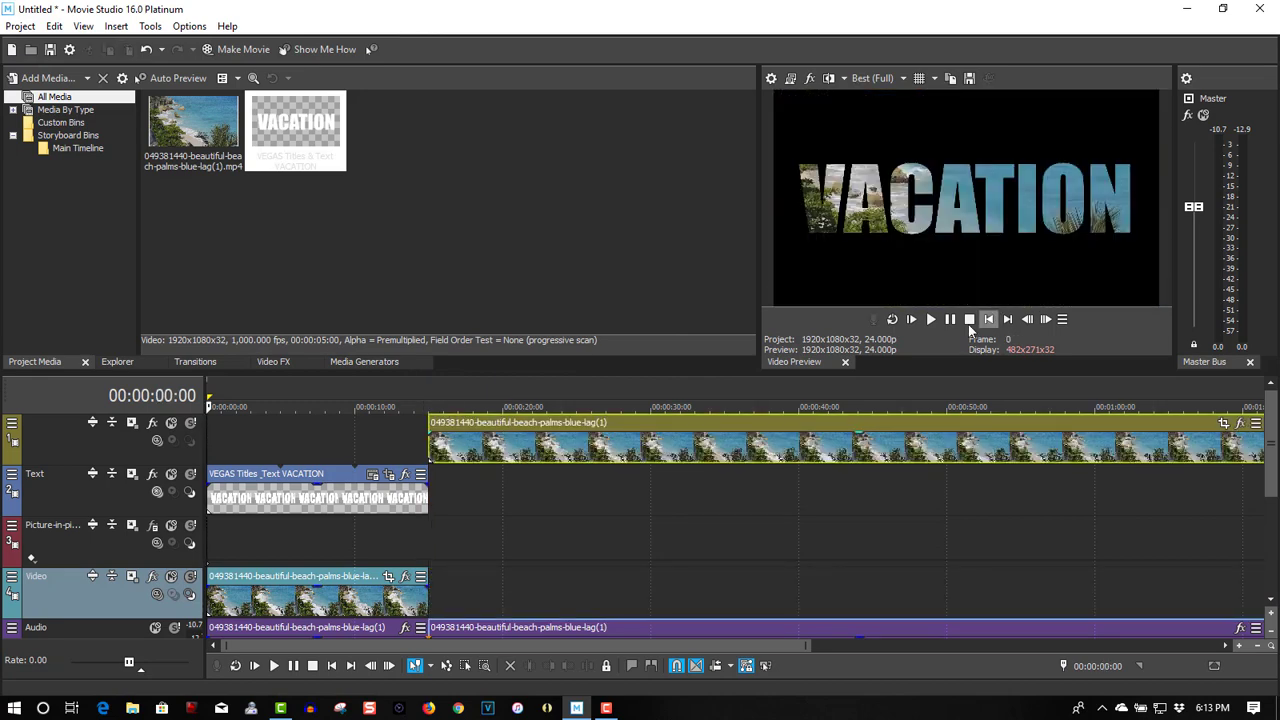
click(931, 320)
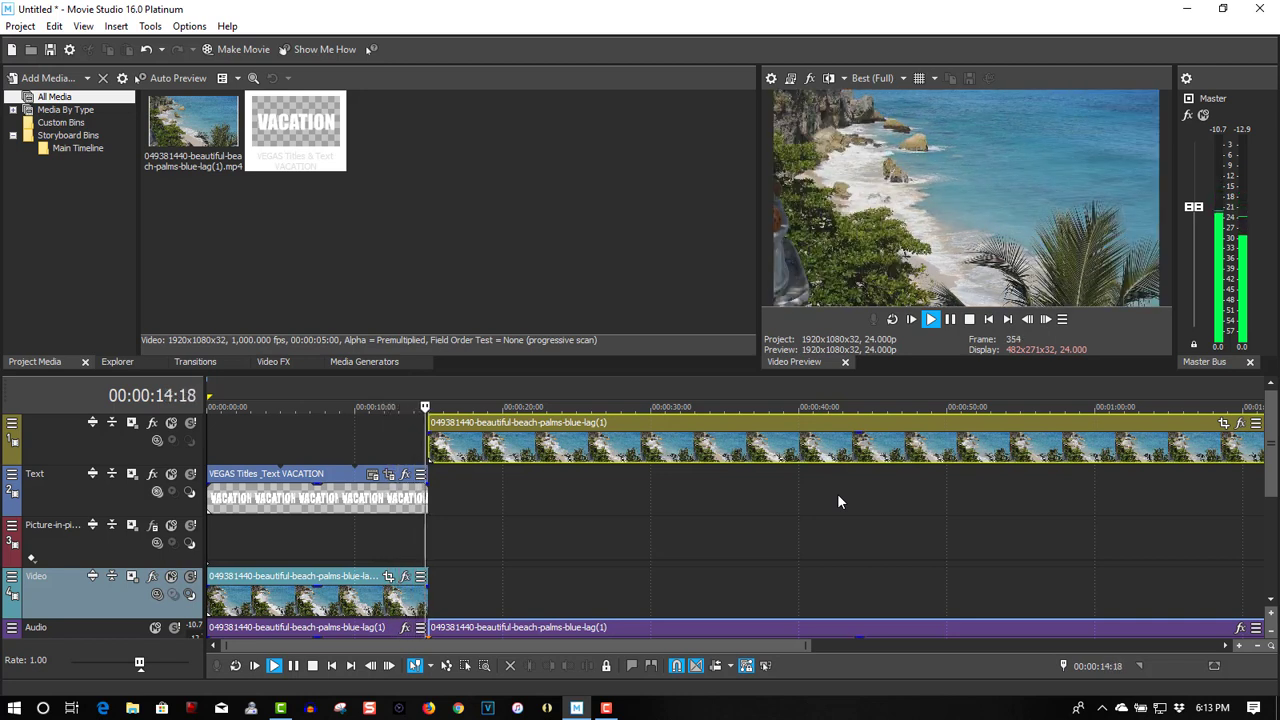
click(950, 320)
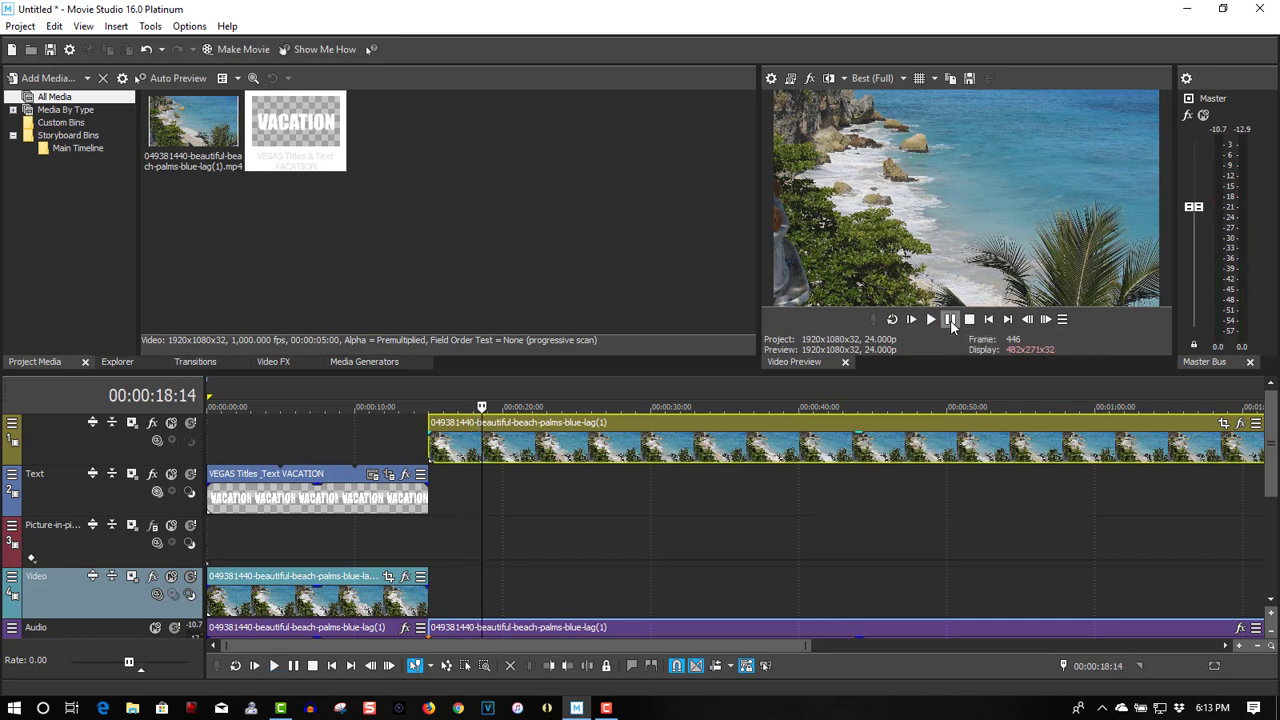
Step: Set up the project render with the MAGIX AVC/AAC MP4 format and the Internet HD 1080p 29.97 fps template
click(20, 27)
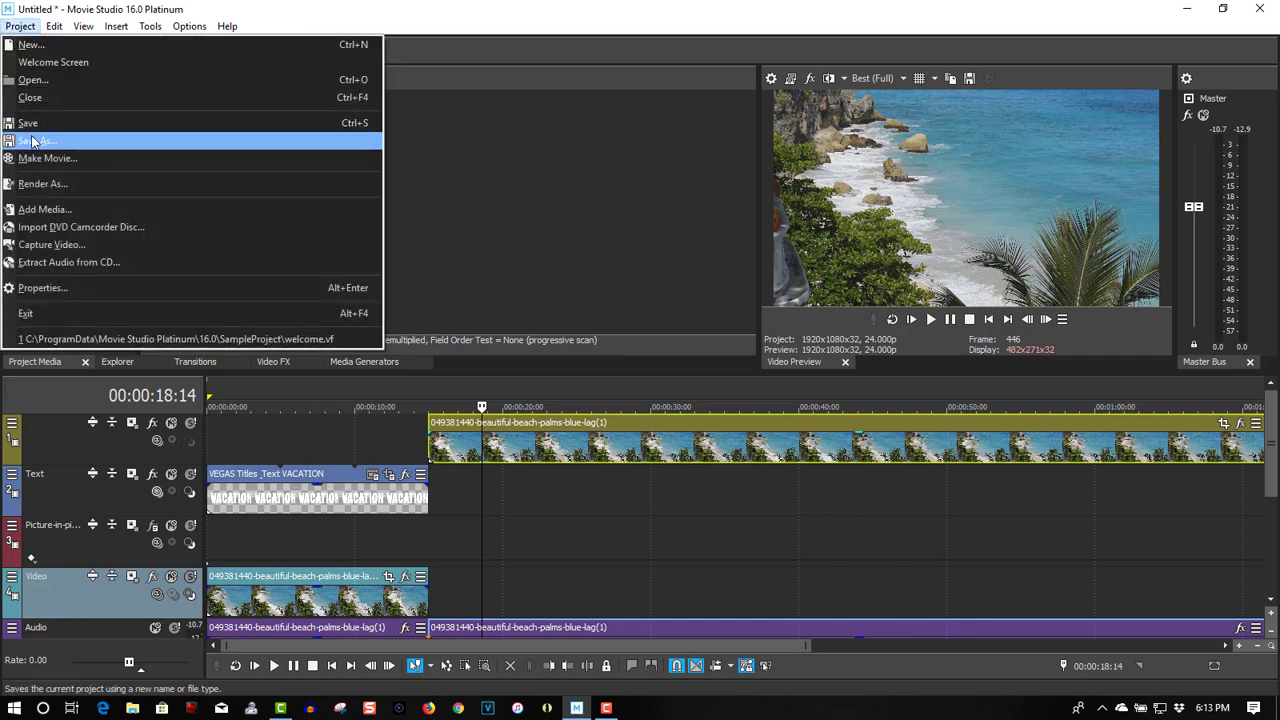
click(41, 183)
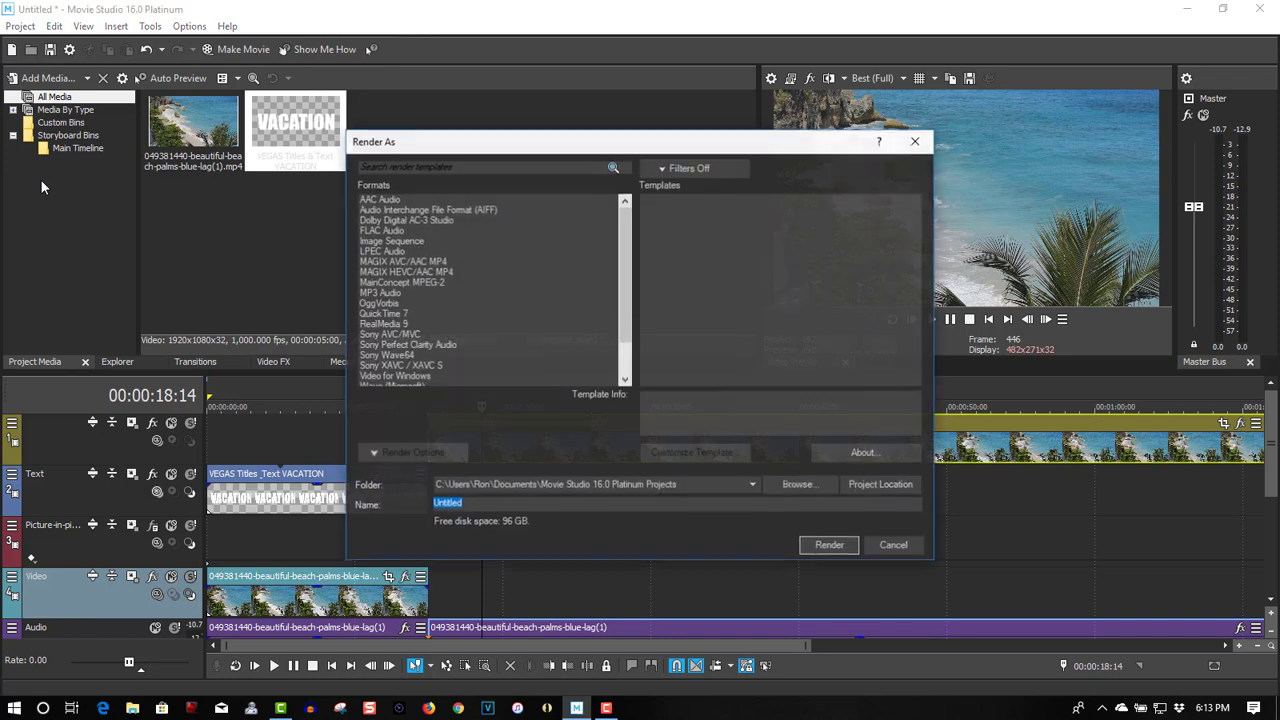
click(385, 261)
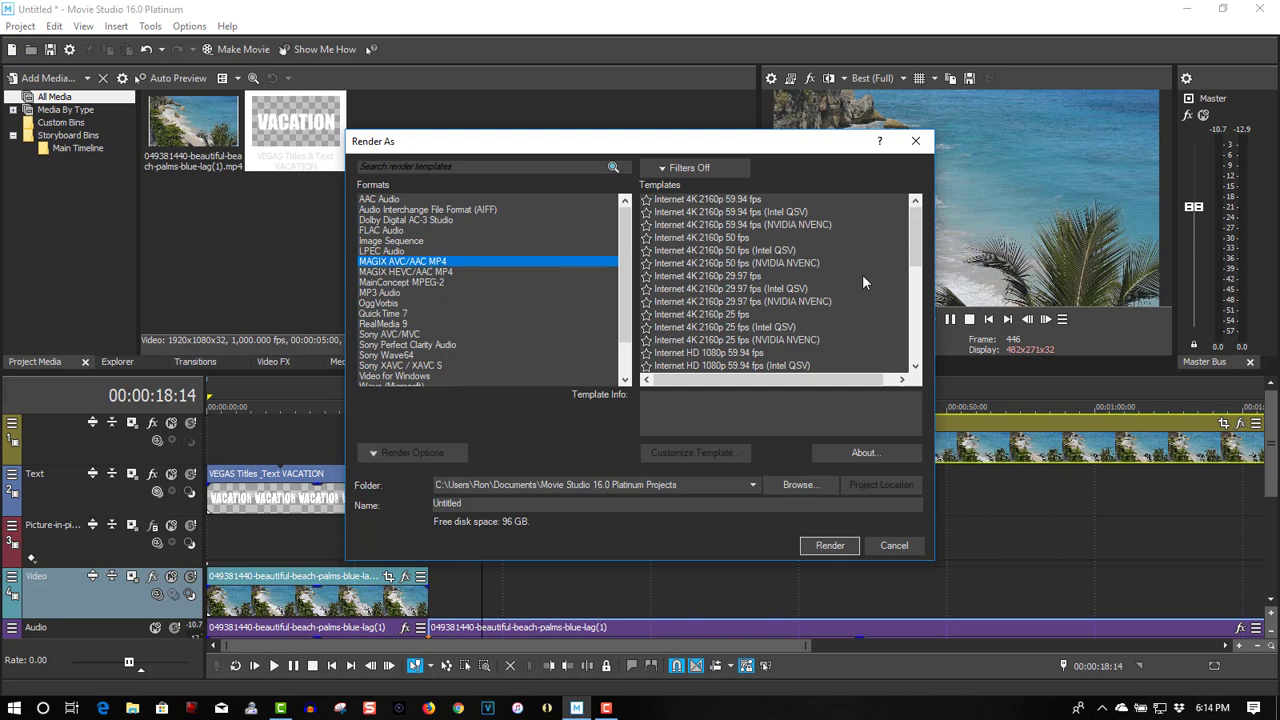
drag(916, 228, 915, 251)
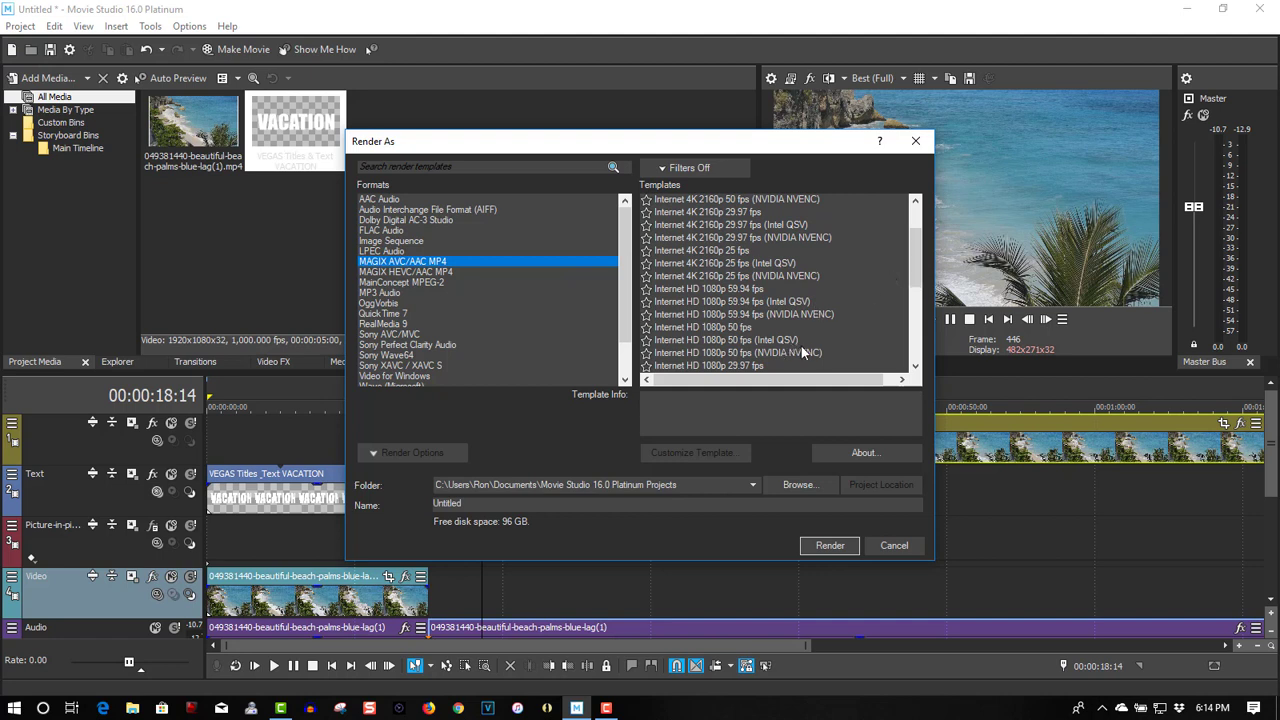
click(696, 365)
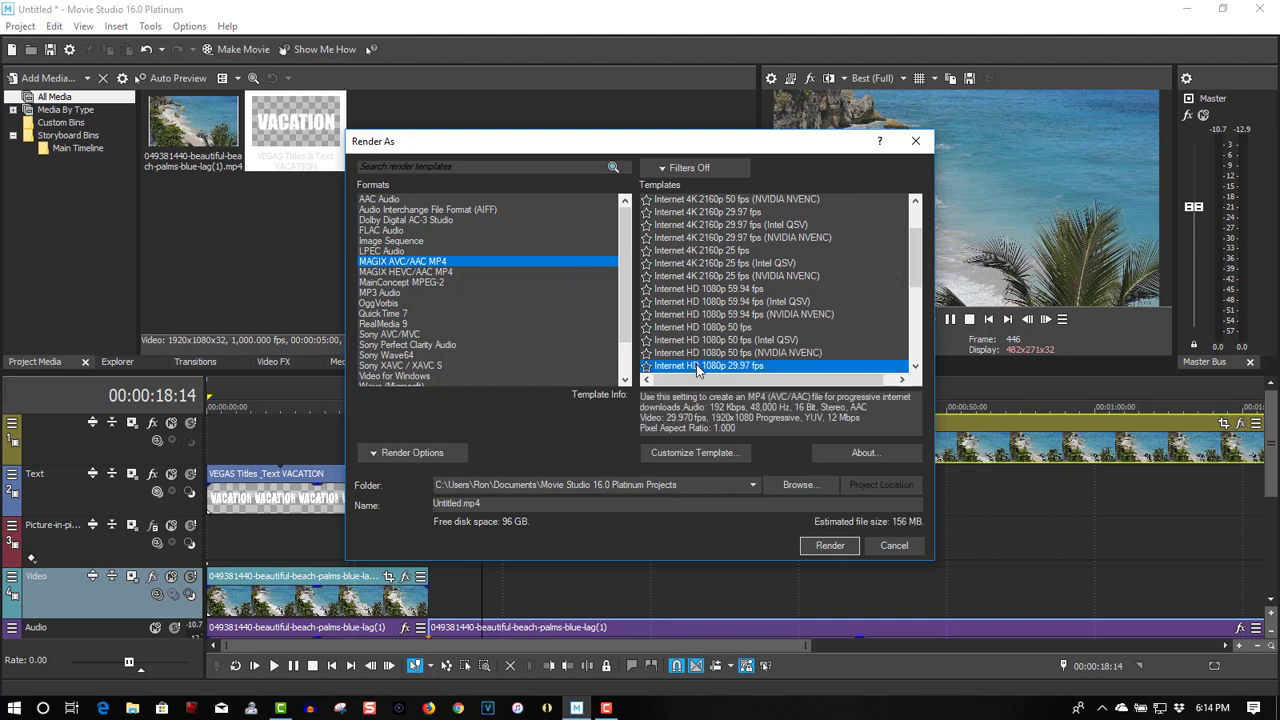
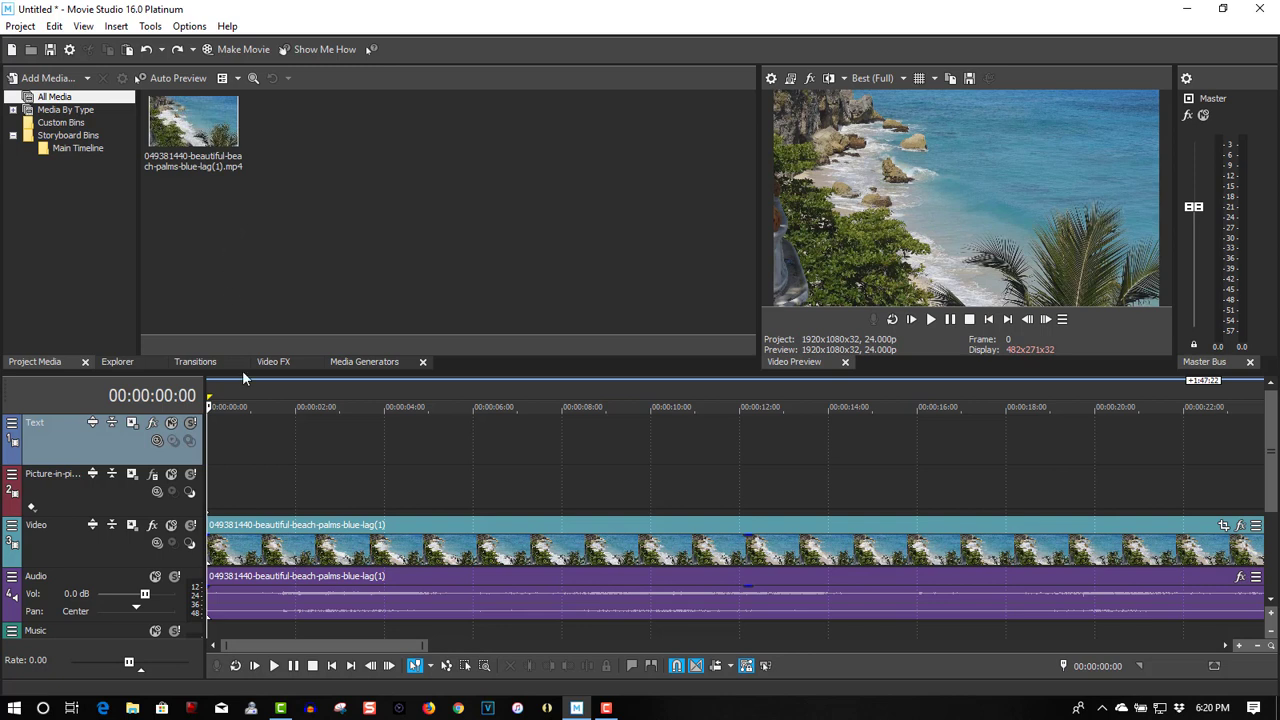
Step: Insert new text media at the start of the empty Text track and replace its sample text with VACATION
right_click(233, 443)
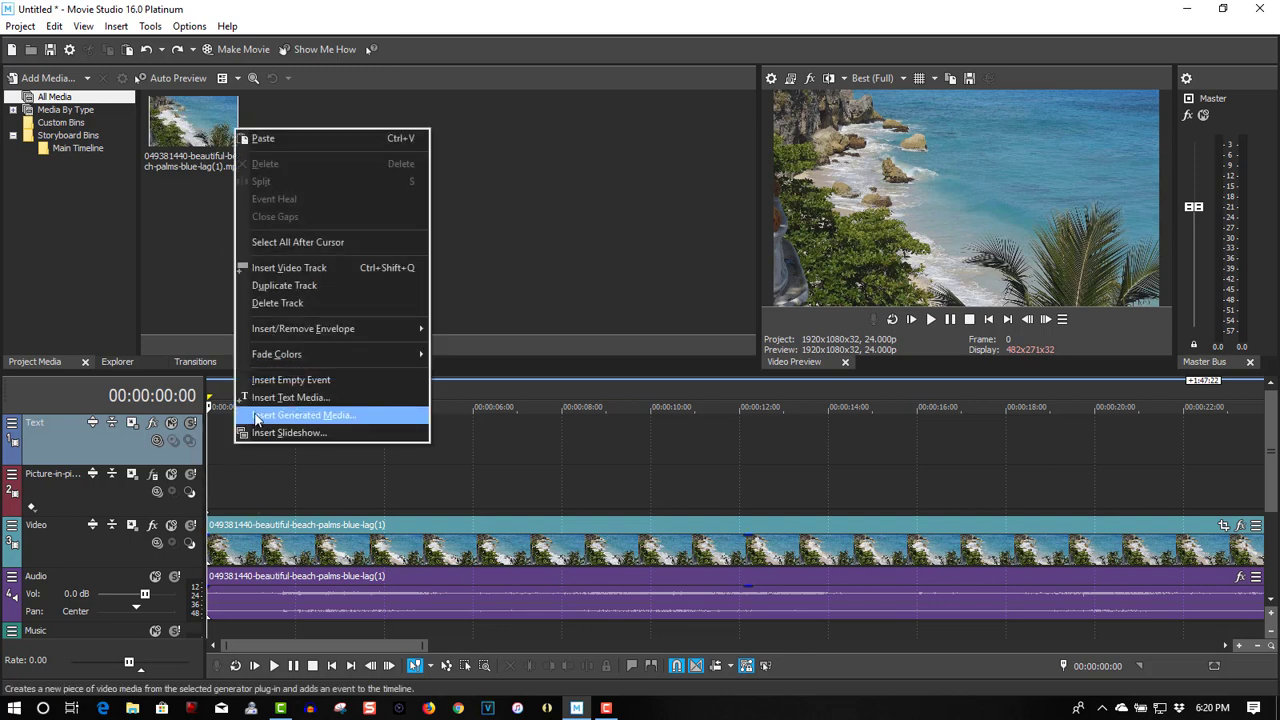
click(259, 398)
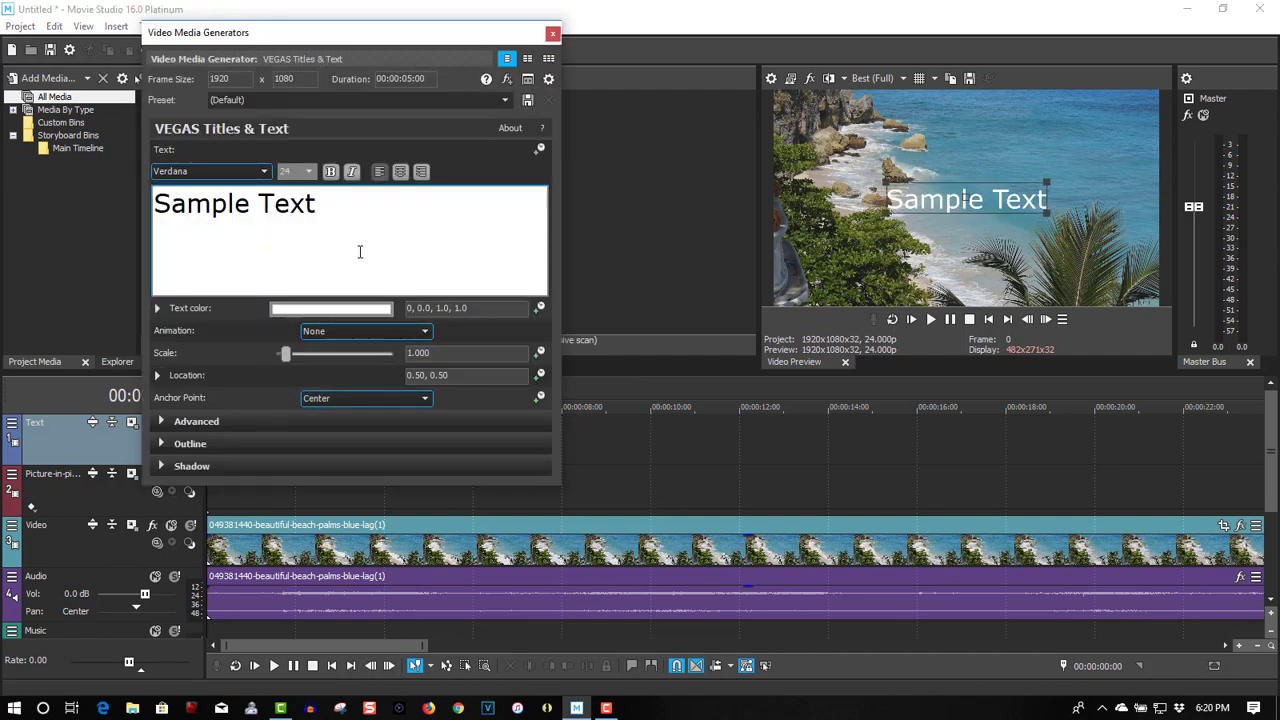
text(V)
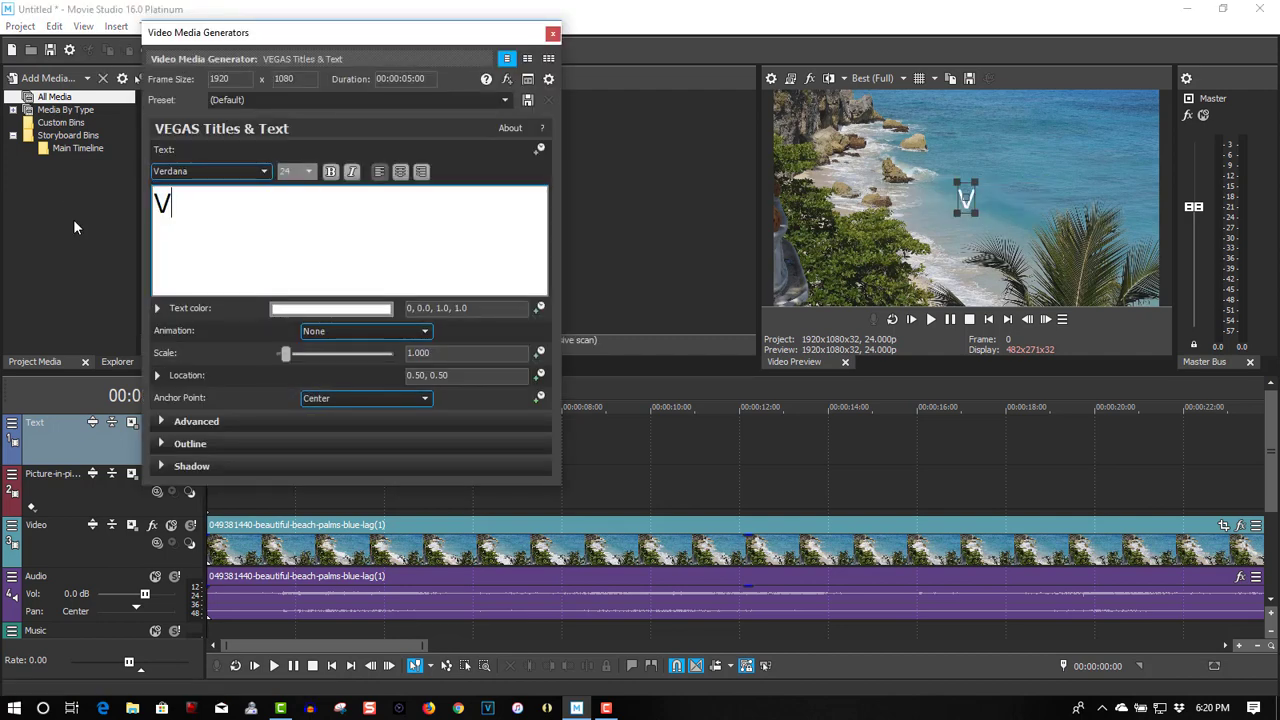
text(ACATION)
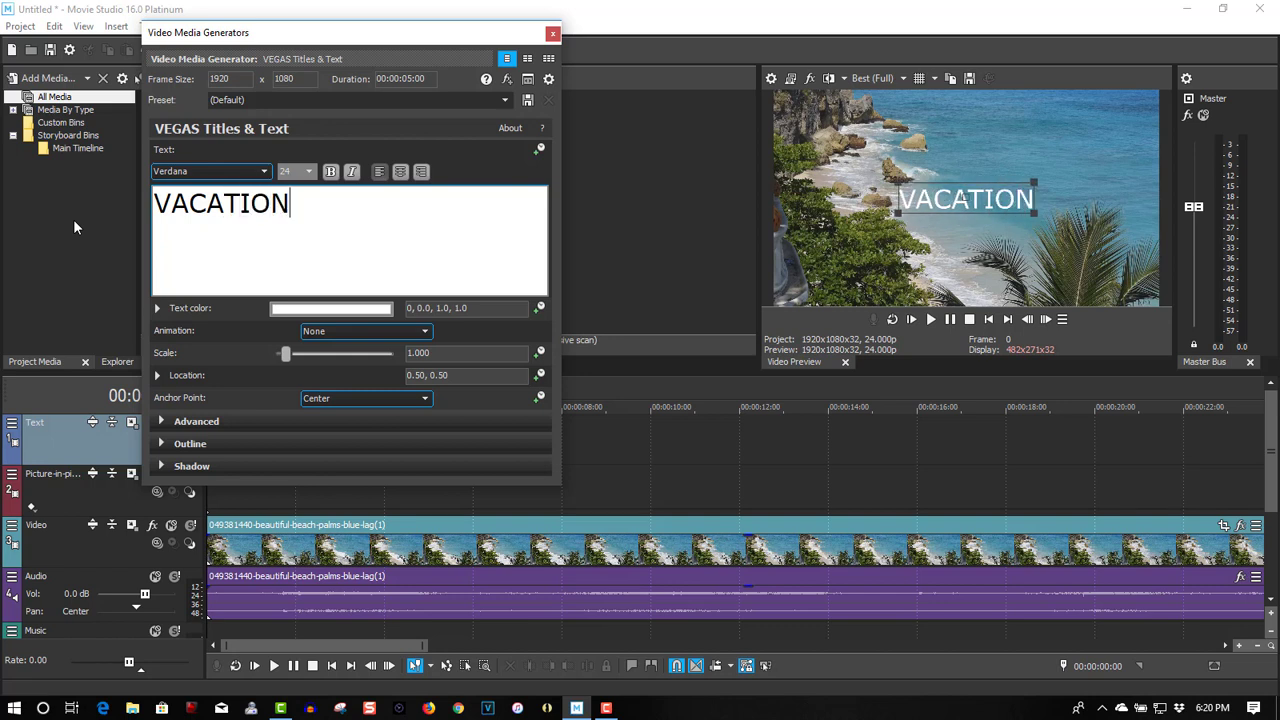
Step: Set the VACATION title's font to Impact, enlarge its scale to 3.131 and close the title generator
key(ctrl+a)
click(265, 173)
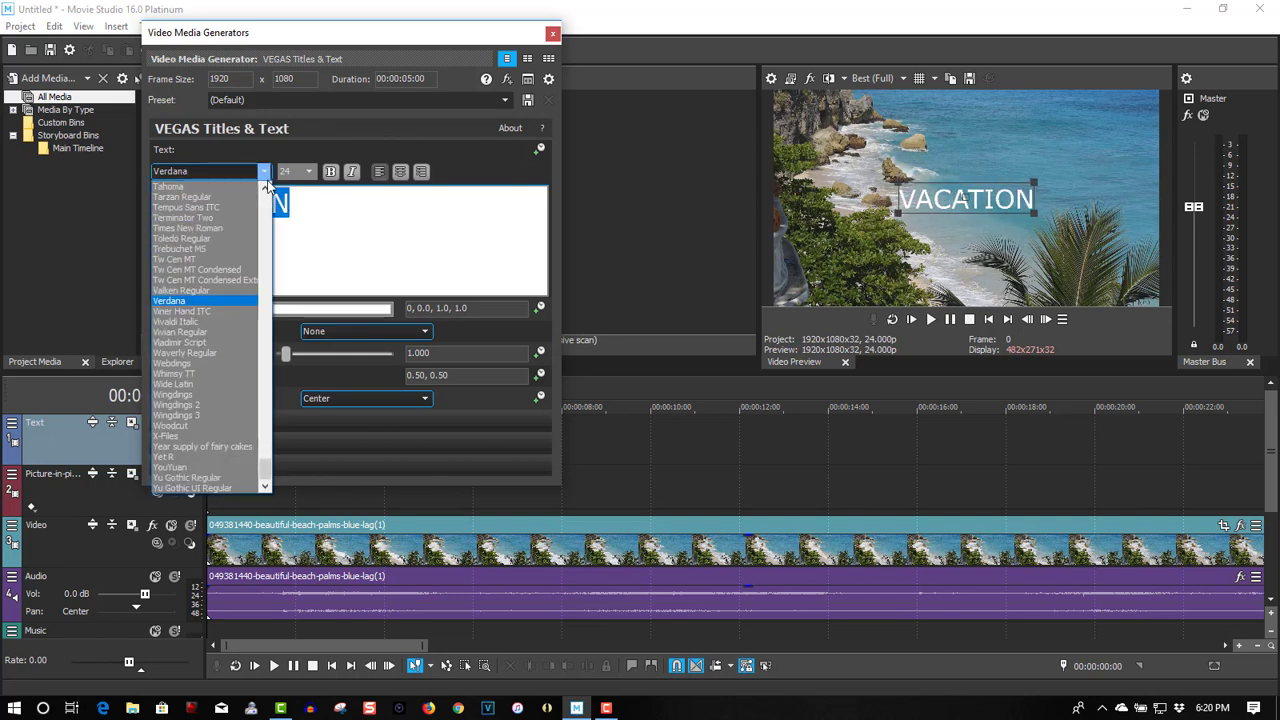
drag(265, 478, 273, 348)
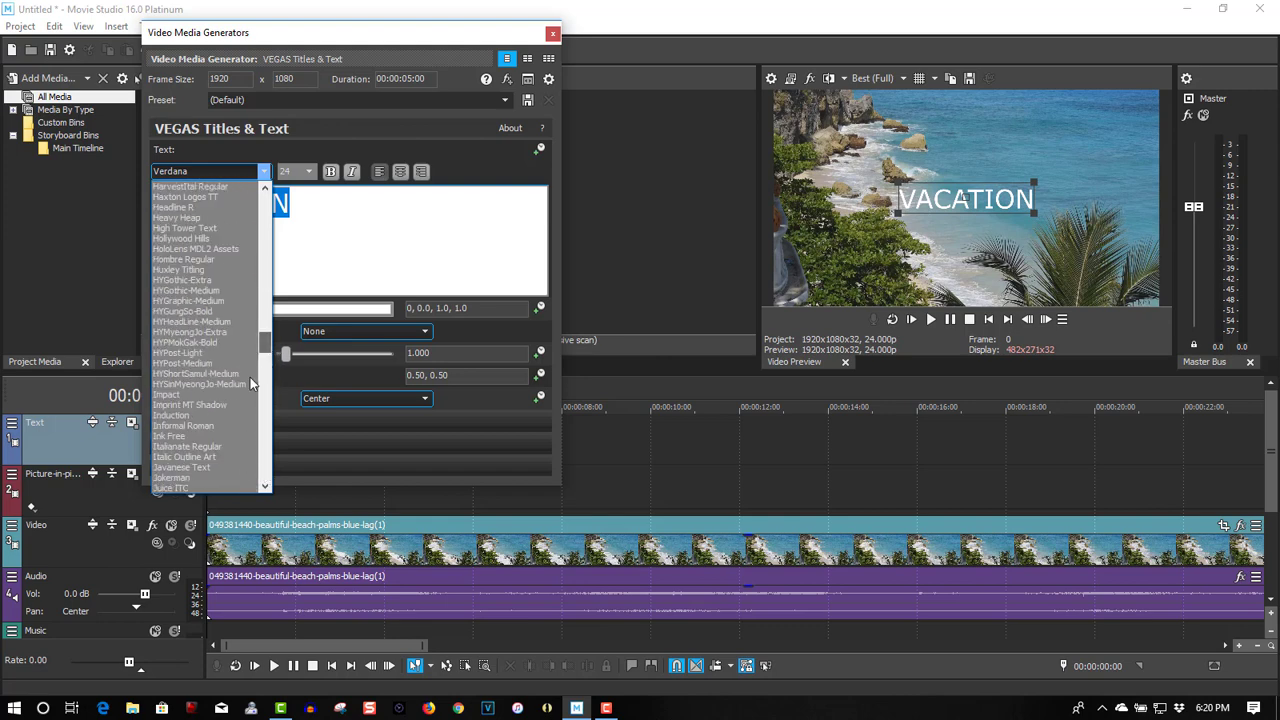
click(204, 395)
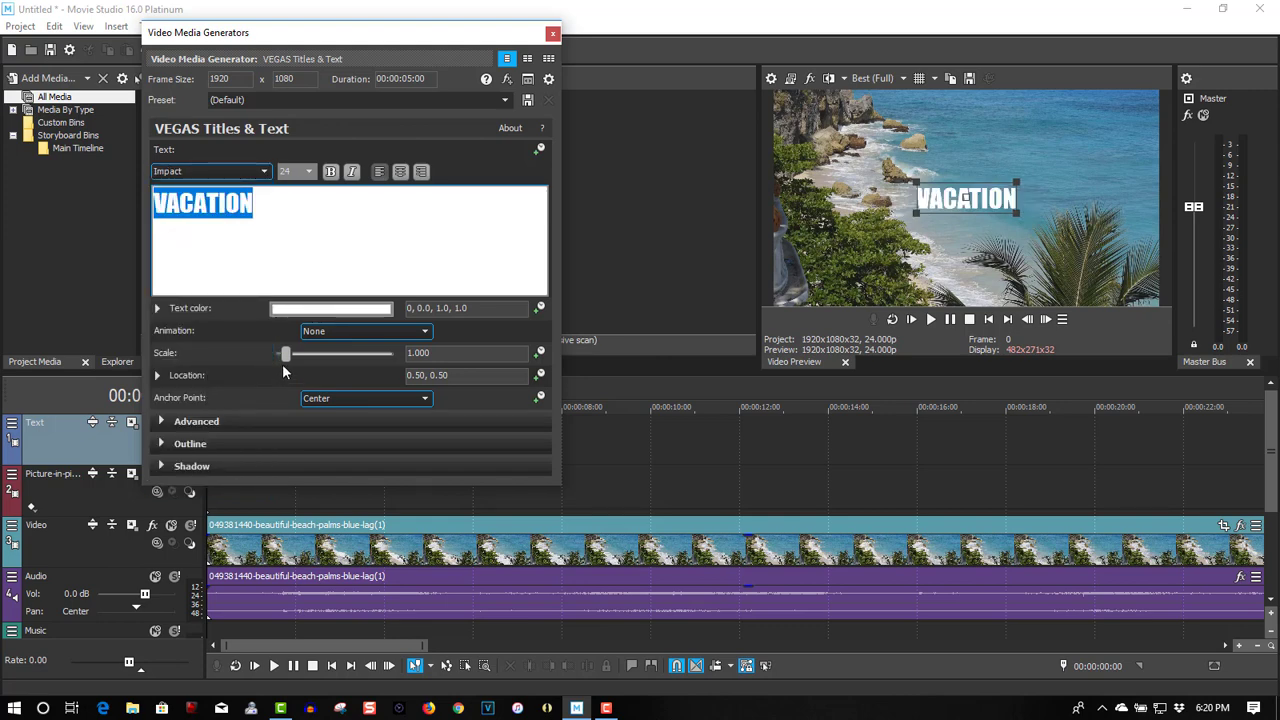
drag(286, 356, 310, 365)
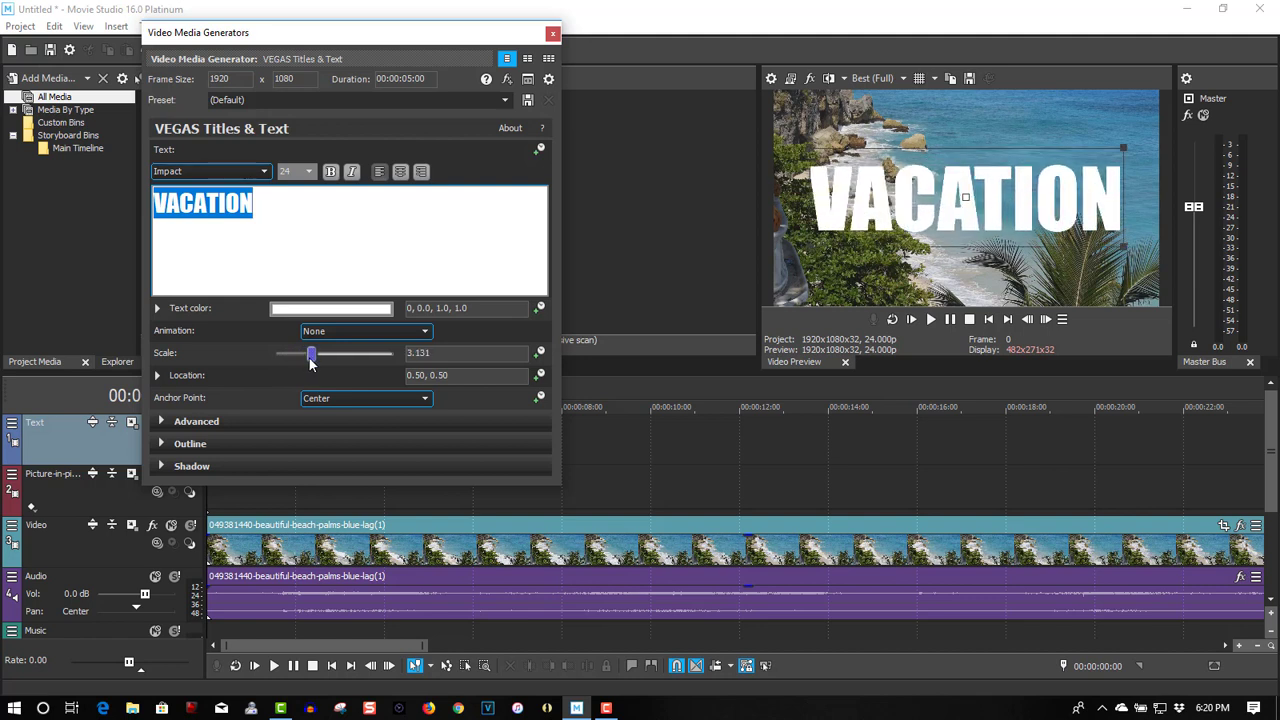
click(552, 34)
Step: Trim the end of the VACATION event to about 00:00:04:06 and set the Text track's compositing to mask the beach video
scroll(395, 524, up, 4)
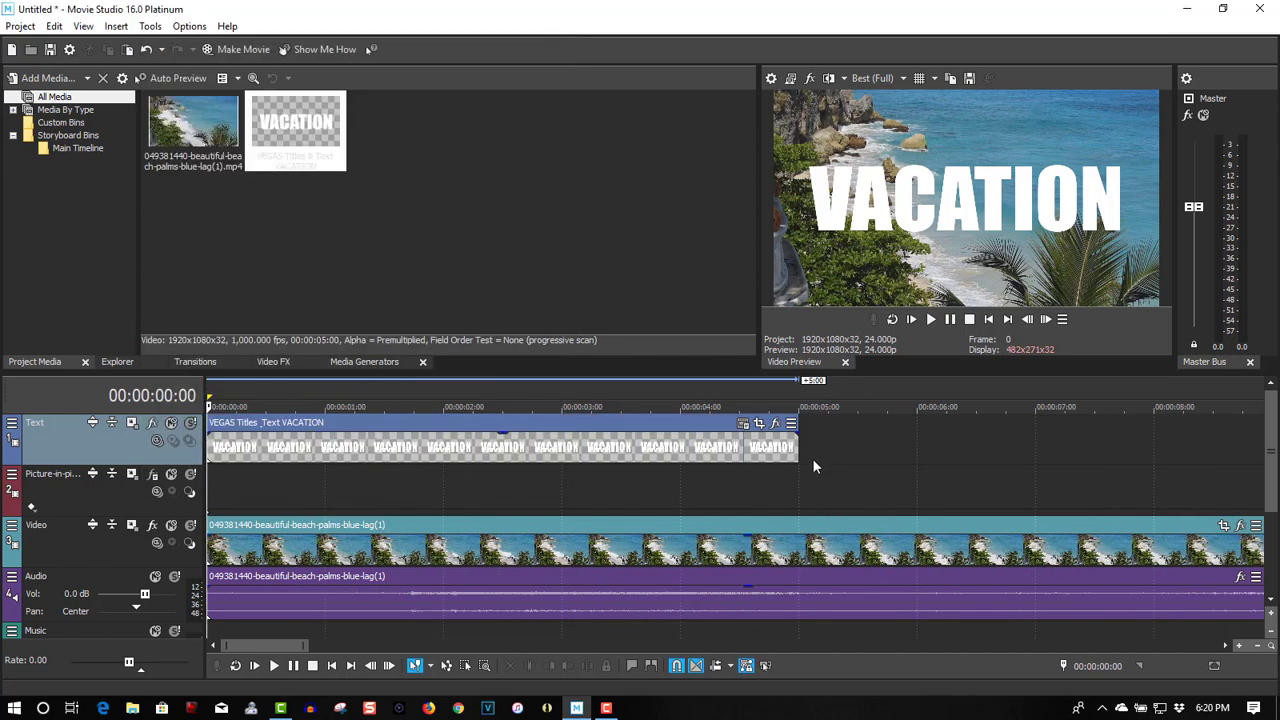
drag(797, 449, 710, 451)
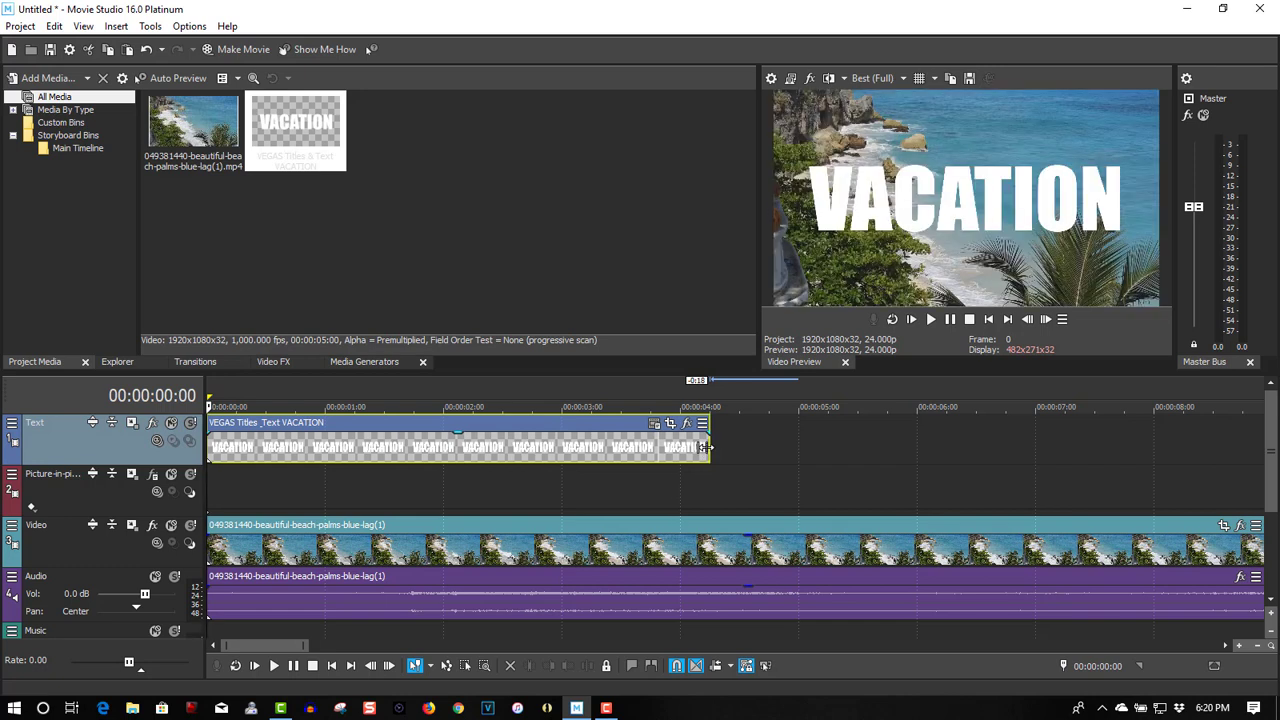
click(157, 442)
click(176, 461)
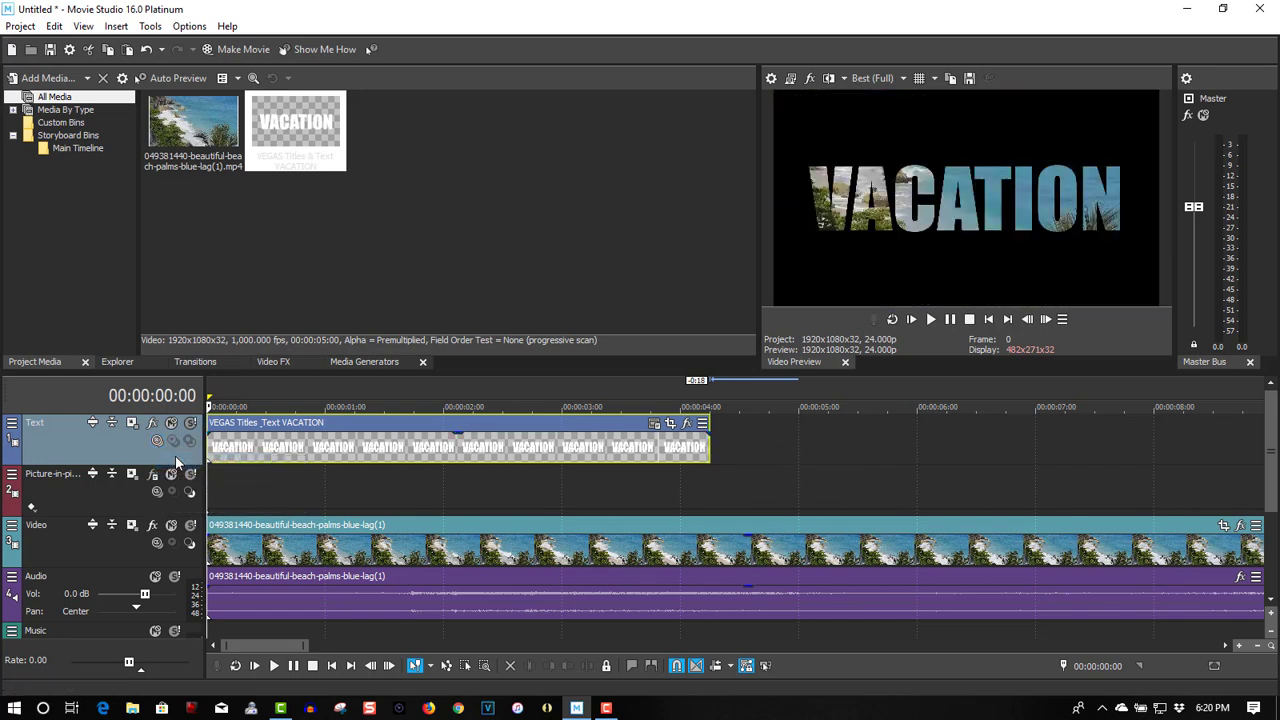
Step: Animate the title's pan/crop from a centred 37.0 by 20.8 frame at the start to the restored full frame at 00:00:02:00, with a Fast keyframe
click(671, 425)
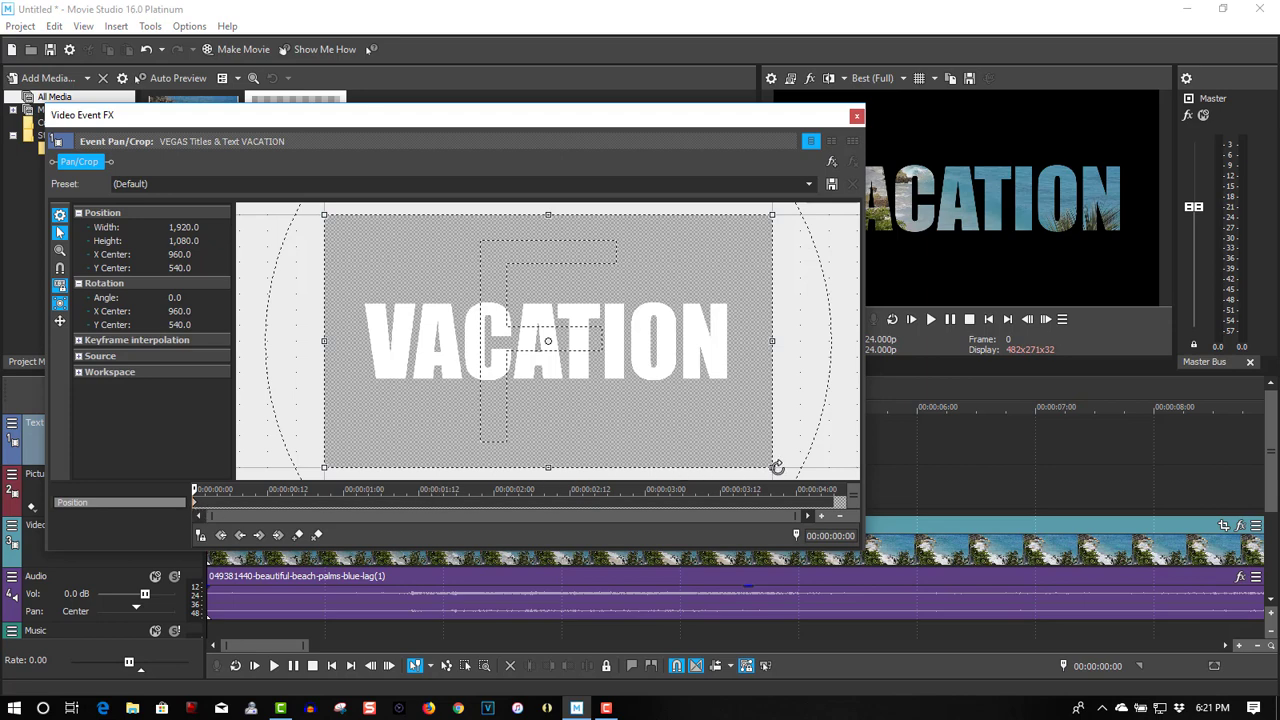
drag(769, 467, 548, 343)
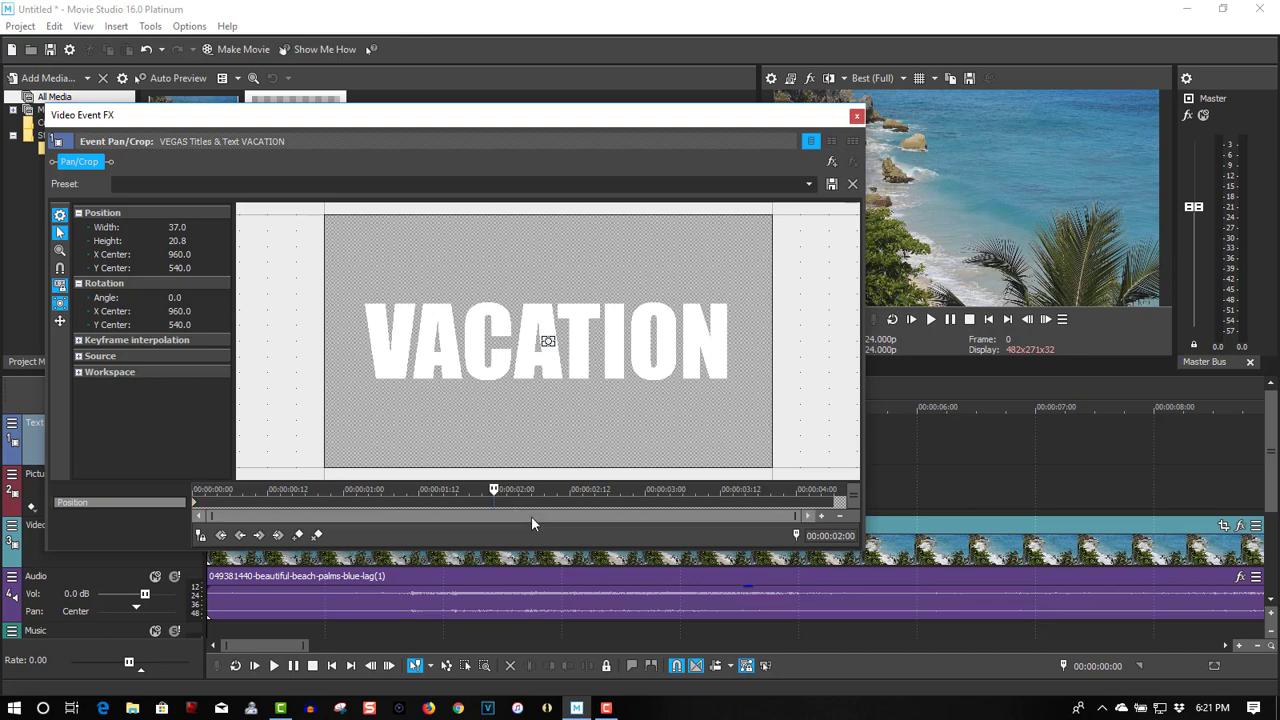
right_click(546, 353)
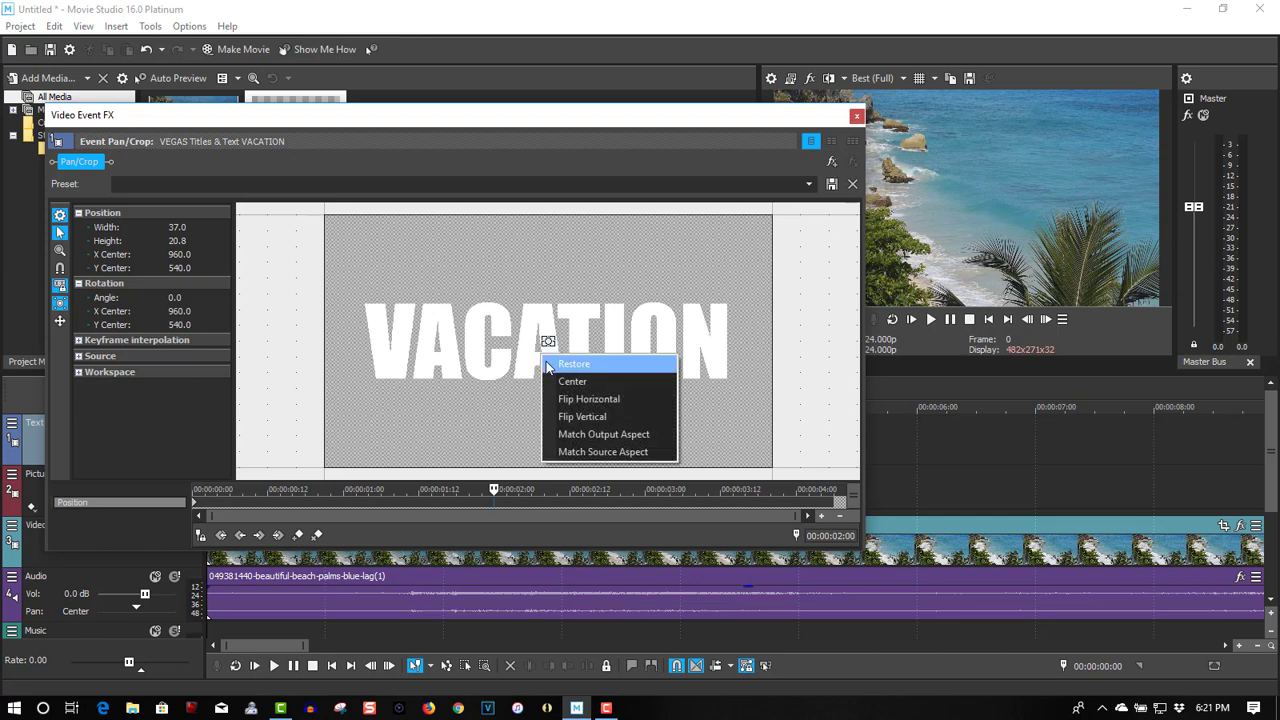
click(548, 365)
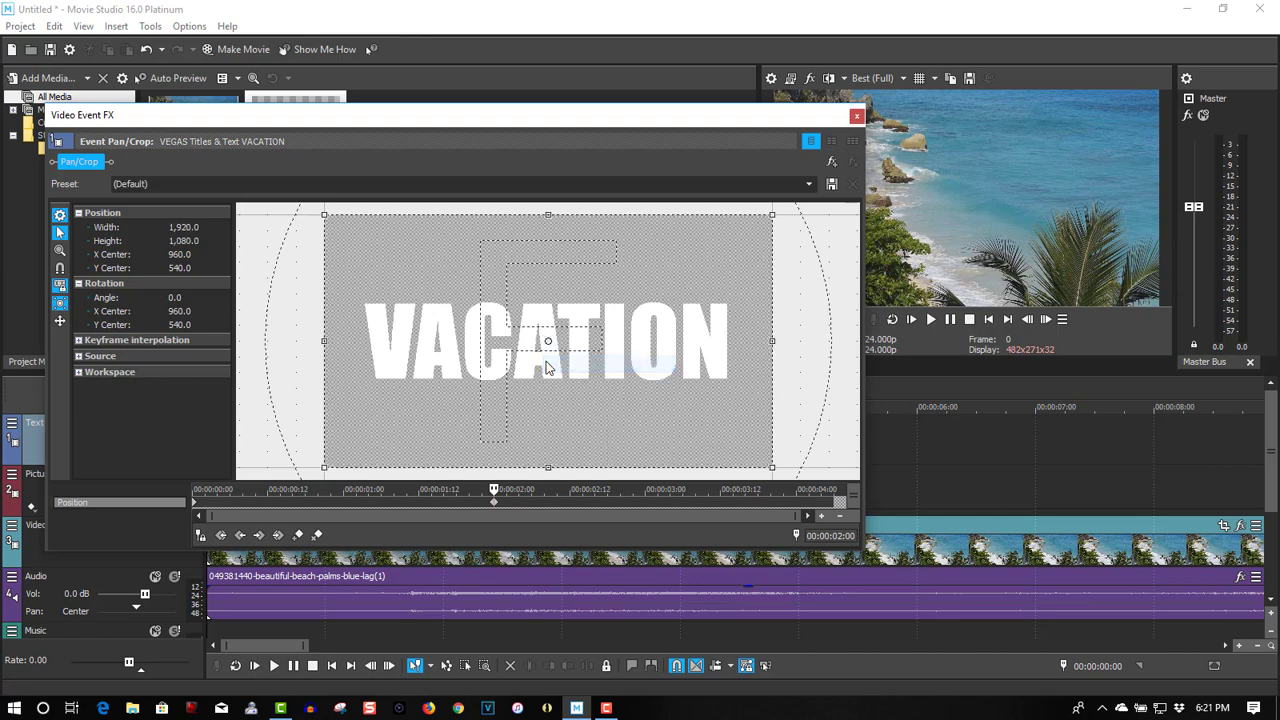
right_click(494, 509)
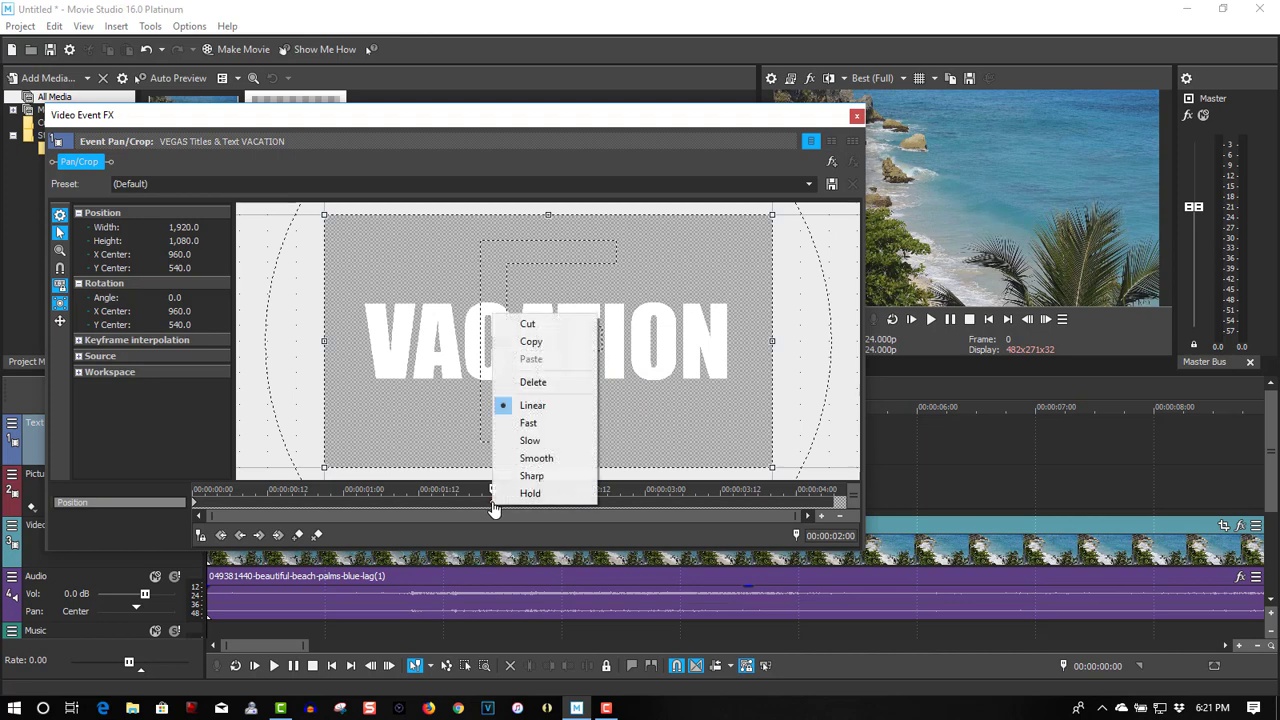
click(522, 425)
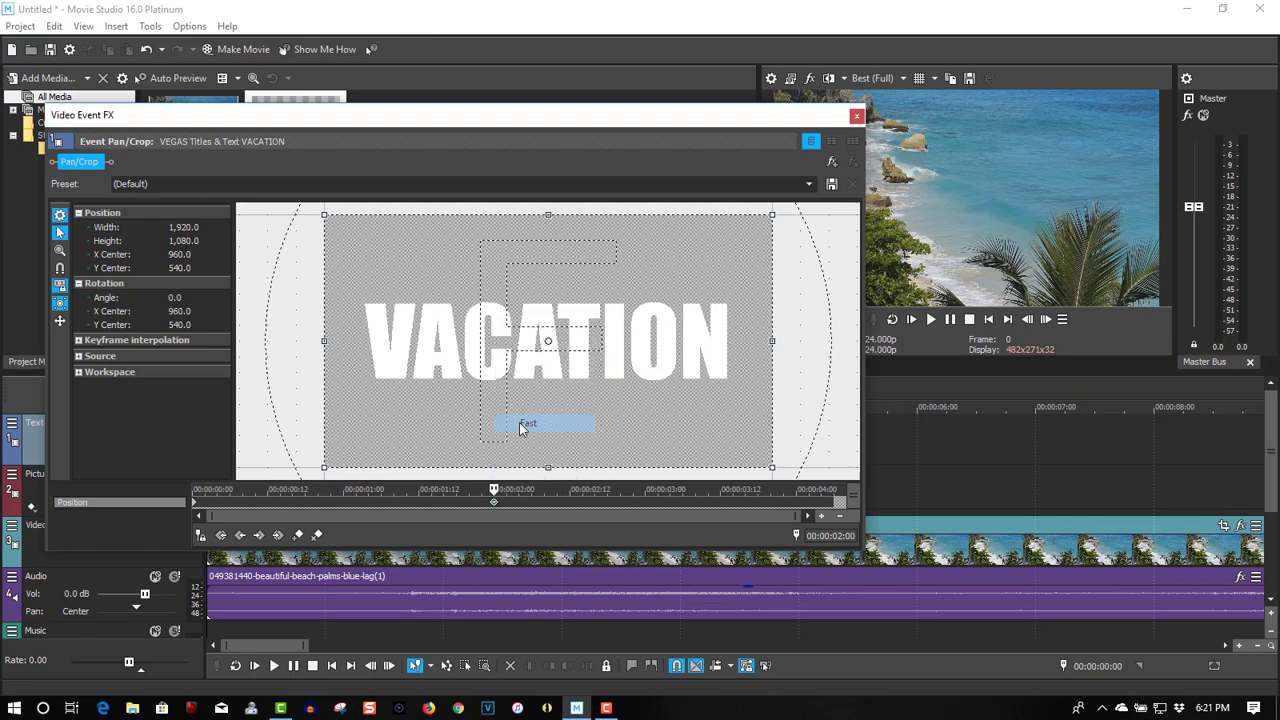
click(857, 116)
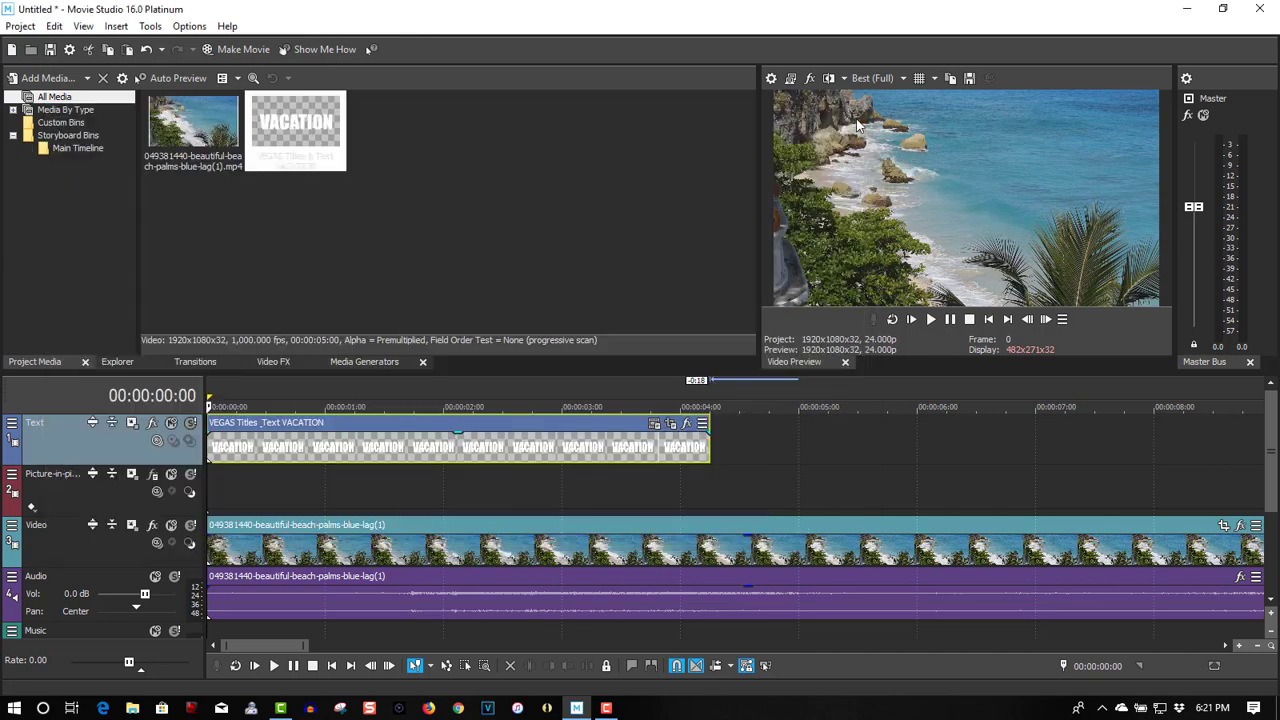
Step: Enable scale animation in the VACATION title's generated media and add a scale keyframe at 00:00:03:01
click(654, 425)
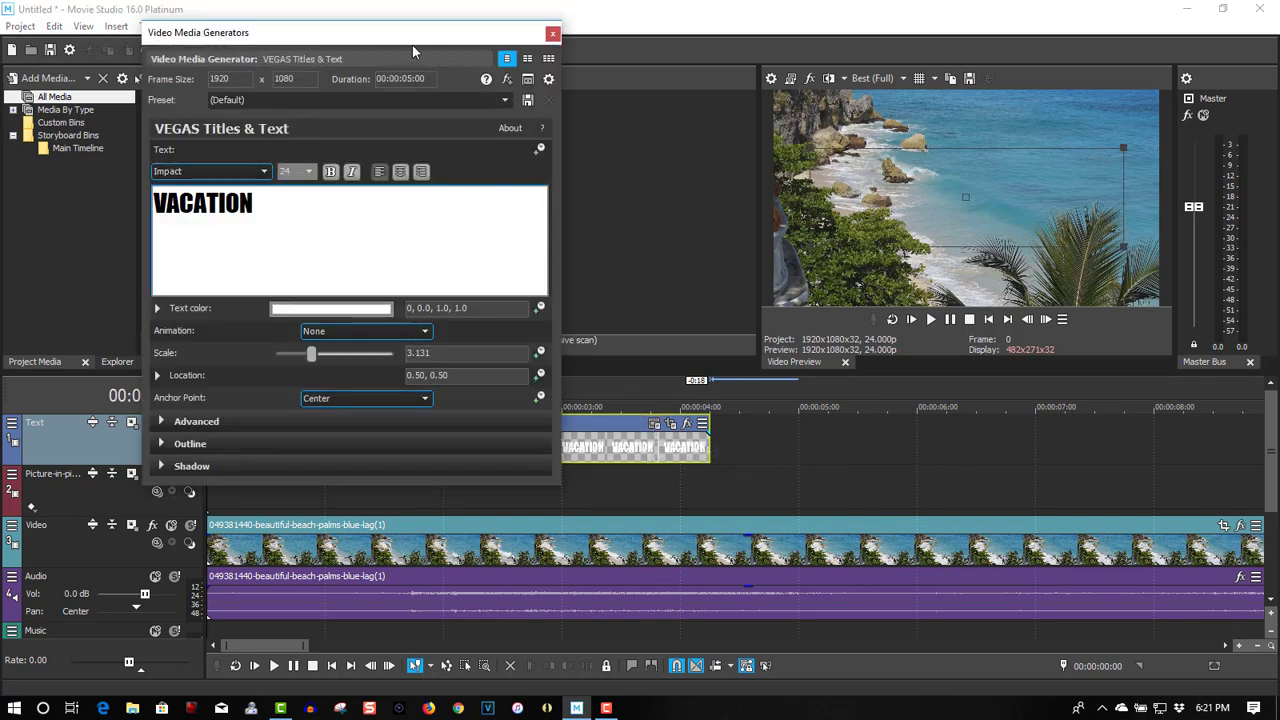
drag(403, 40, 548, 20)
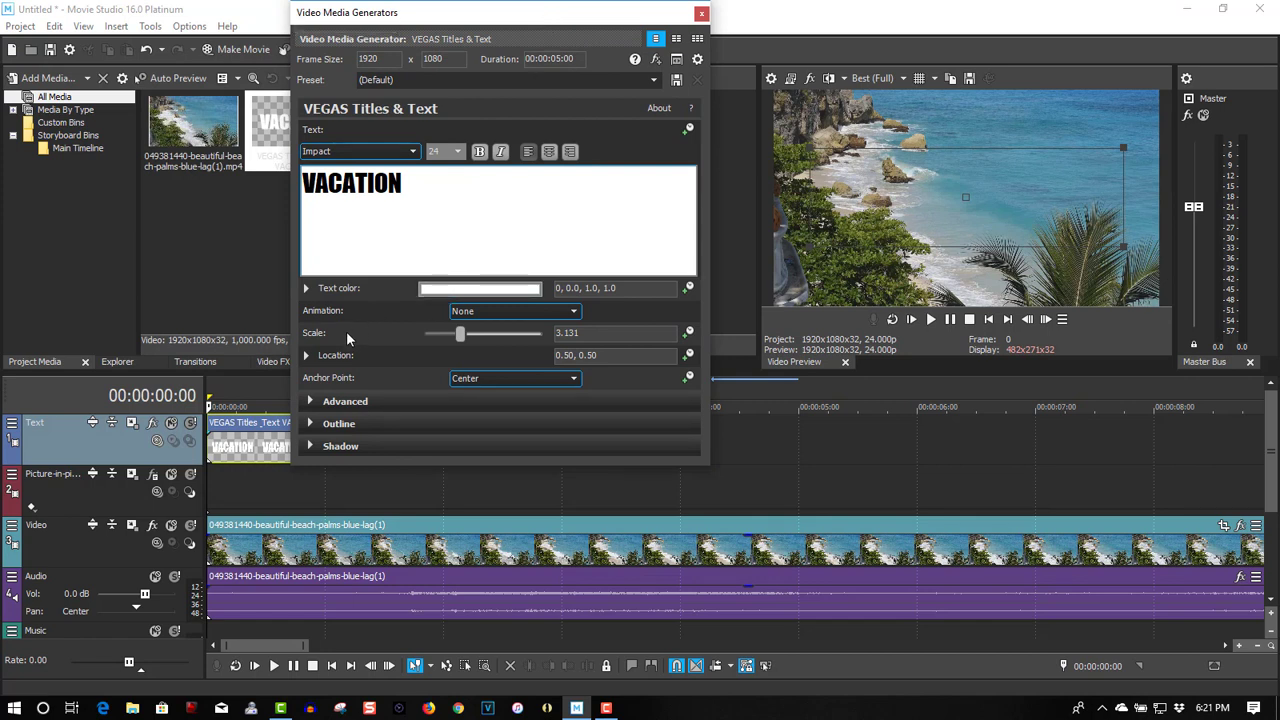
click(688, 333)
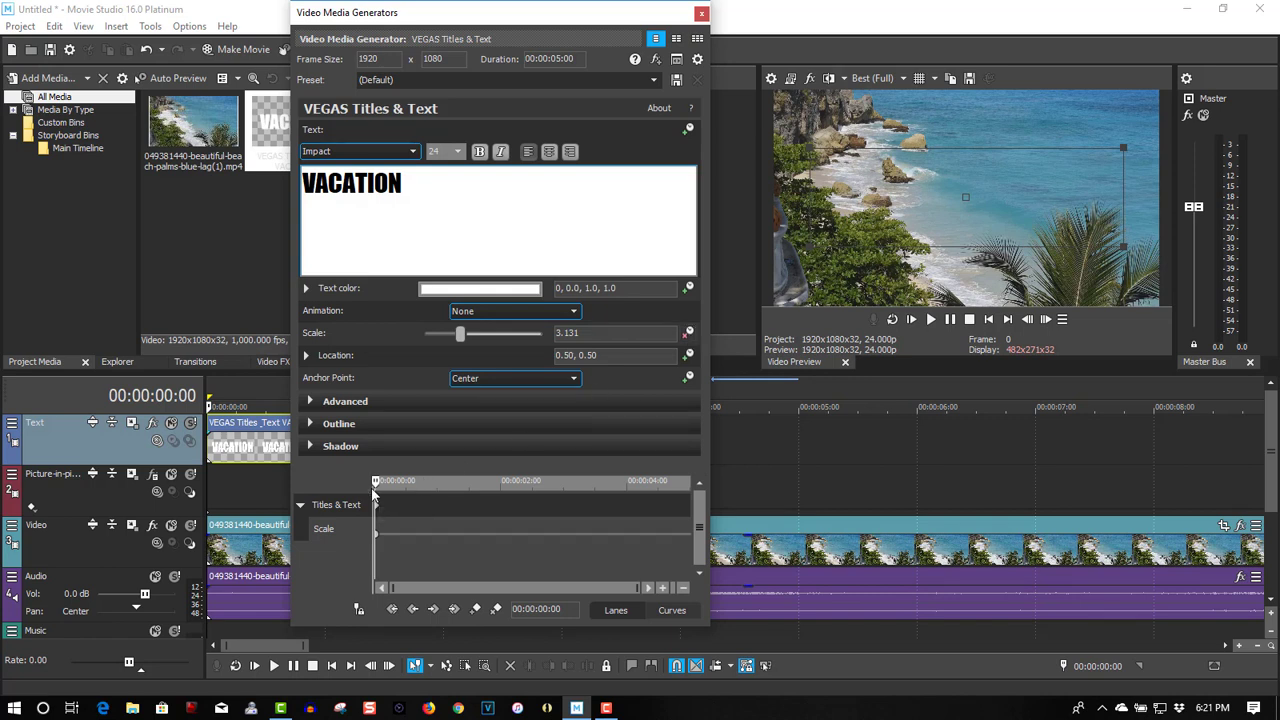
drag(379, 480, 566, 481)
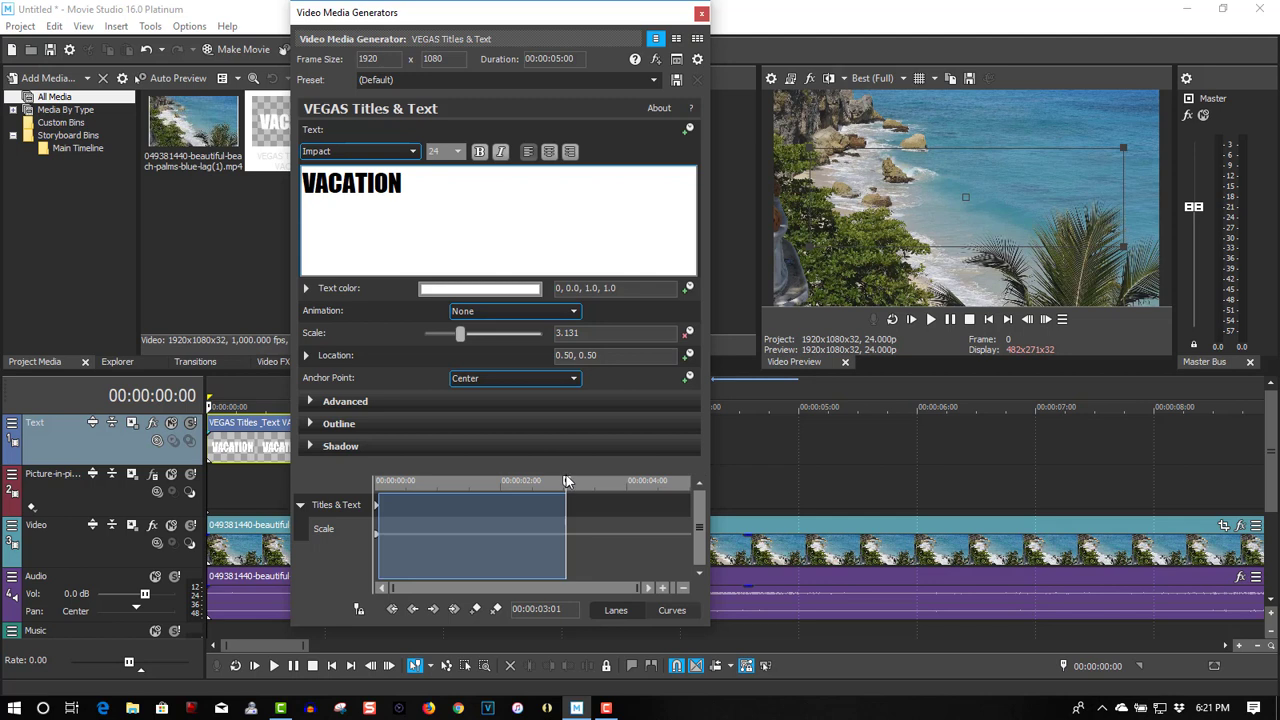
click(568, 549)
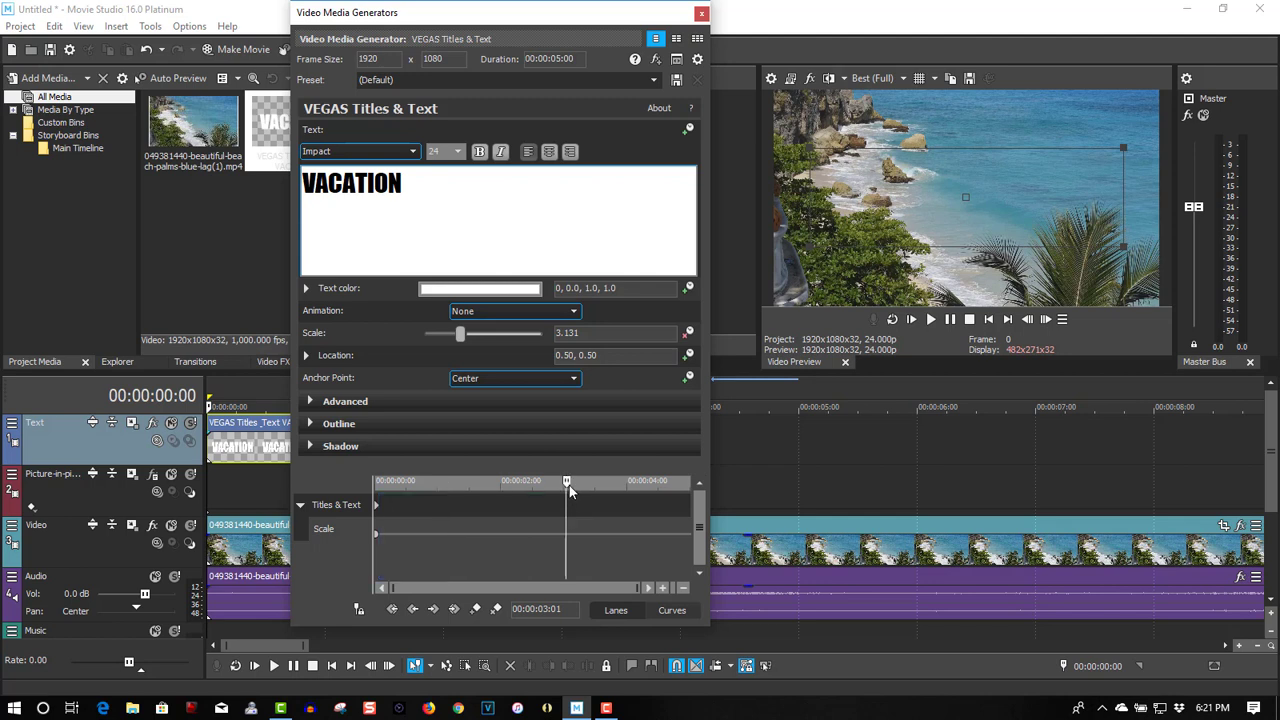
drag(569, 485, 566, 482)
click(477, 609)
Step: Set the title's scale to 0.100 at 00:00:05:00 and close the title generator
click(575, 482)
drag(575, 482, 691, 487)
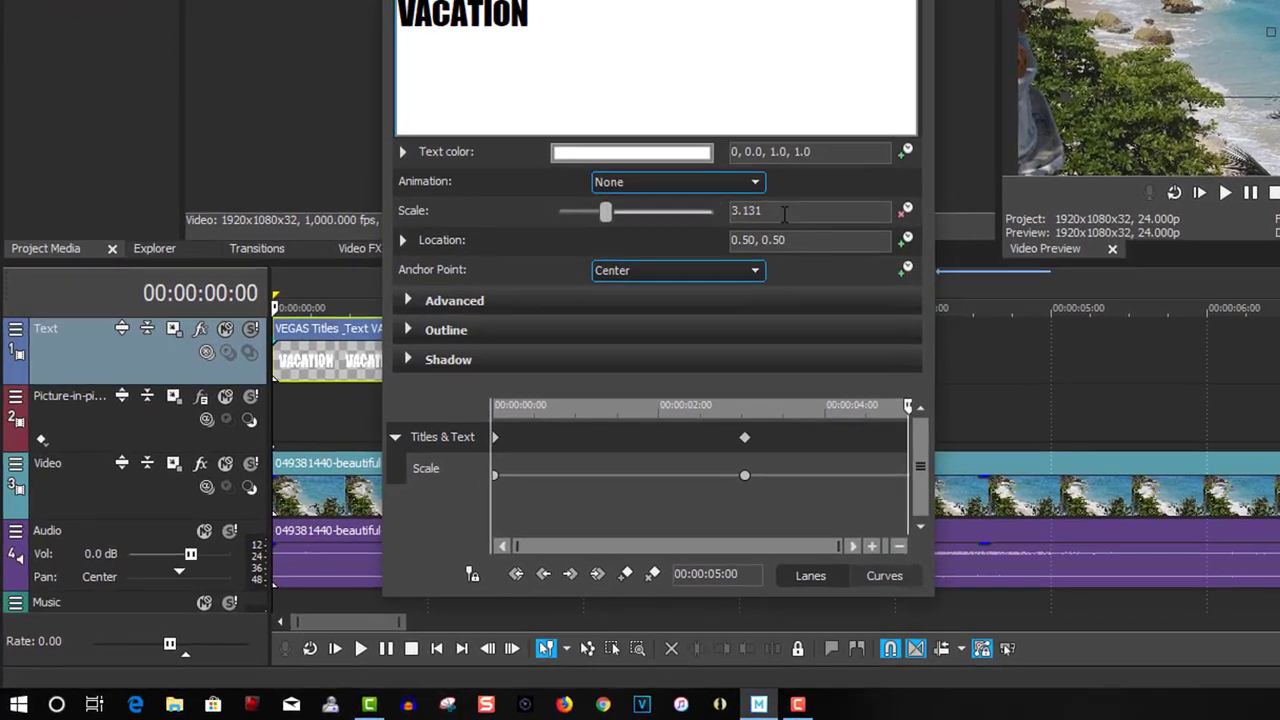
drag(784, 213, 740, 211)
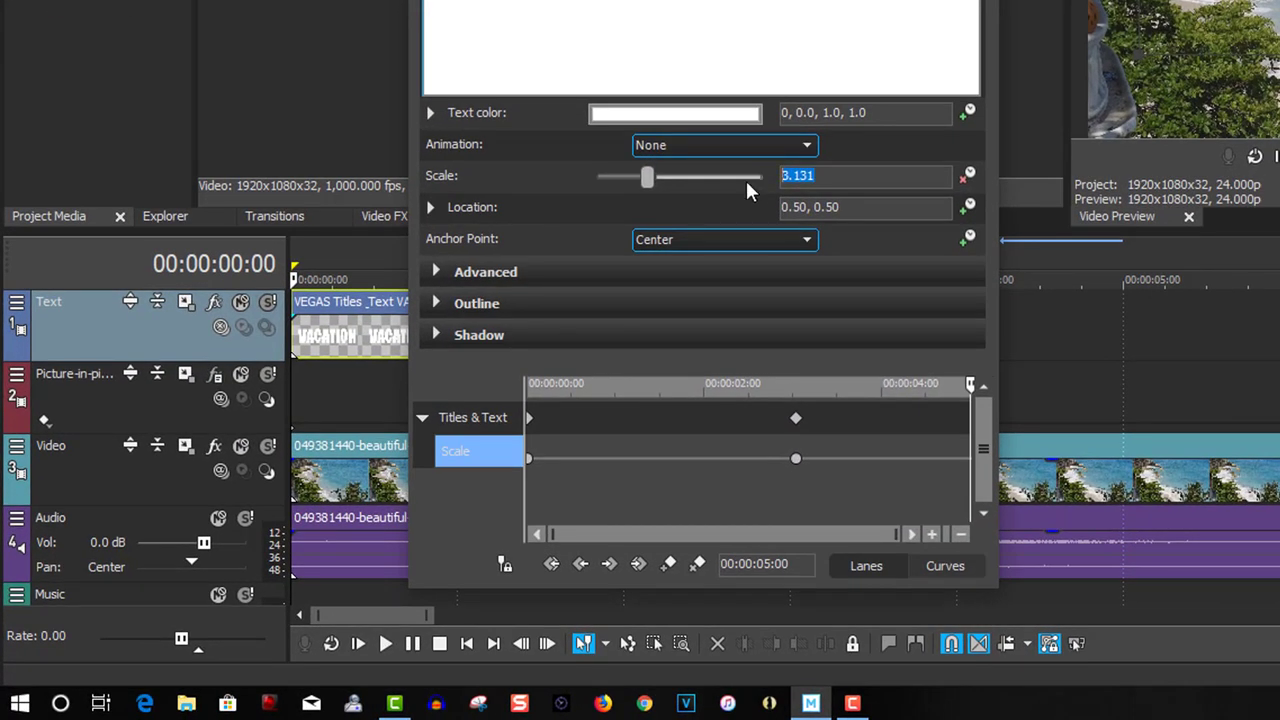
text(0.100)
key(Return)
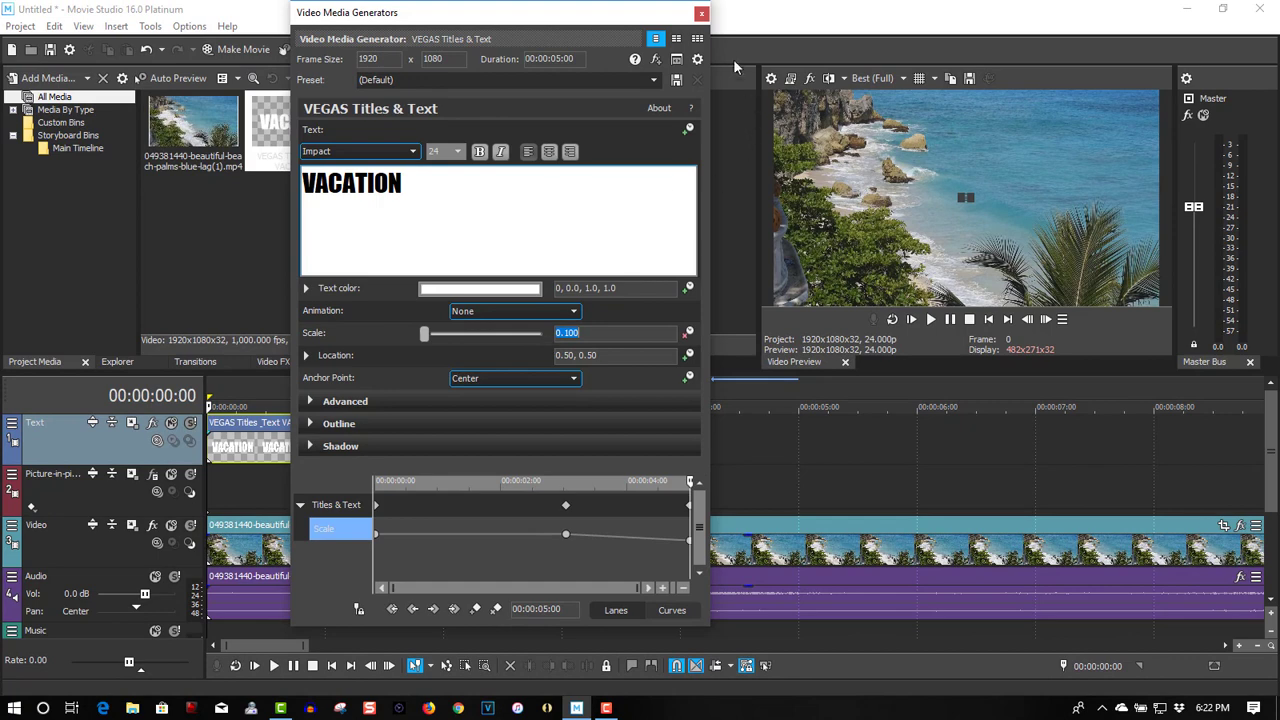
click(702, 14)
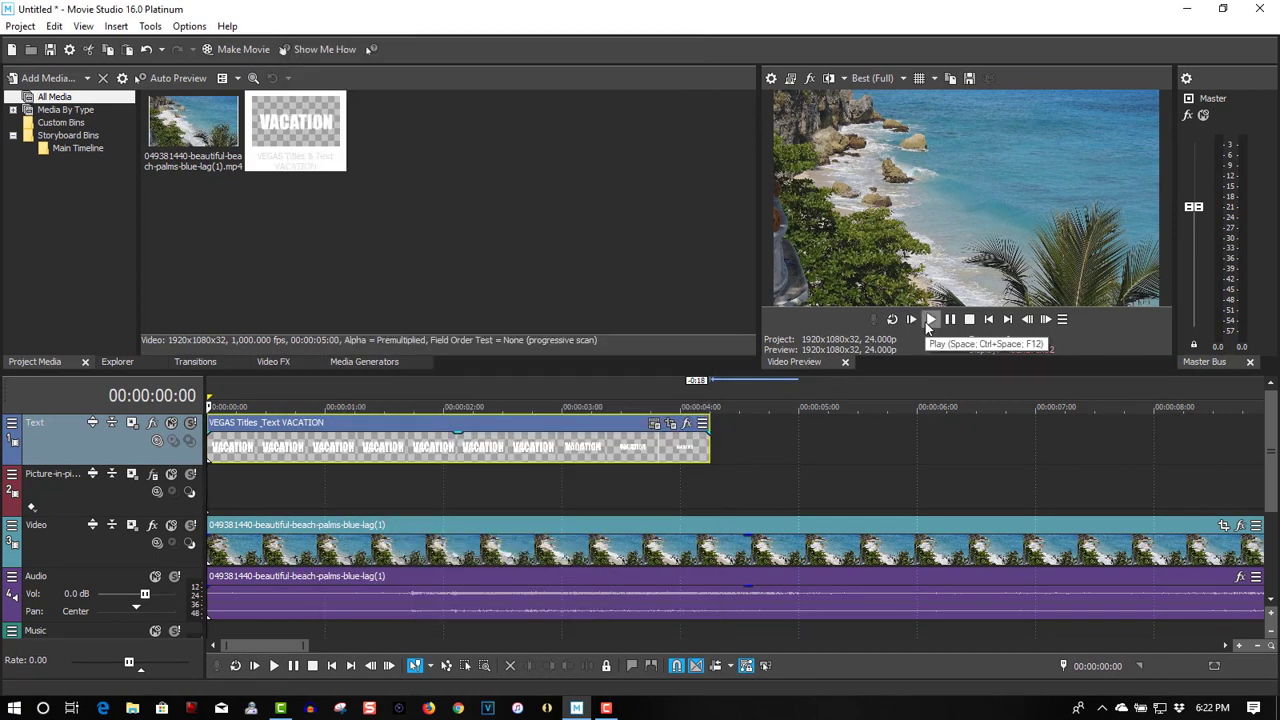
Step: Preview the title animation and extend the end of the VACATION event to about 00:00:04:18
click(929, 320)
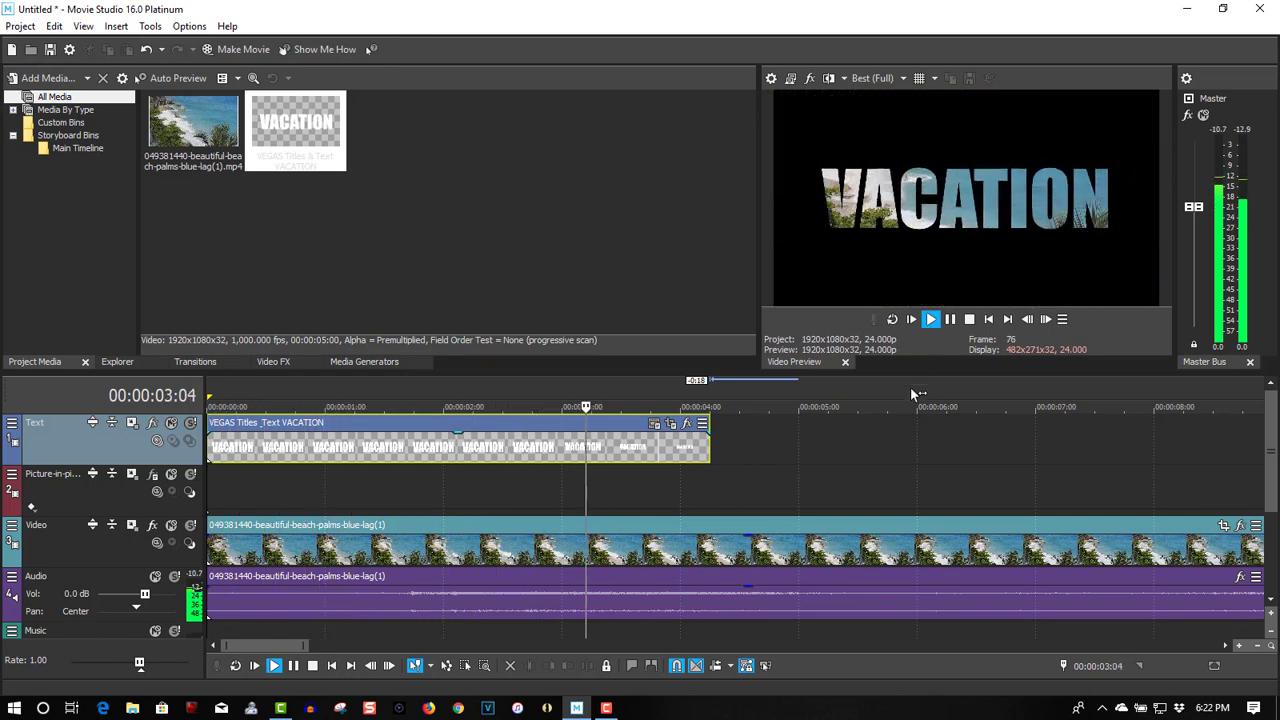
click(950, 319)
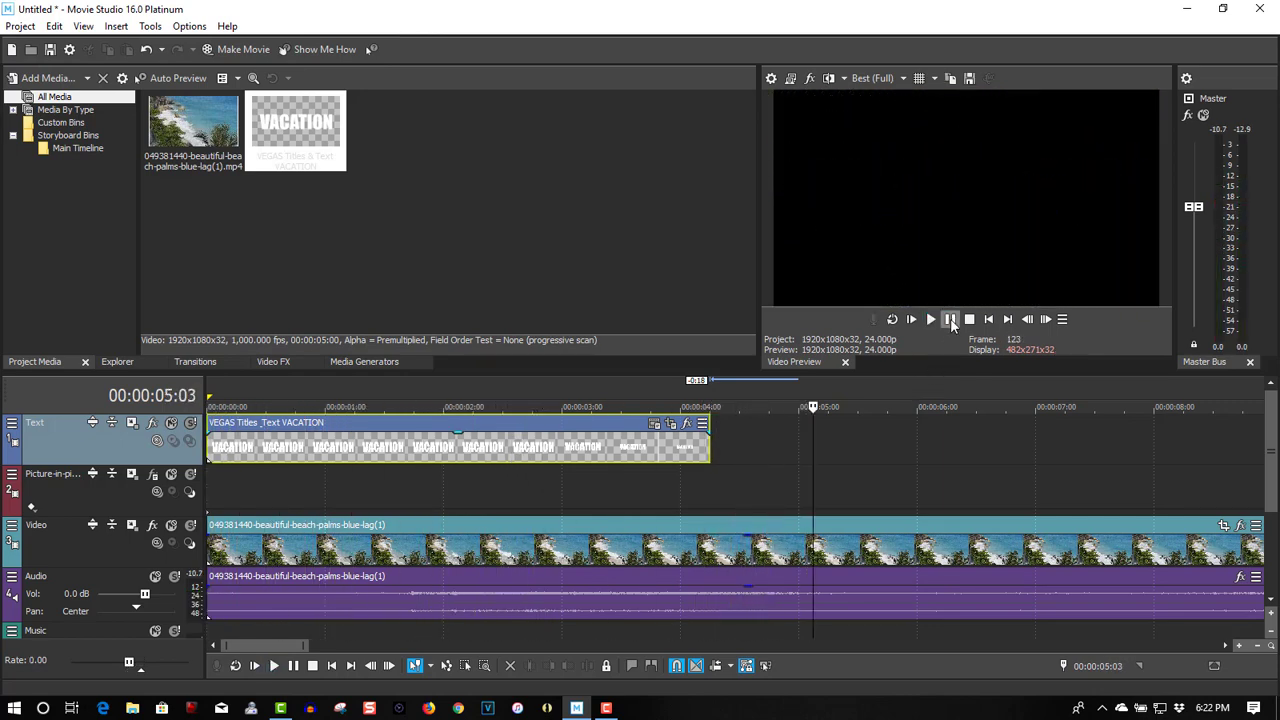
drag(709, 449, 767, 449)
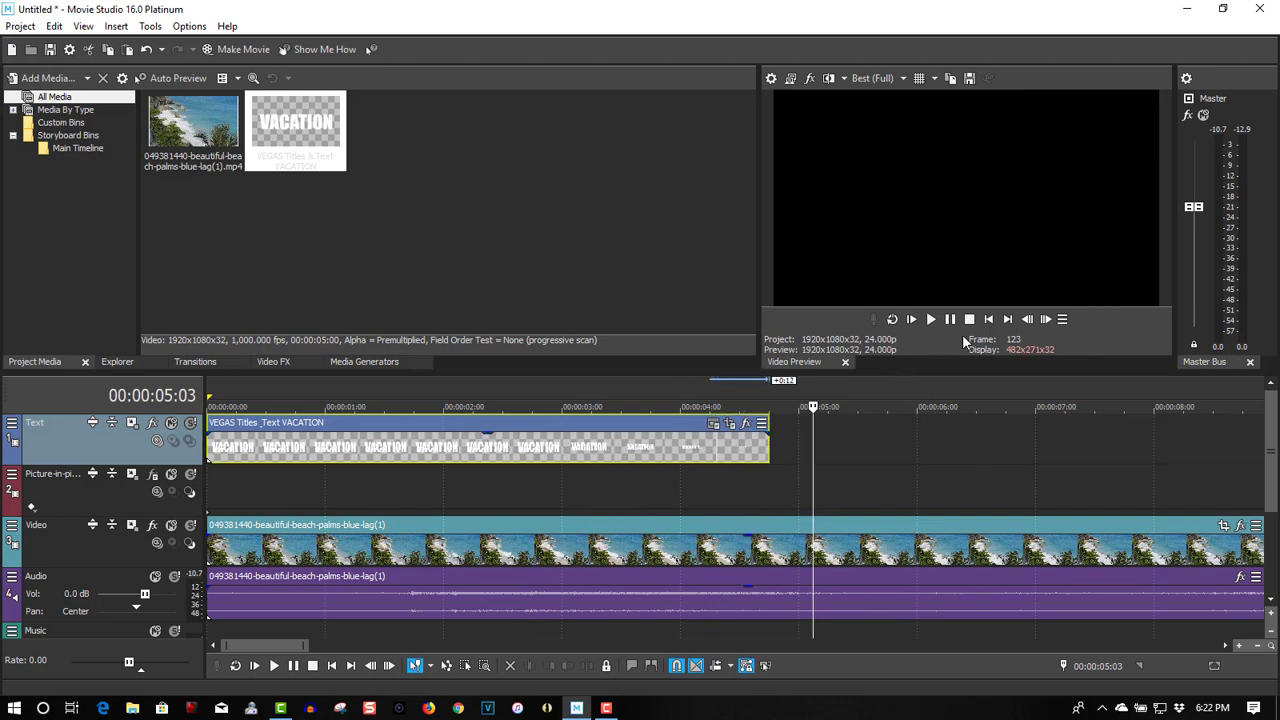
Step: Replay the extended title animation from the start and return the playhead to the beginning
click(968, 319)
click(930, 319)
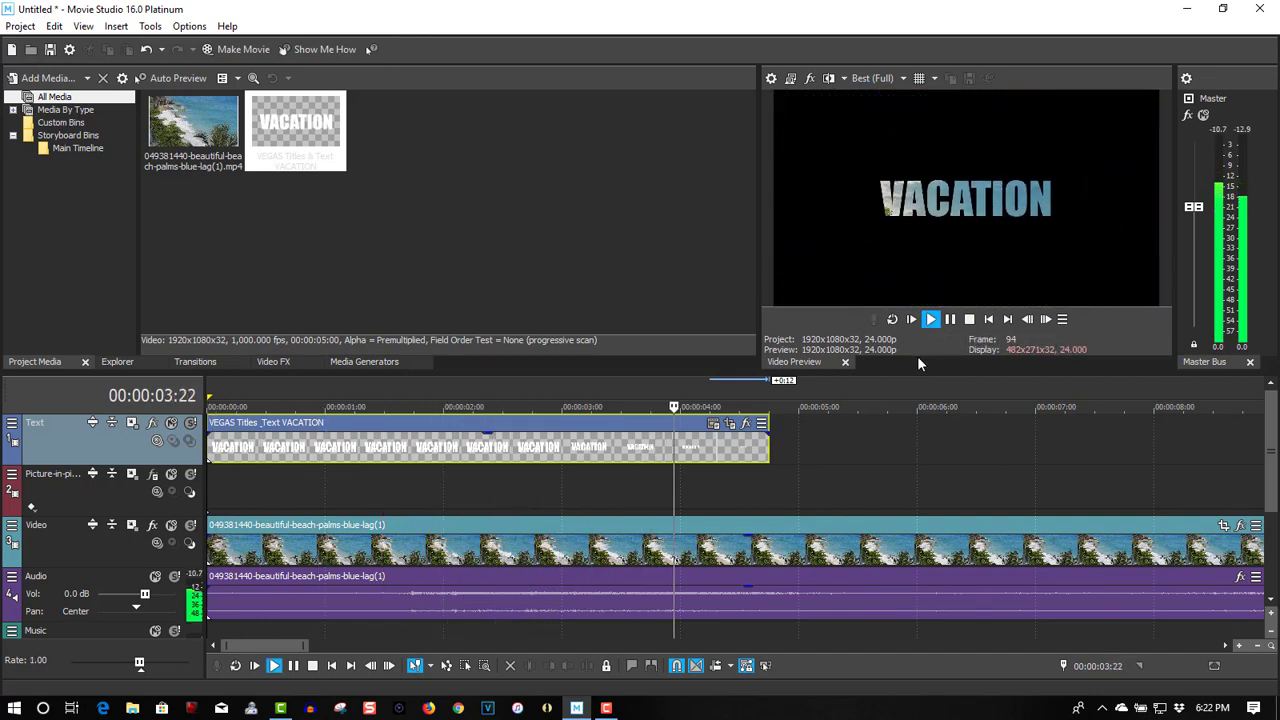
click(950, 319)
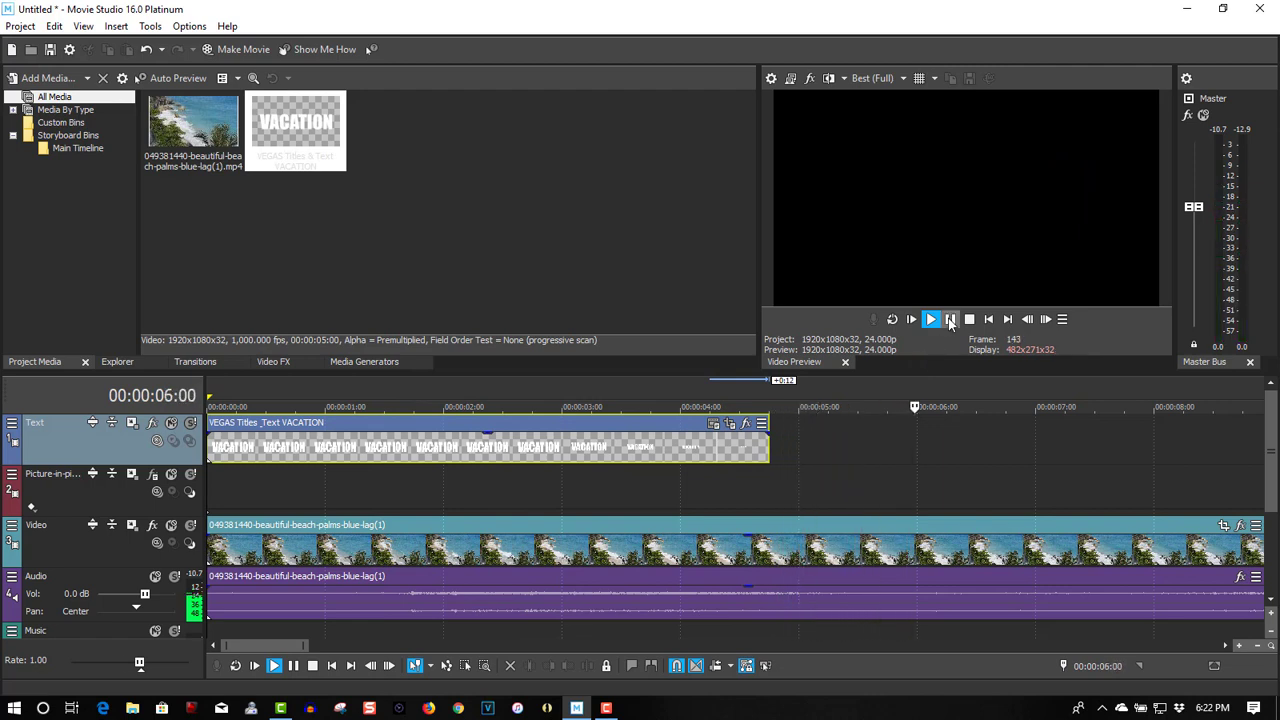
click(987, 320)
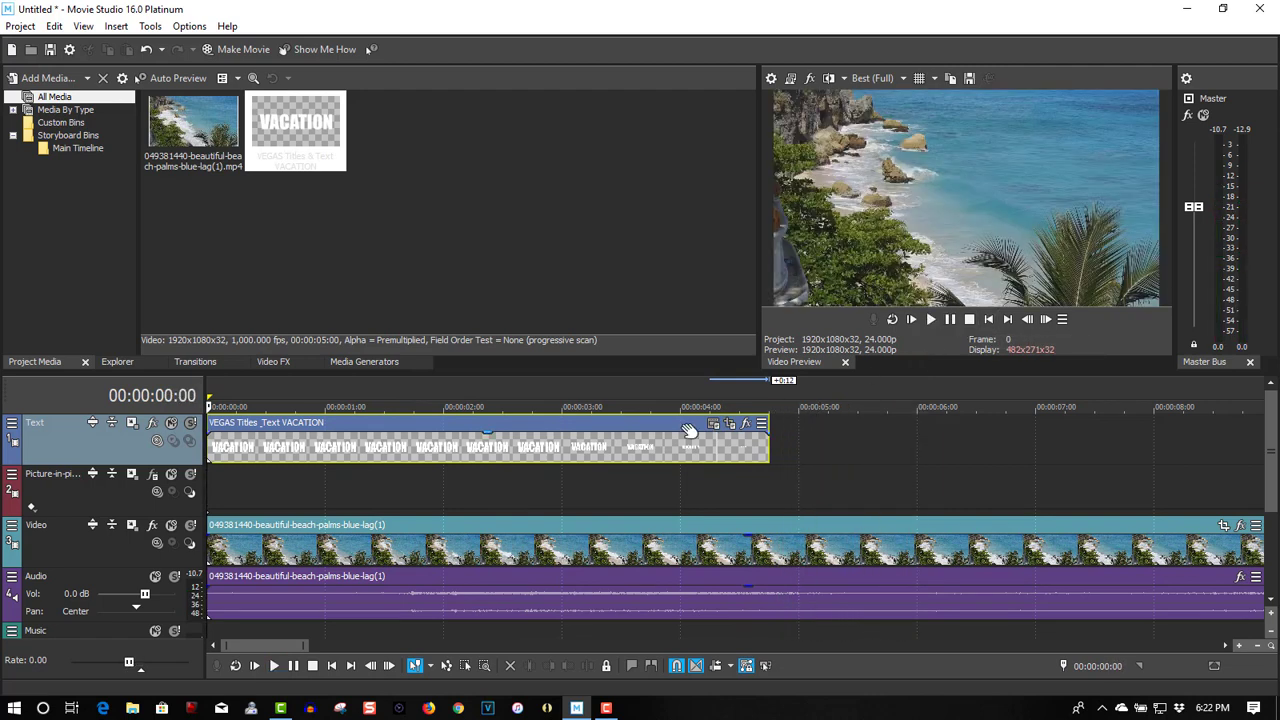
Step: Copy the VACATION event, paste it after the original as a new copy of the source media, and butt it against the original's end
right_click(398, 446)
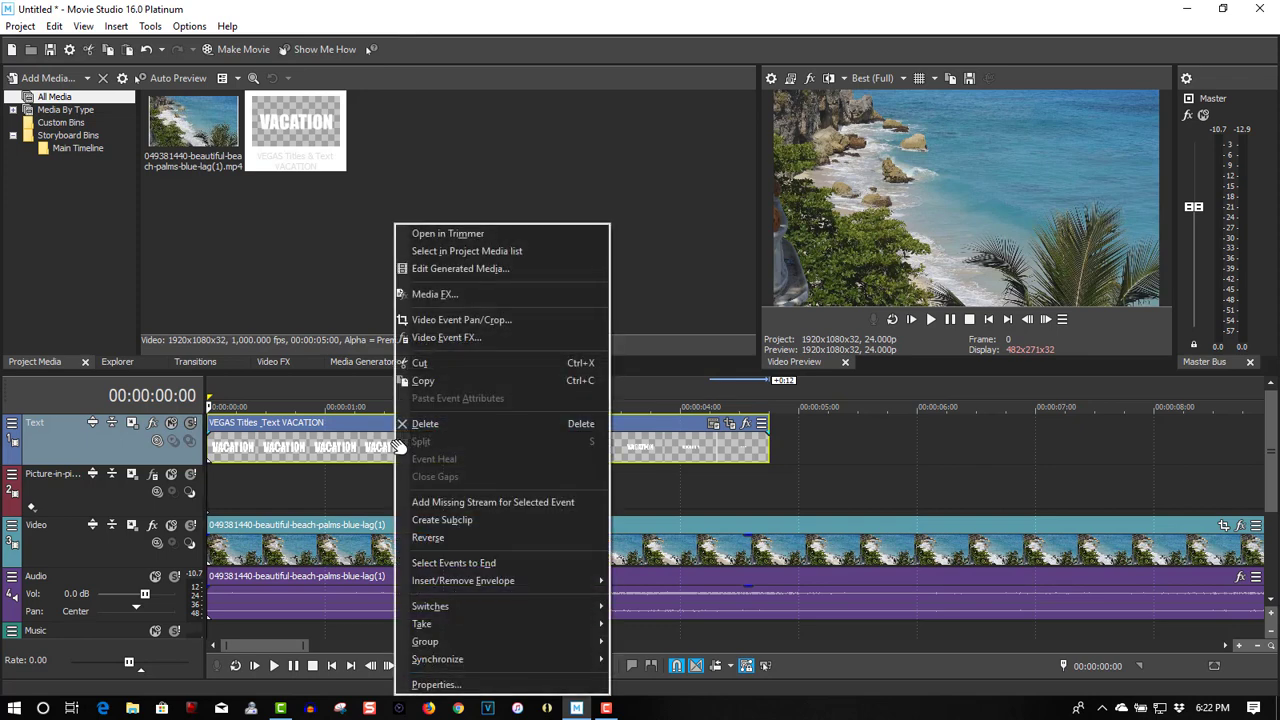
click(418, 383)
click(790, 426)
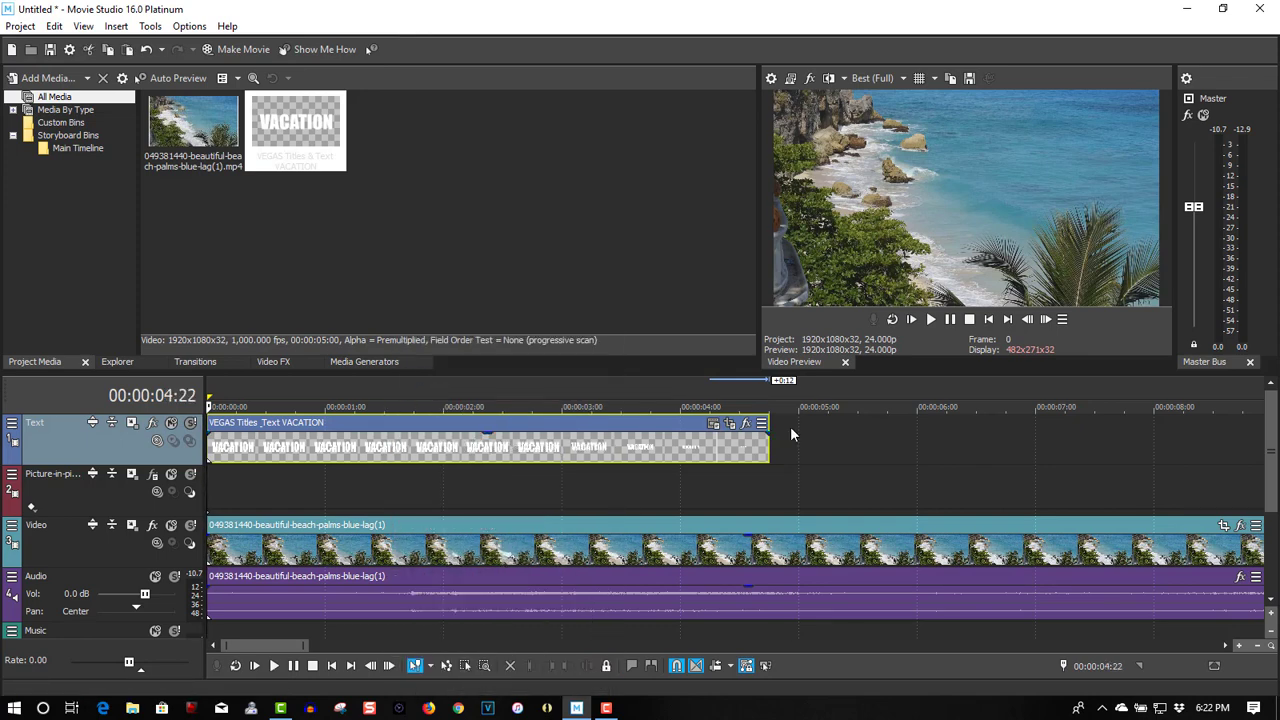
right_click(790, 426)
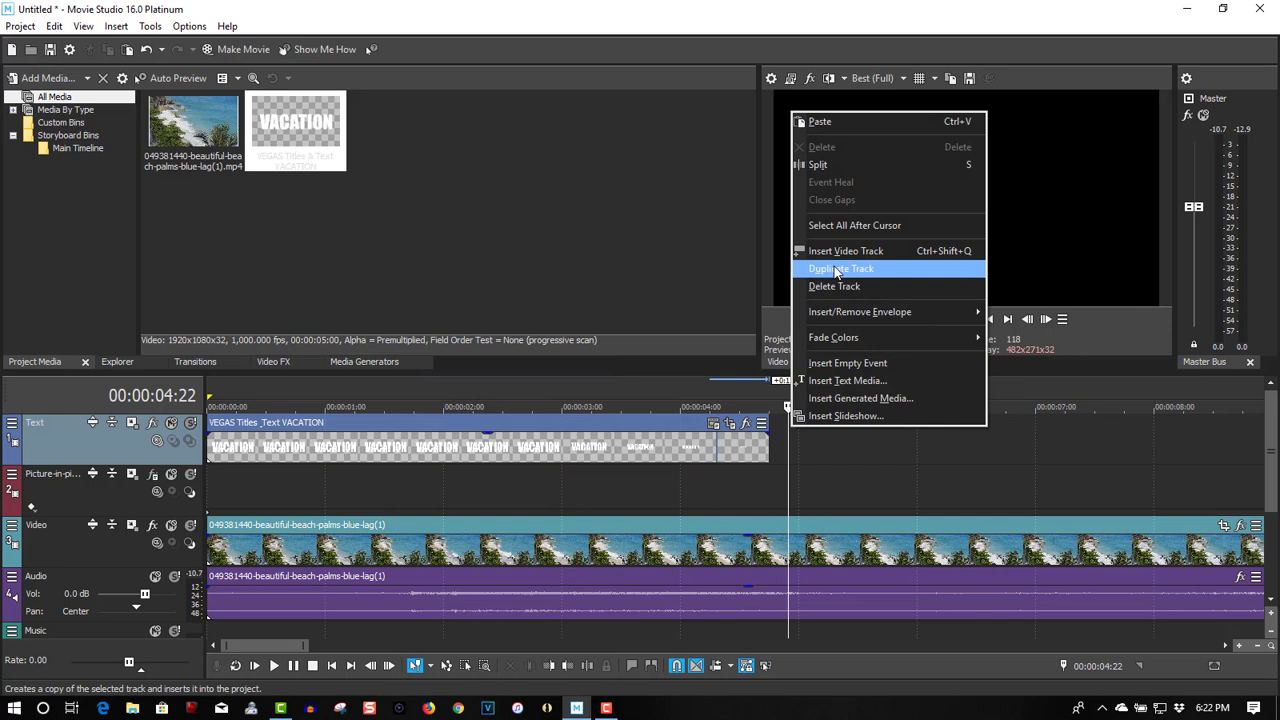
click(832, 121)
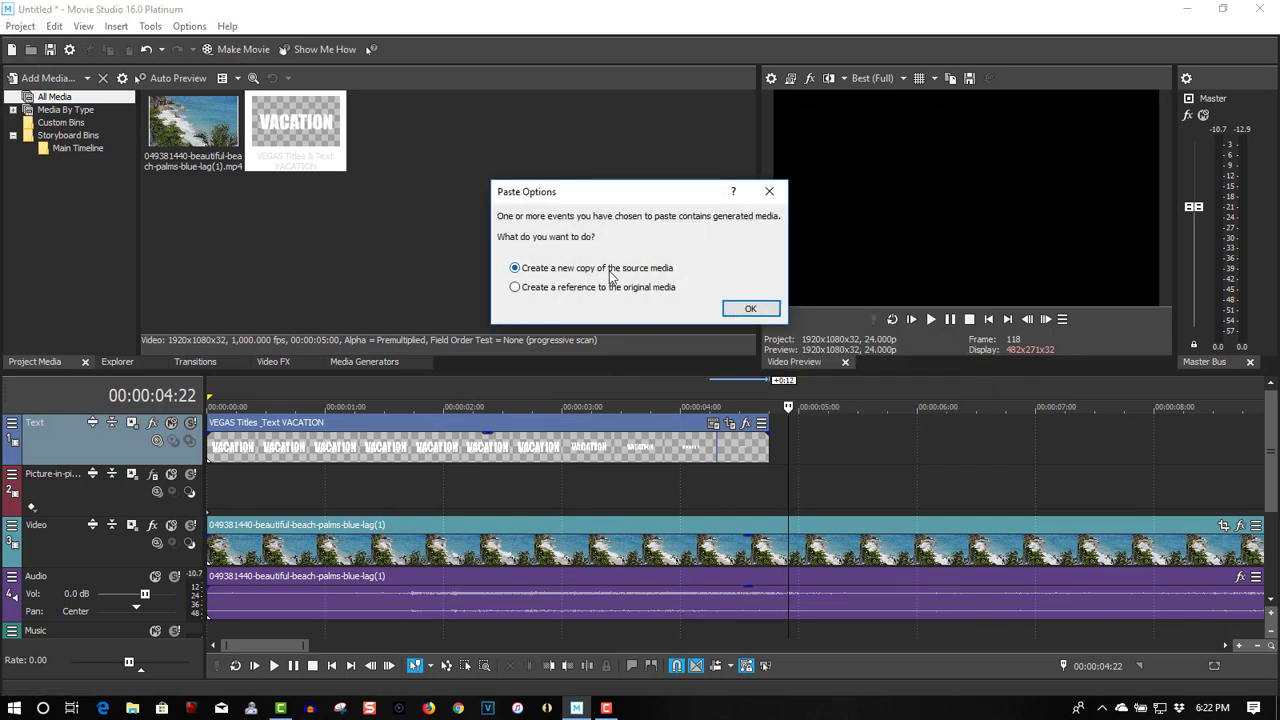
click(745, 309)
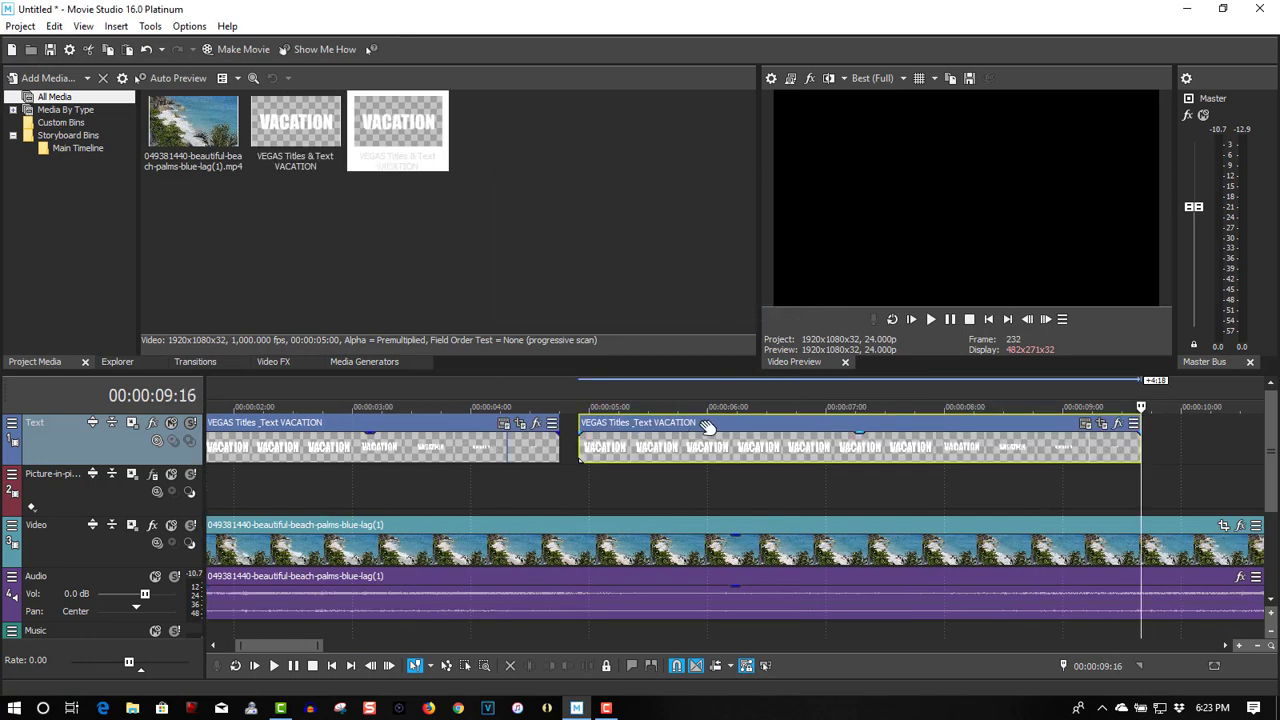
drag(711, 423, 695, 426)
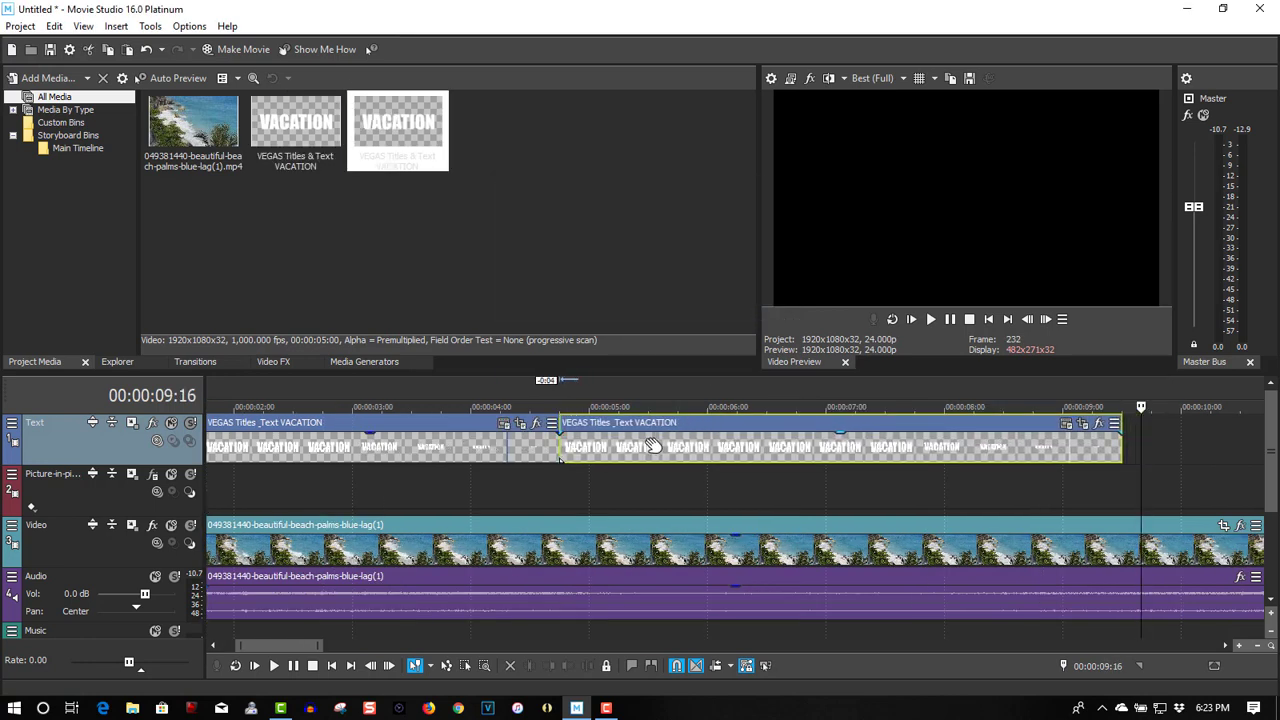
Step: Change the second VACATION event's title text to HAWAII, close the title generator, and check the masked title in the preview
click(1080, 426)
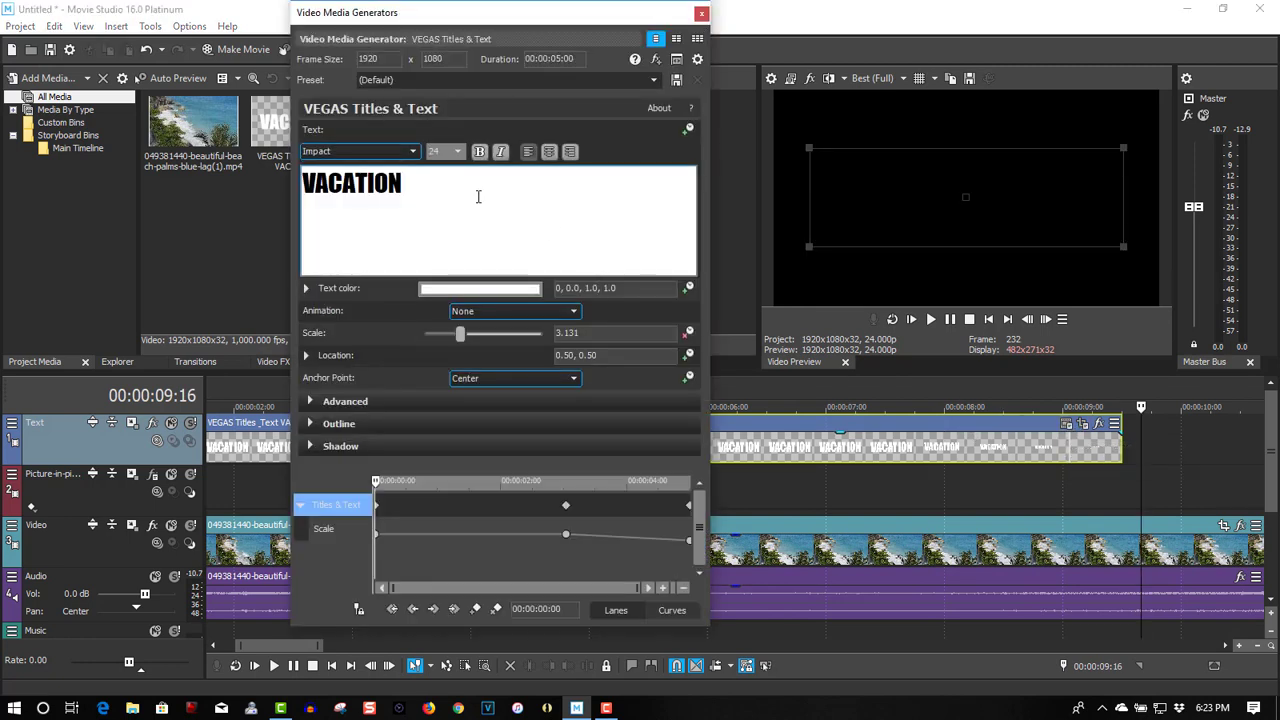
drag(477, 194, 283, 194)
text(HA)
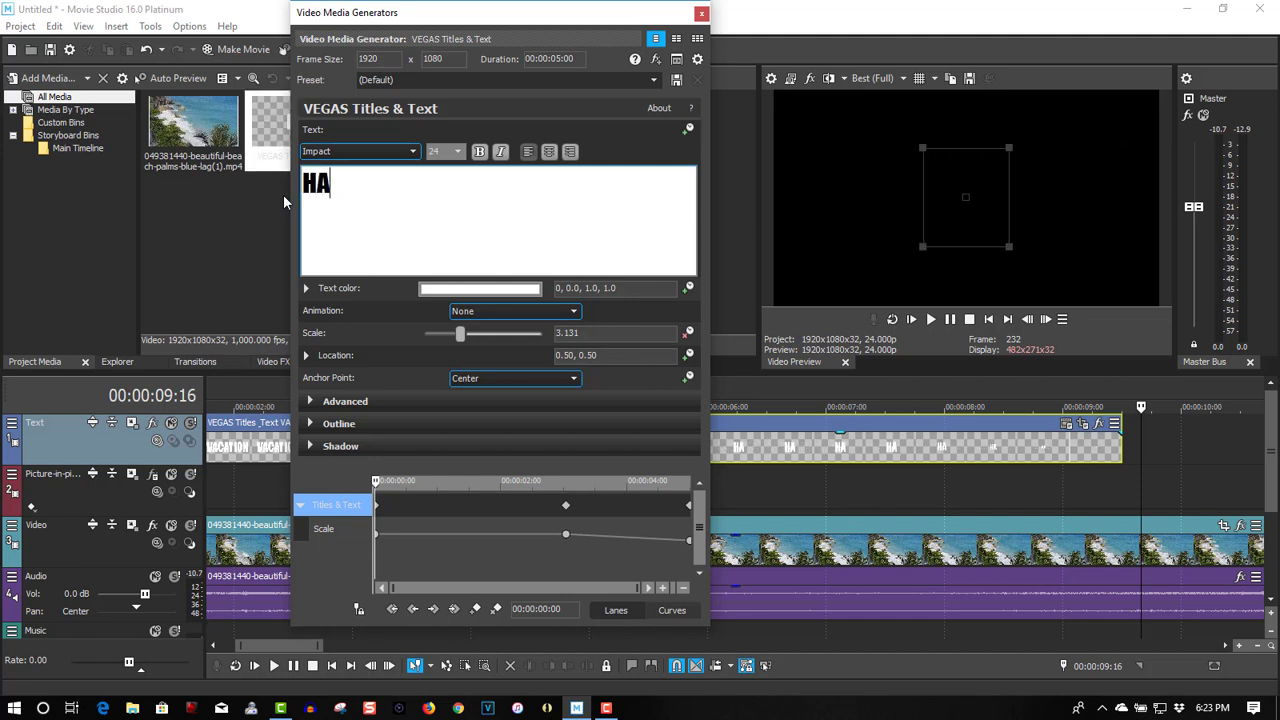
text(WAII)
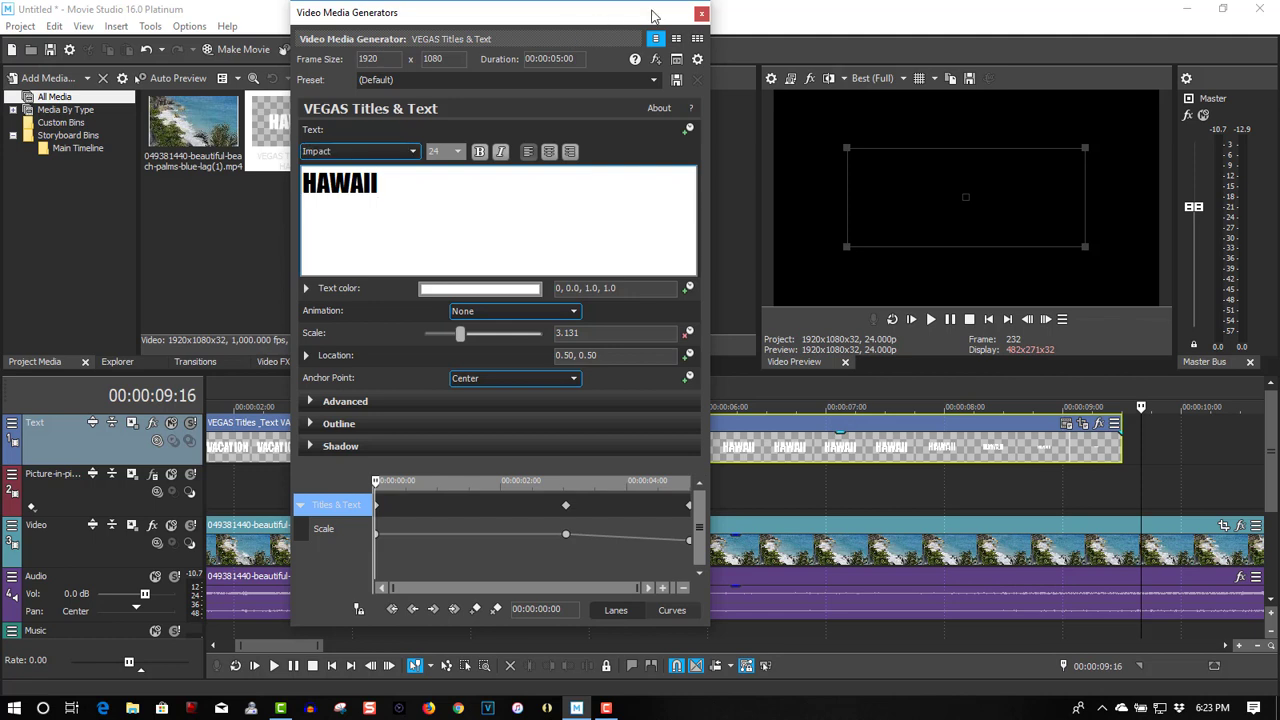
click(702, 13)
click(806, 407)
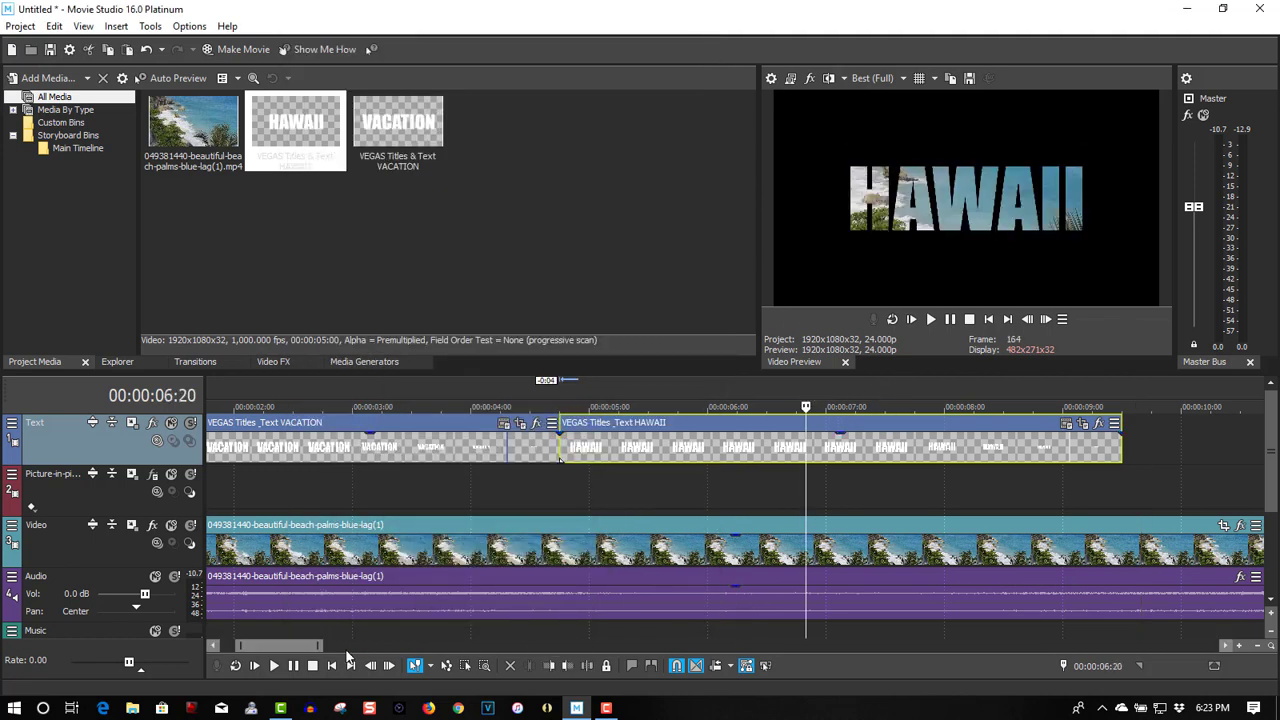
Step: Paste another VACATION title after the HAWAII event as a new copy of the source media, and butt it against HAWAII's end
drag(284, 652, 332, 651)
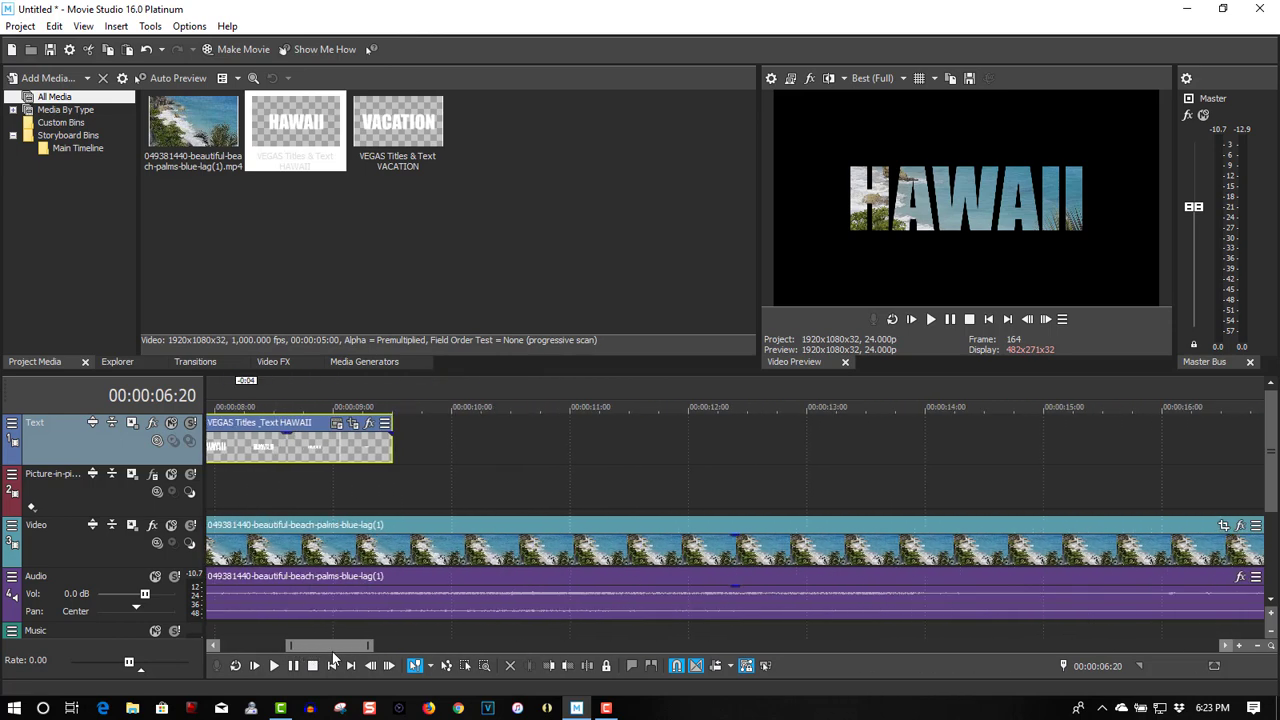
click(429, 445)
right_click(430, 447)
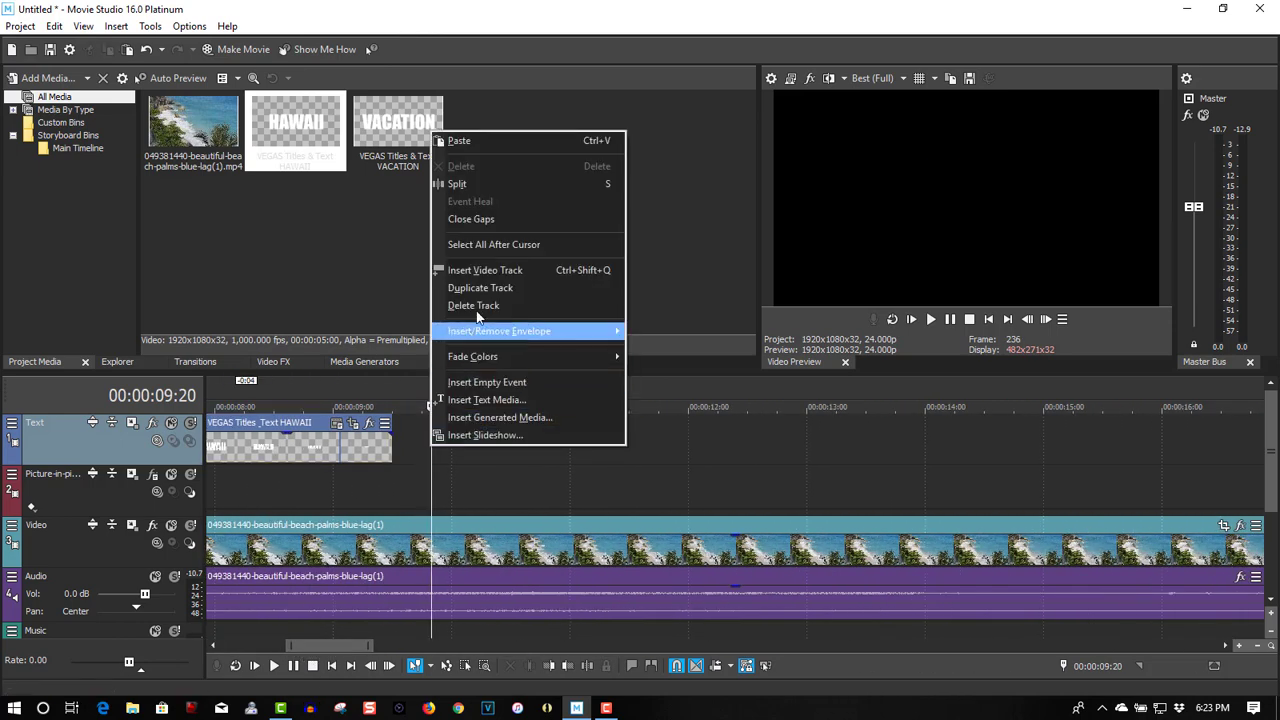
click(498, 148)
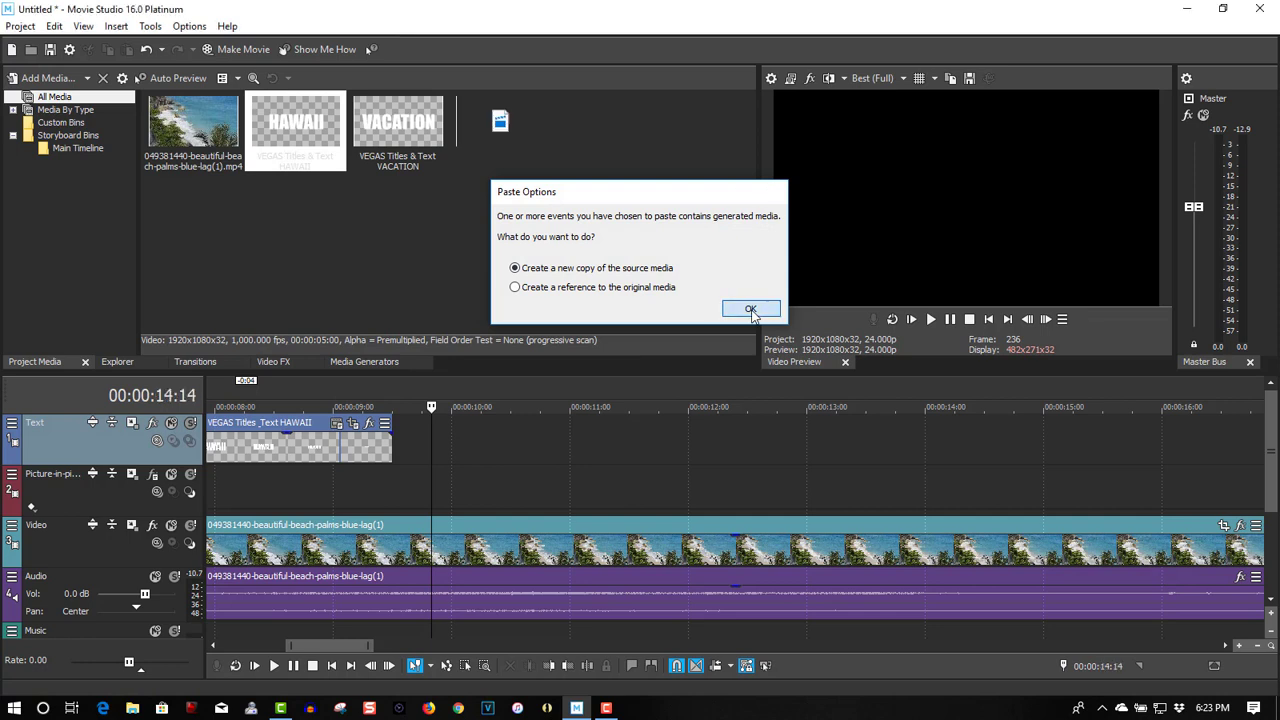
click(750, 305)
drag(608, 426, 569, 428)
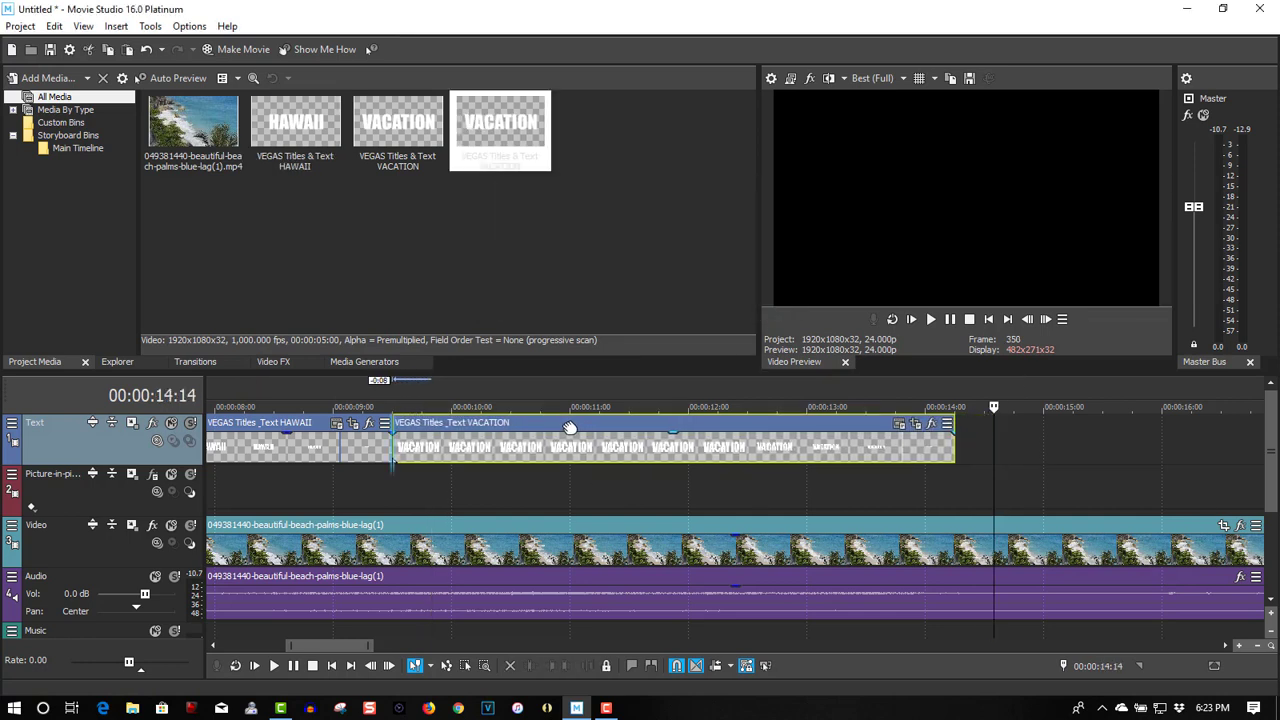
Step: Change the newly pasted title's text to 2019 and close the title generator
click(900, 424)
drag(491, 192, 274, 182)
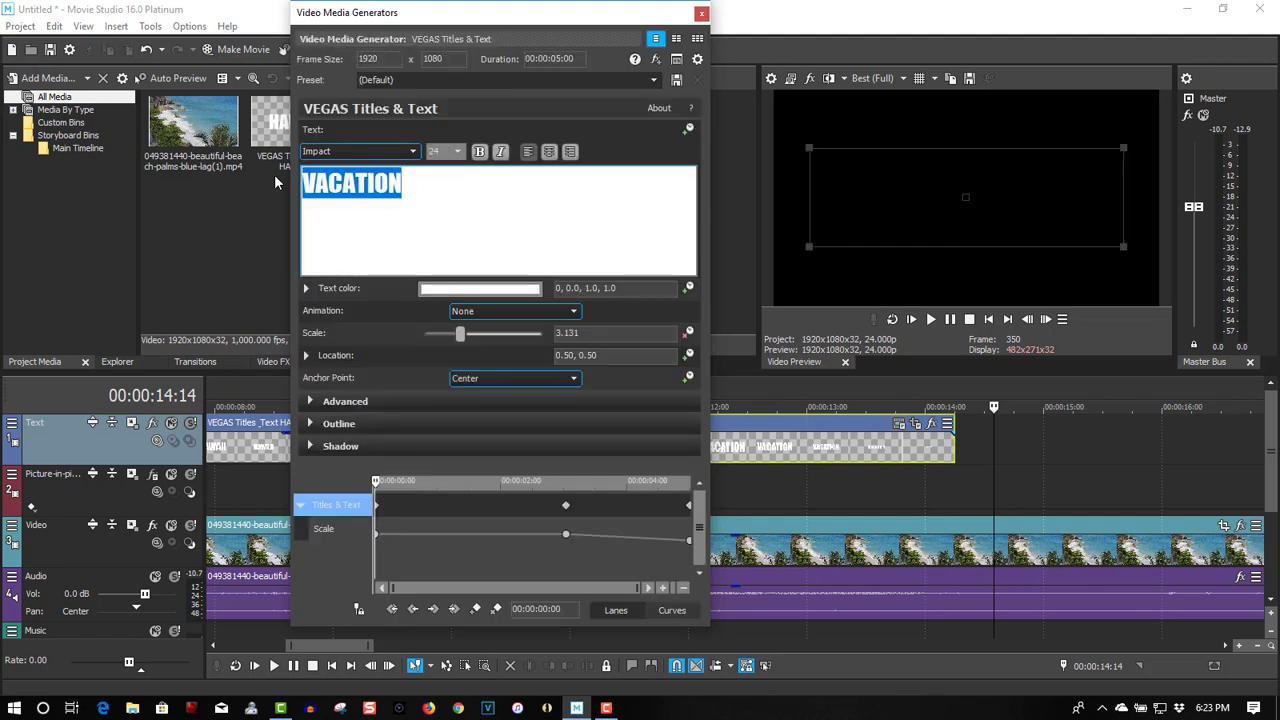
text(9)
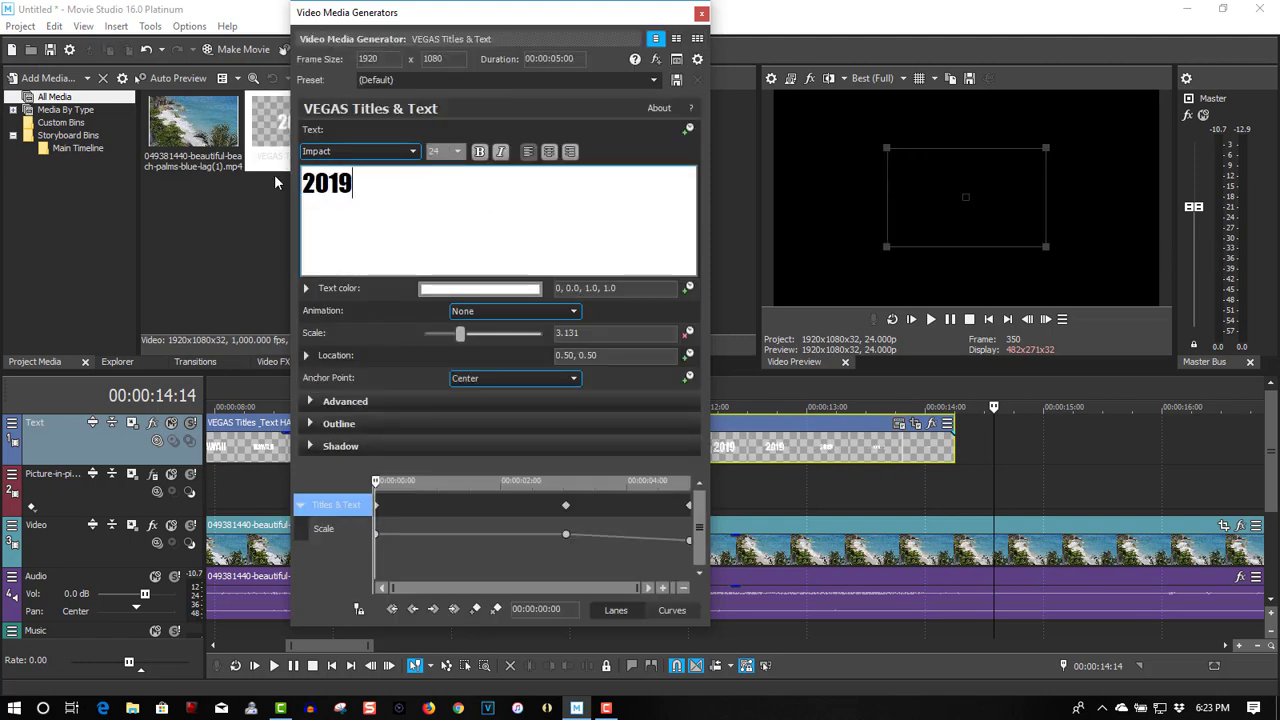
click(700, 15)
Step: Play the VACATION, HAWAII and 2019 title sequence from the start of the timeline and stop after the last title
click(990, 318)
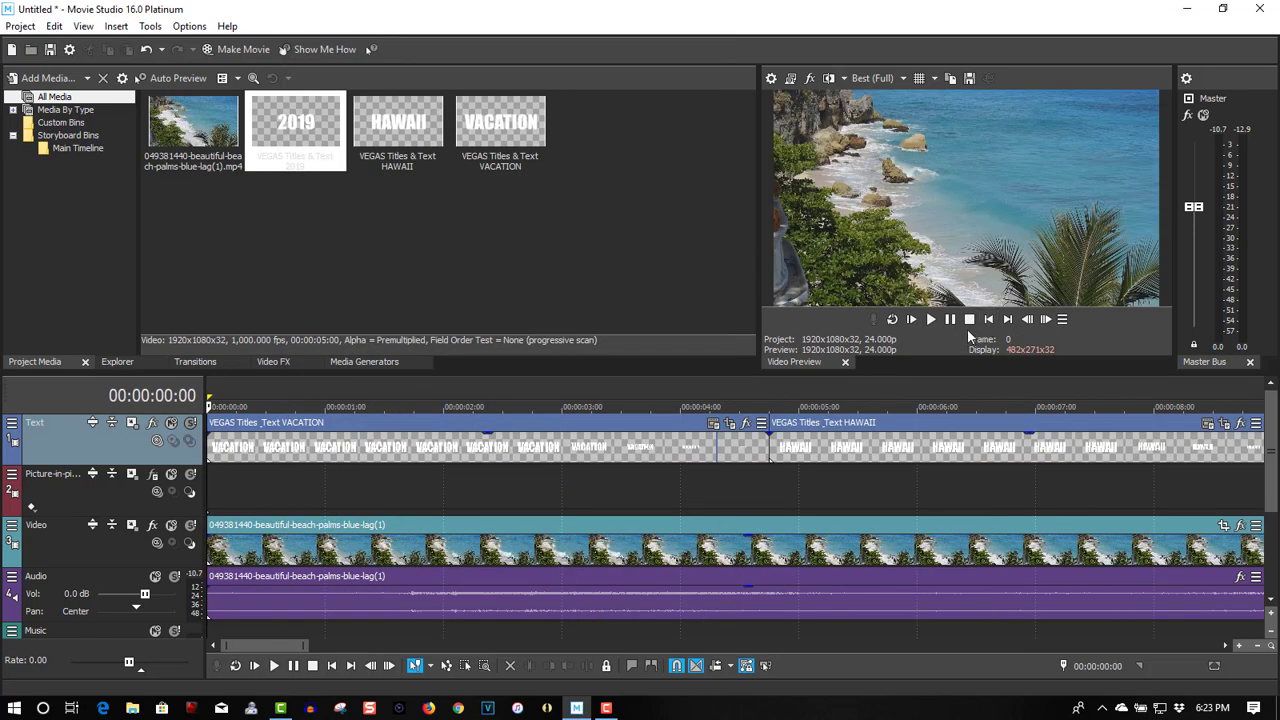
click(930, 318)
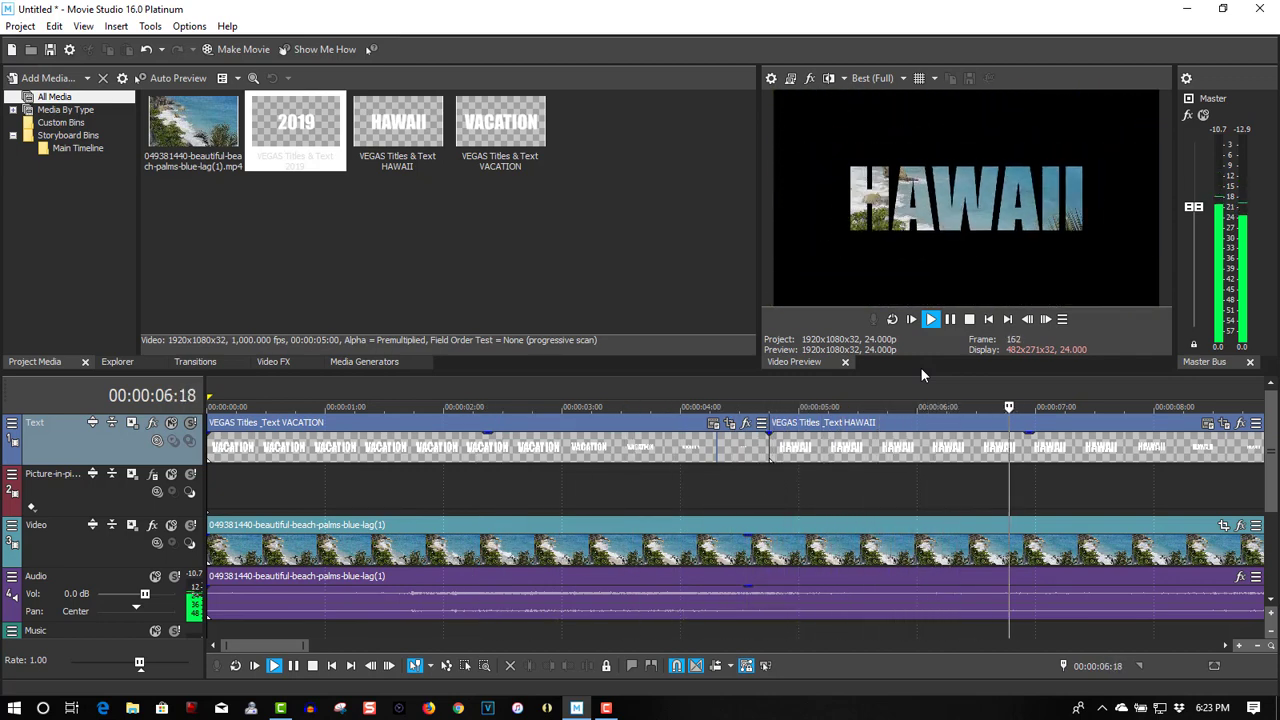
click(966, 322)
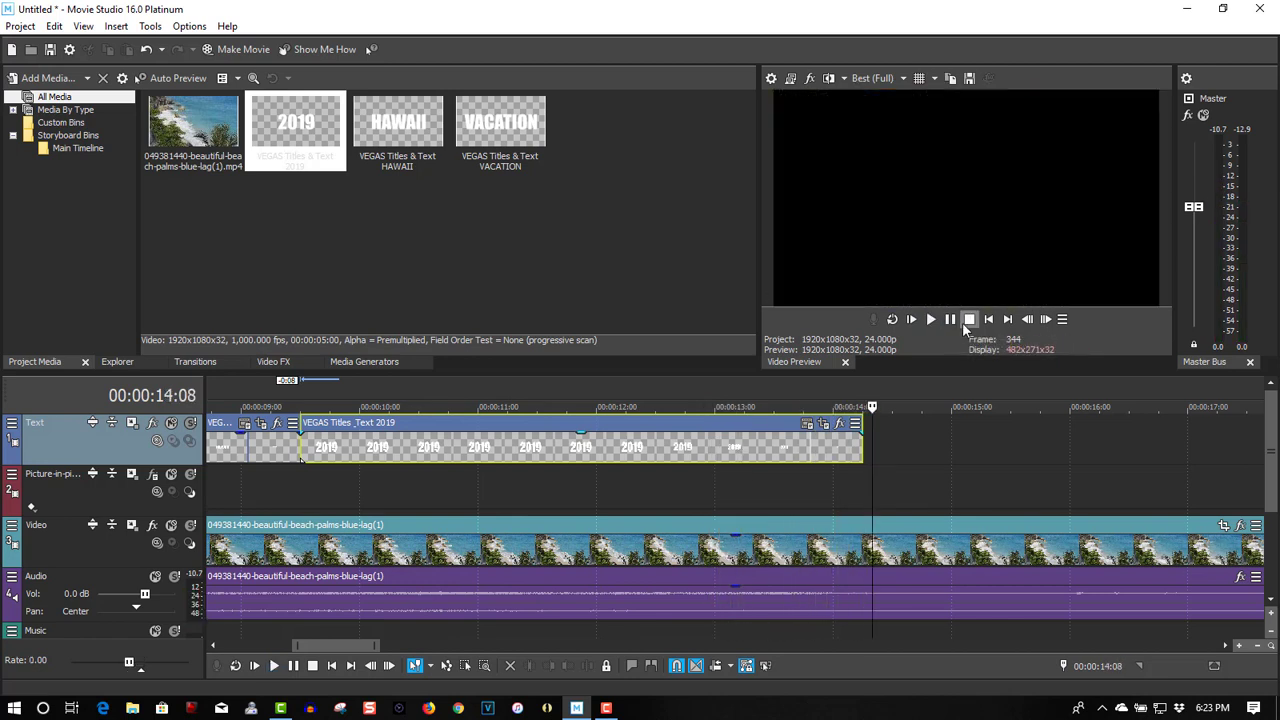
Step: Split the beach video and its audio at 00:00:14:06, where the 2019 title ends
click(860, 500)
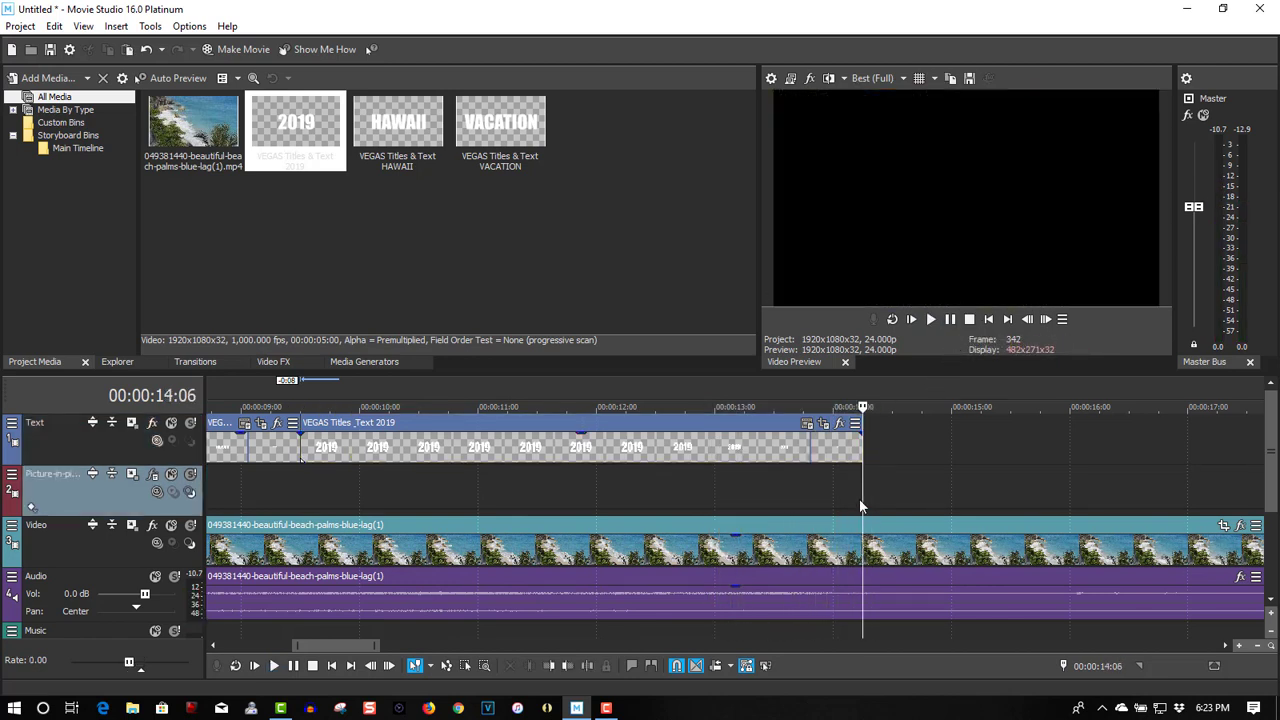
click(860, 541)
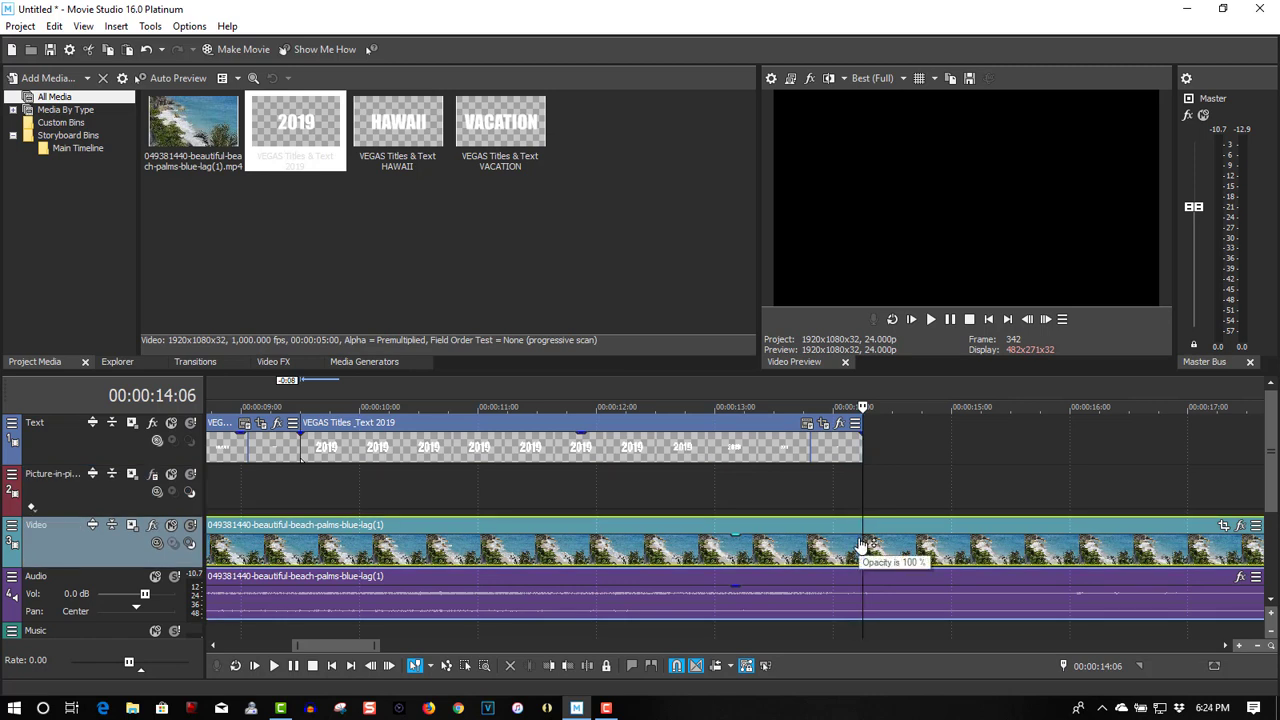
key(s)
Step: Insert a new video track above the Text track and move the beach clip after the split up onto it
right_click(913, 436)
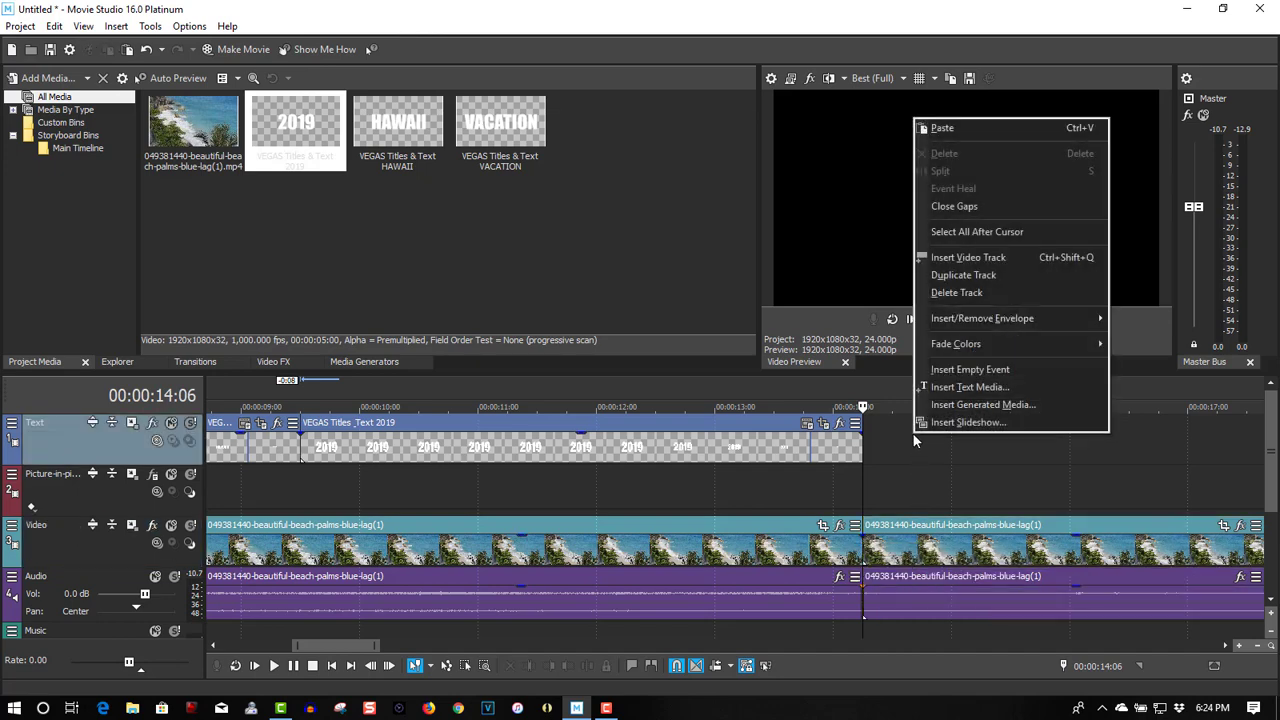
click(955, 258)
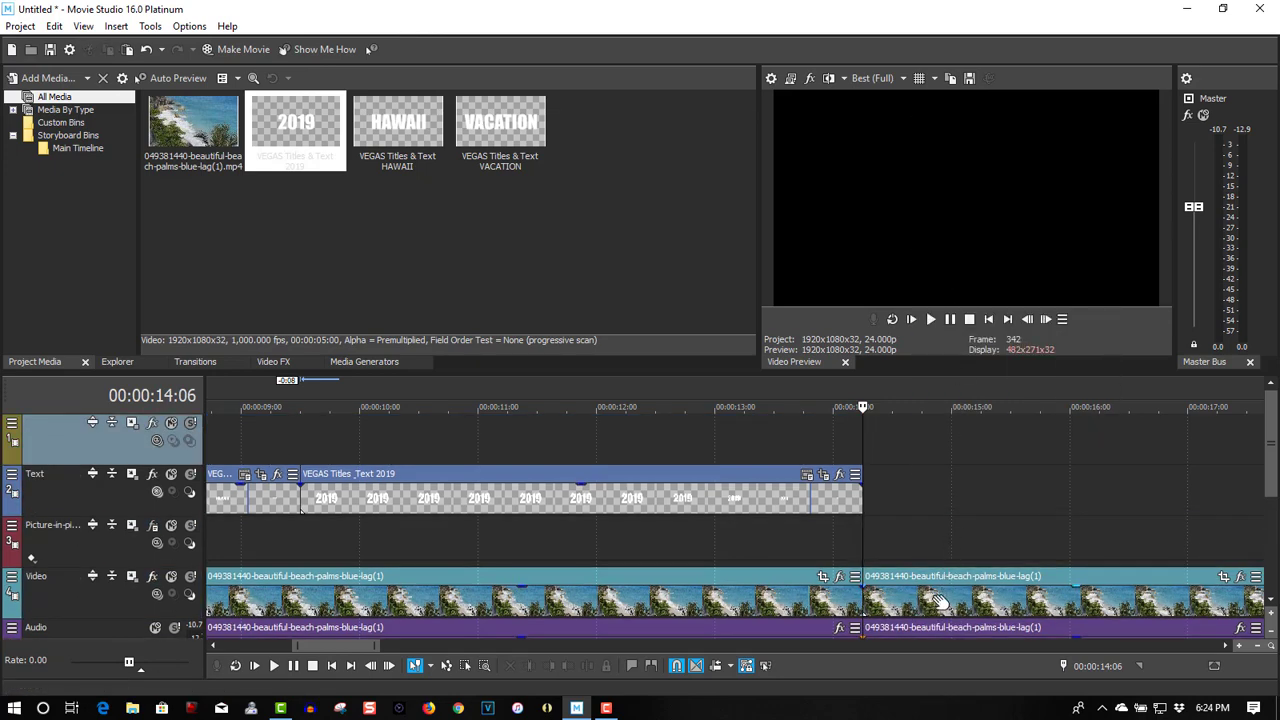
drag(932, 596, 930, 437)
Step: Play from about 00:00:13:11 to preview the change from the 2019 title to the full beach video, and pause
click(770, 426)
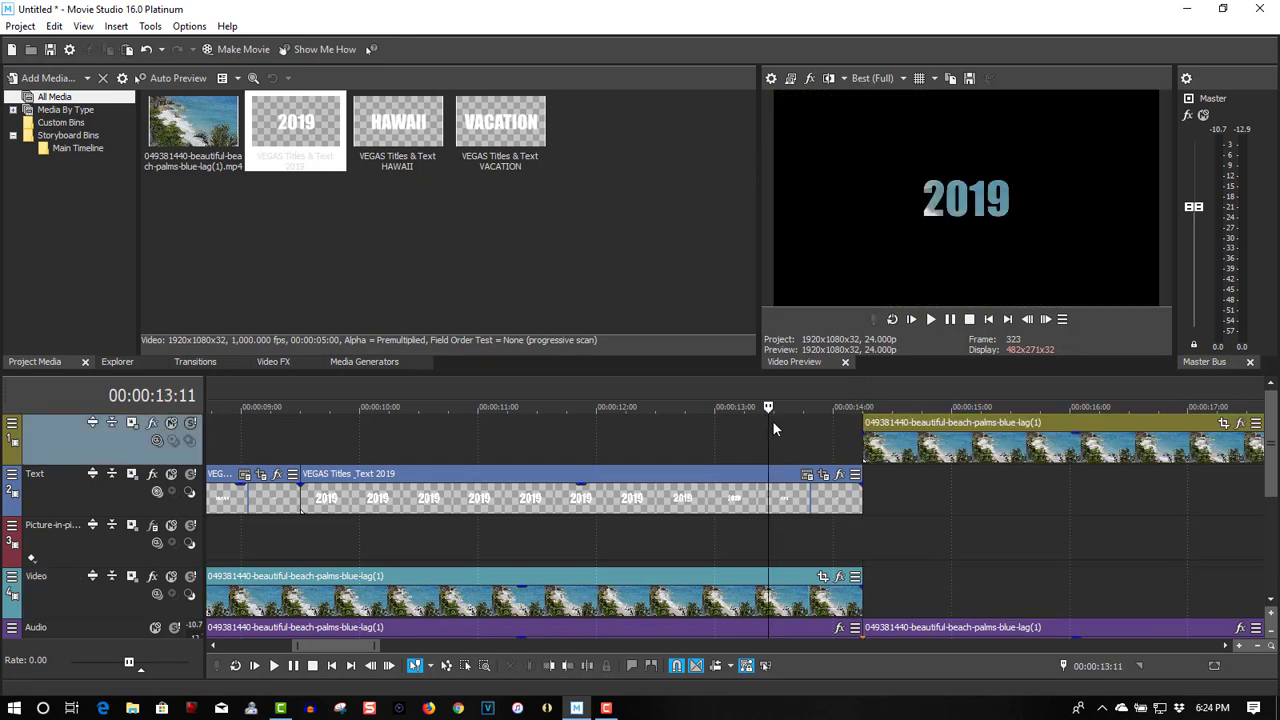
click(931, 320)
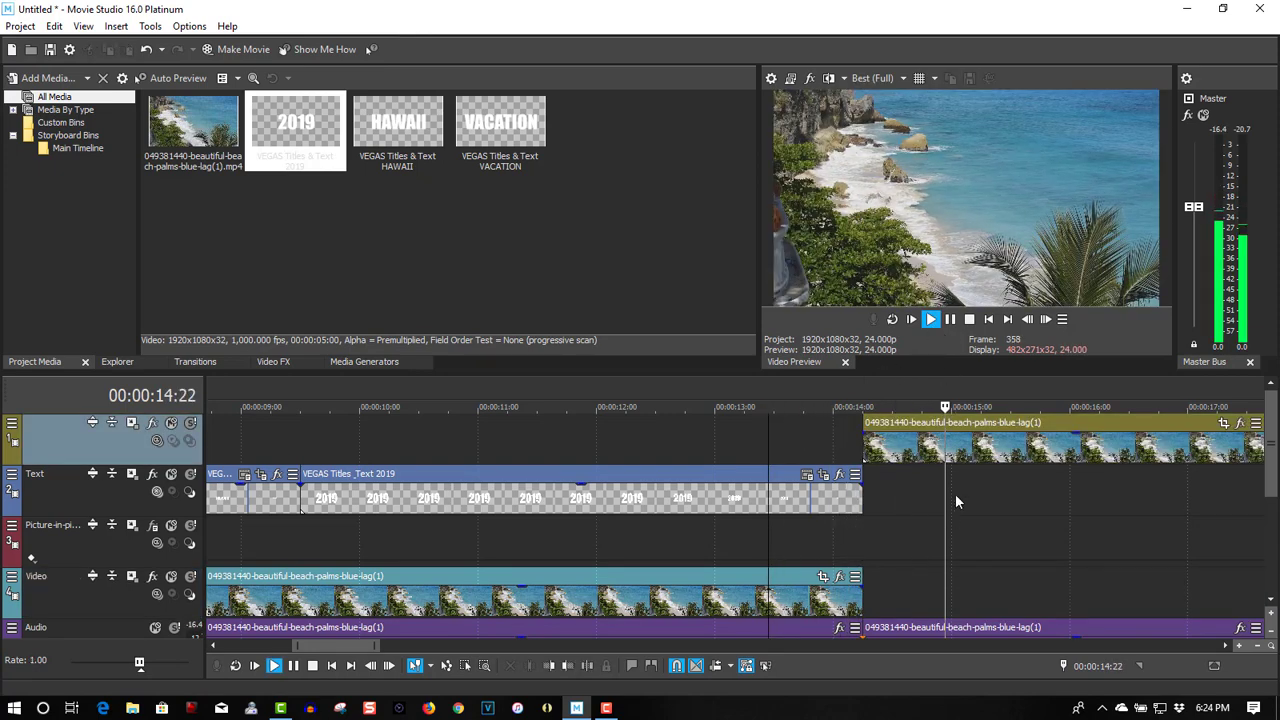
click(950, 321)
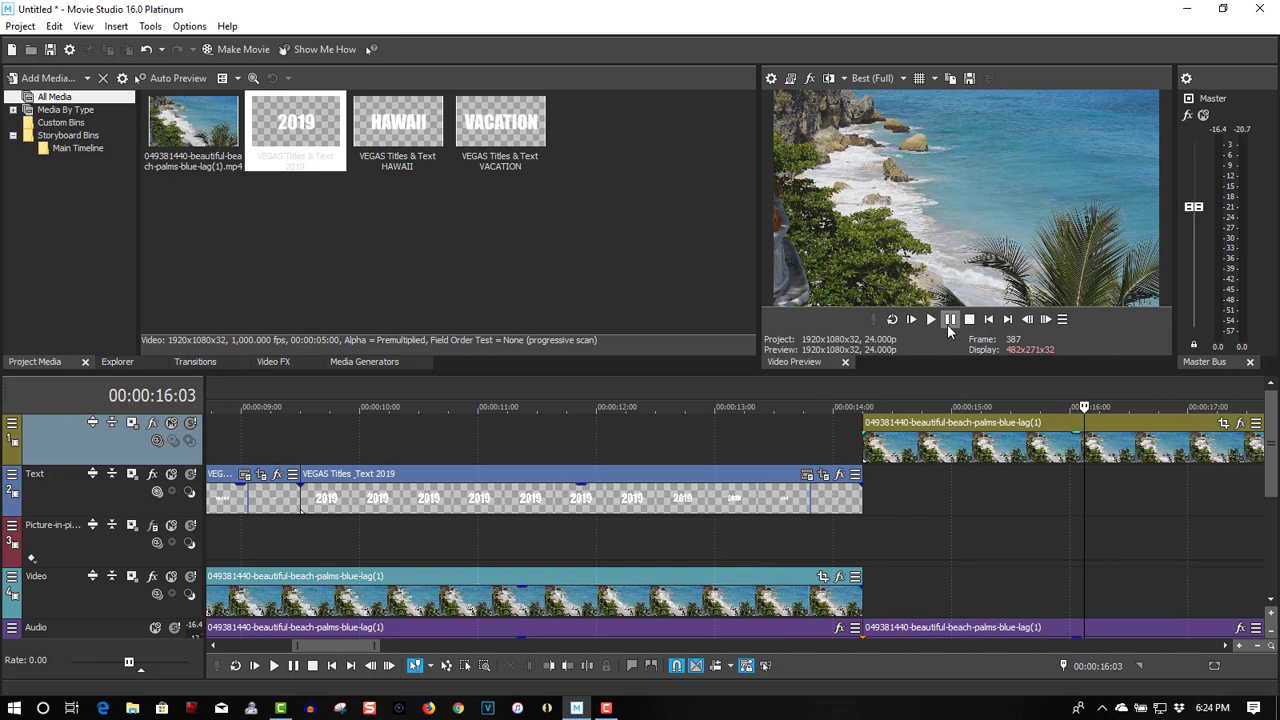